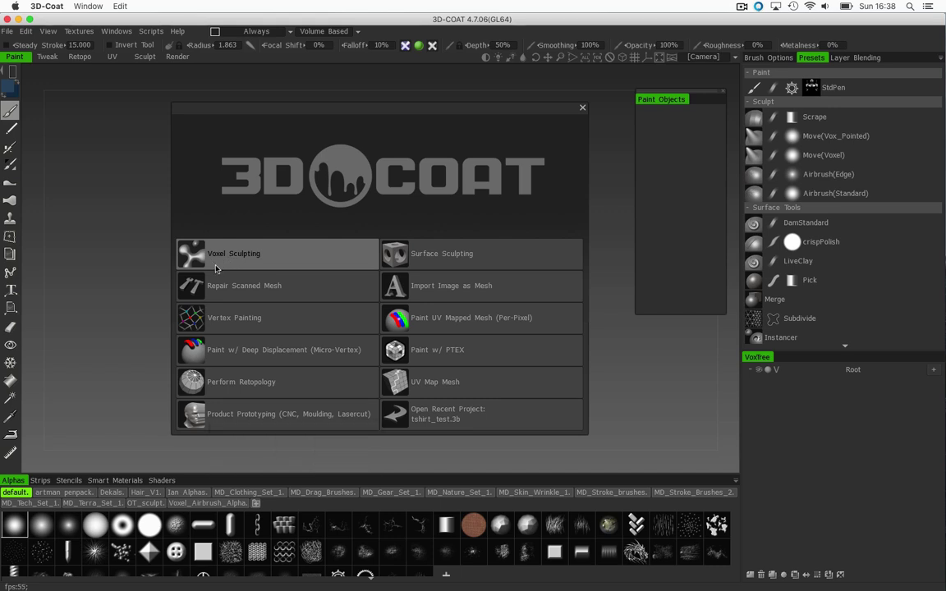
Start a voxel sculpting scene with the male figure and show the whole body from the front.
click(229, 257)
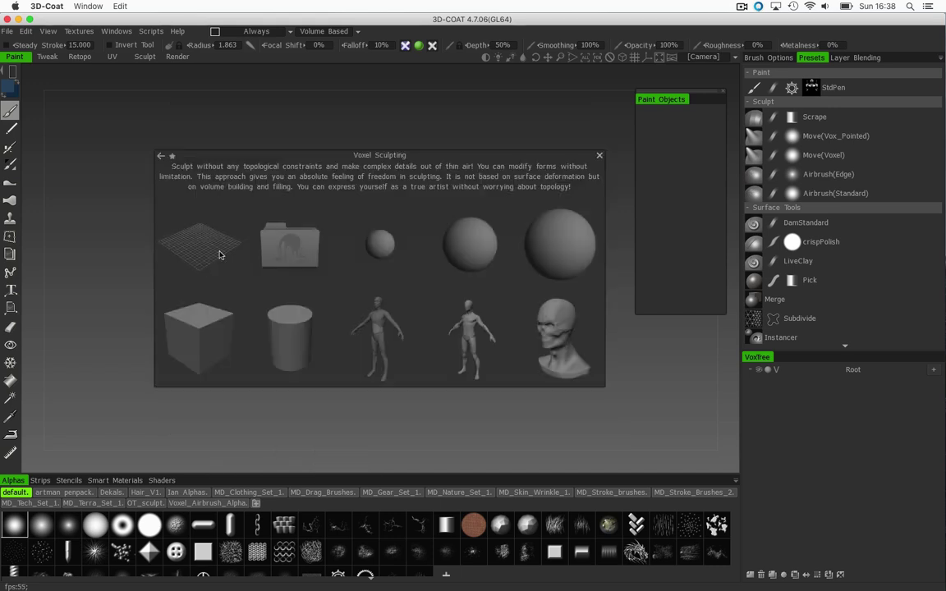
click(482, 336)
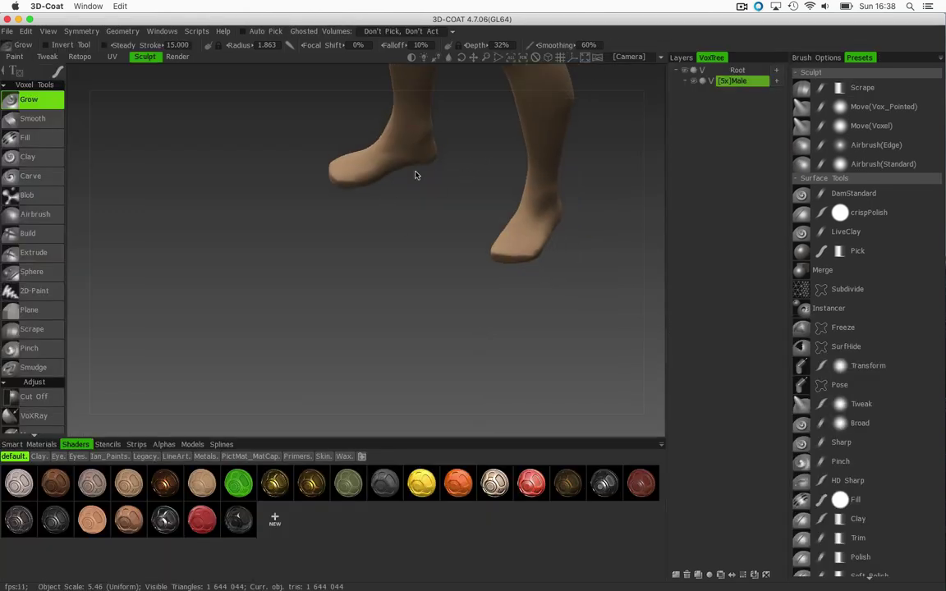
drag(323, 168, 273, 259)
middle_drag(272, 259, 289, 283)
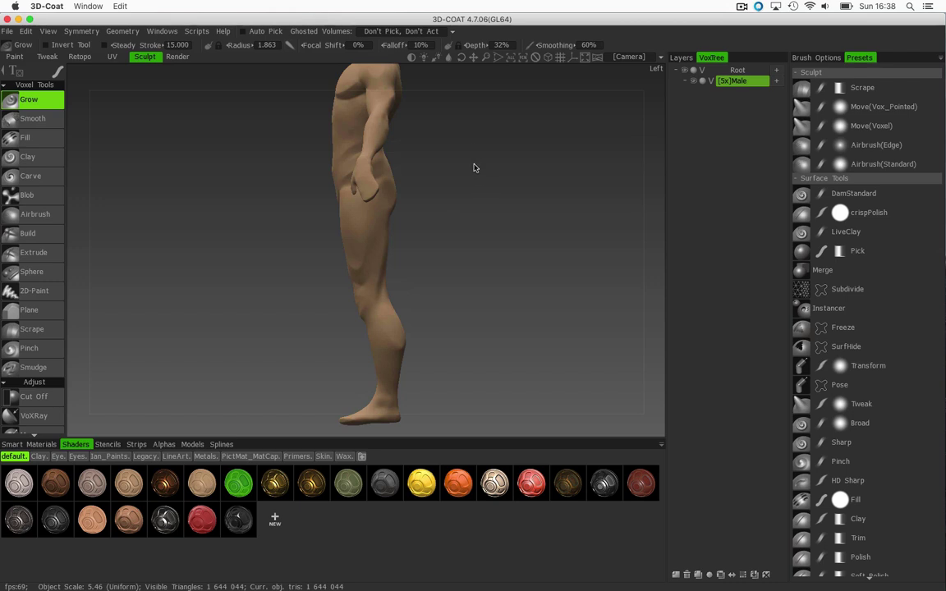
key(KP_2)
middle_drag(433, 194, 435, 137)
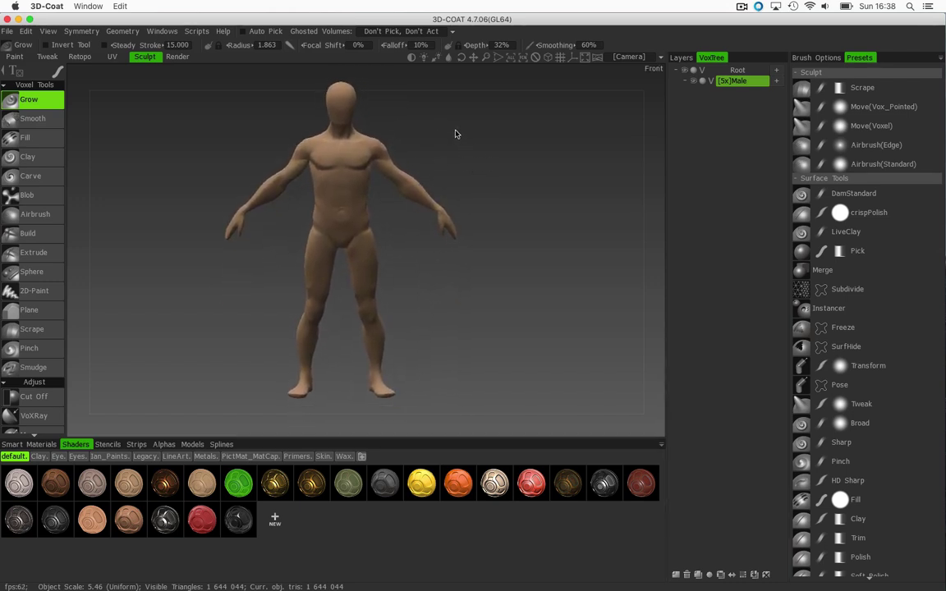
Cut off both of the figure's arms at the shoulders with the Cut Off tool.
click(26, 398)
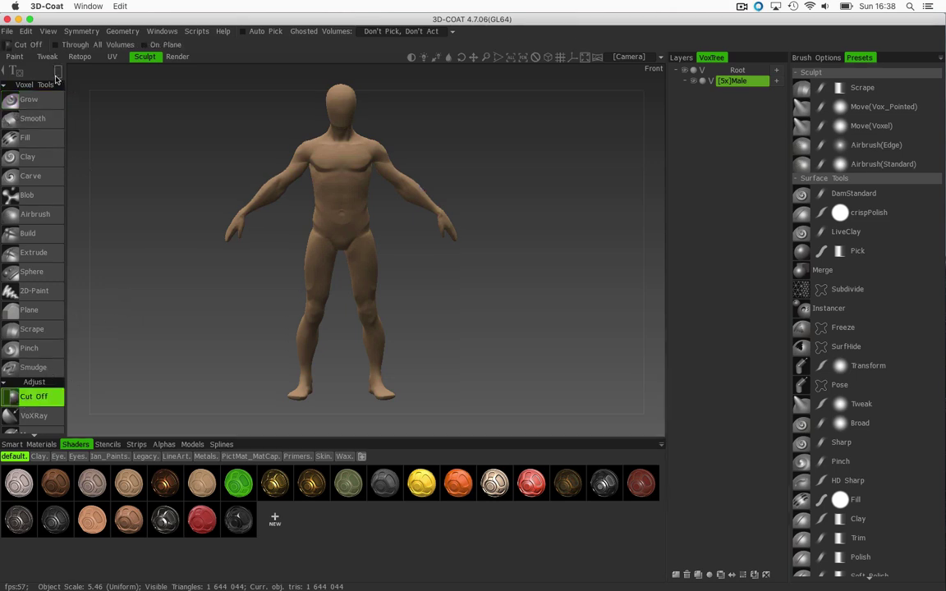
mouse_move(55, 76)
drag(492, 120, 380, 246)
drag(201, 122, 303, 246)
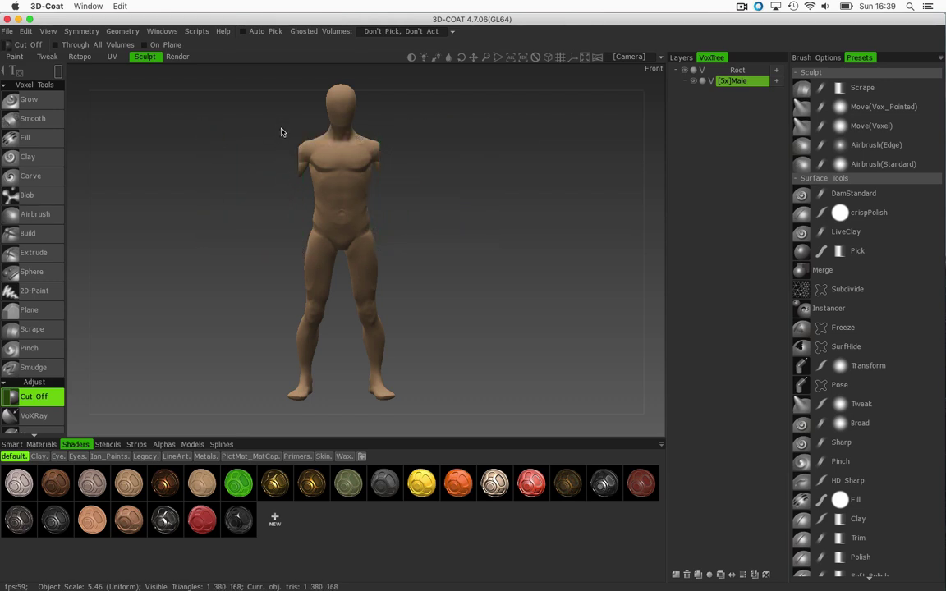
drag(280, 129, 308, 182)
drag(396, 128, 377, 181)
Cut away the figure's legs below the waist and its head at the neck to leave only the torso.
drag(285, 412, 439, 229)
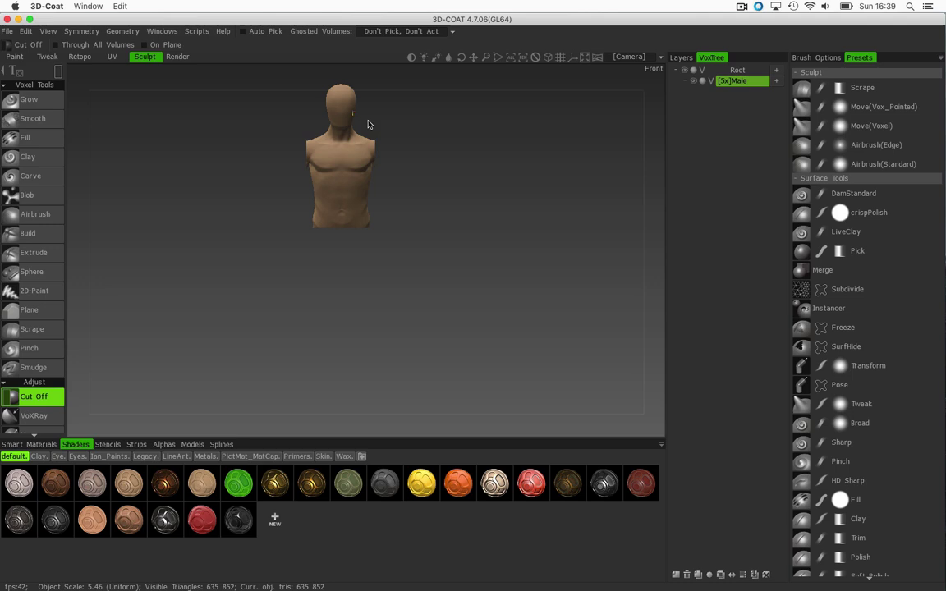
middle_drag(401, 152, 392, 205)
drag(294, 125, 369, 190)
middle_drag(455, 200, 502, 176)
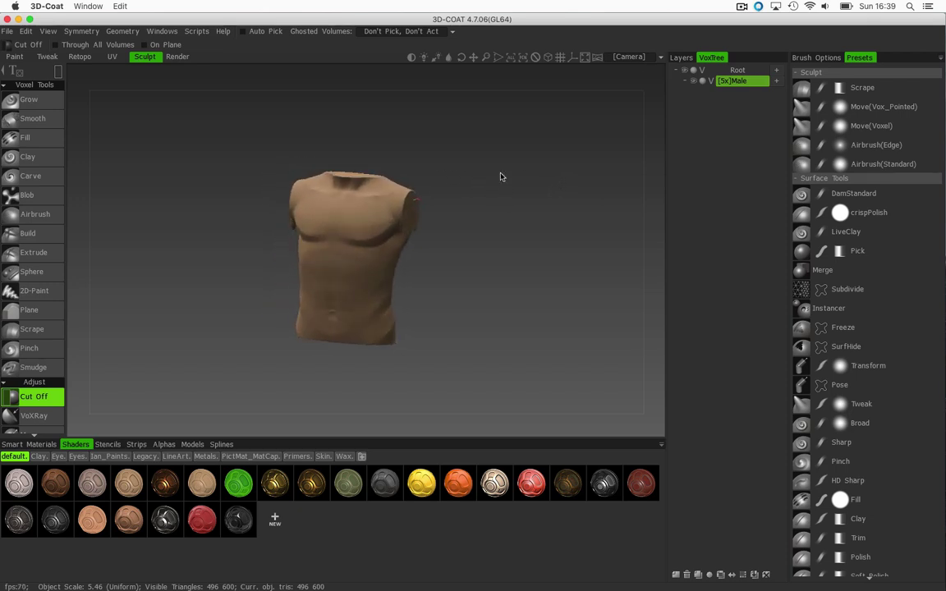
Open the recent project tshirt_test.3b containing the prepared torso.
click(10, 33)
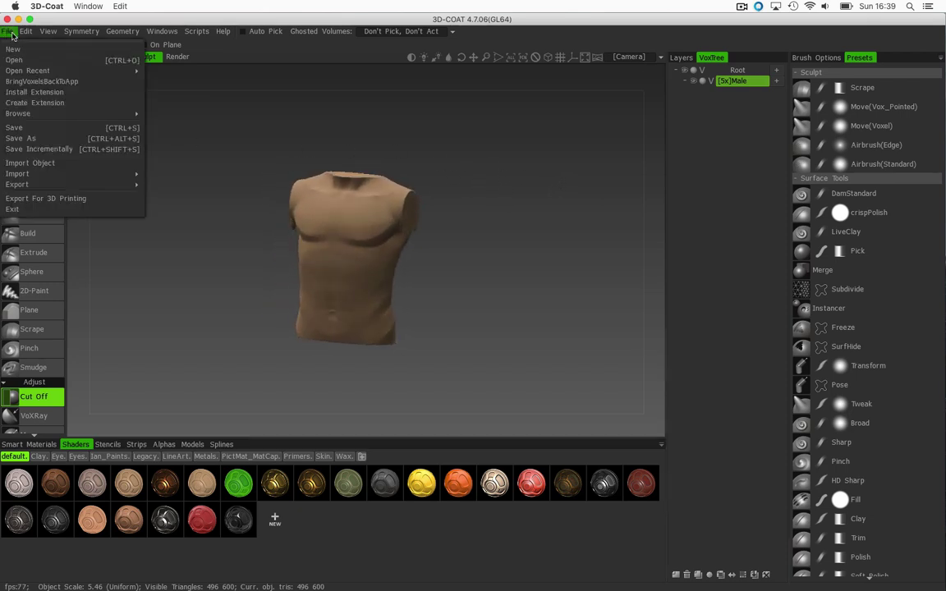
click(10, 32)
click(9, 32)
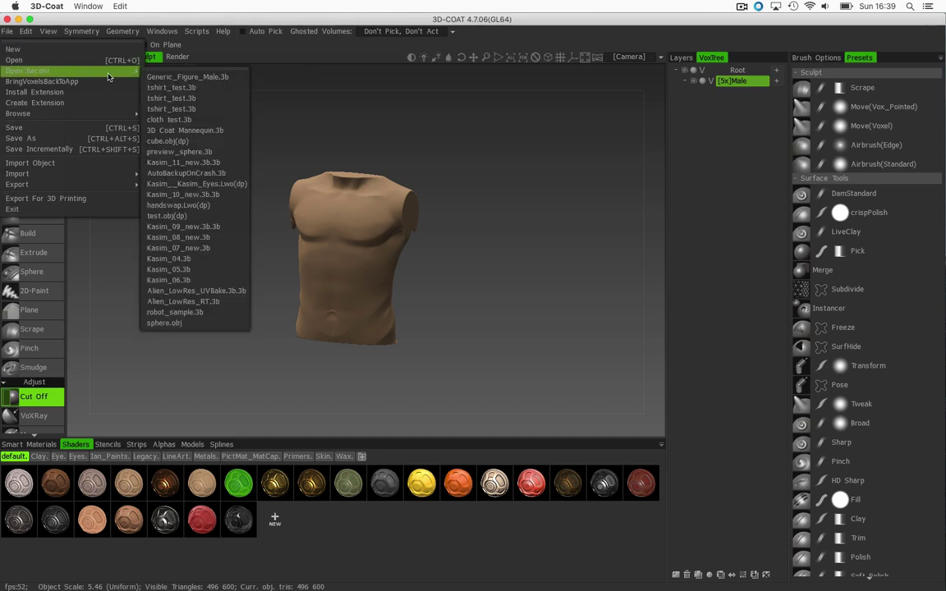
click(156, 87)
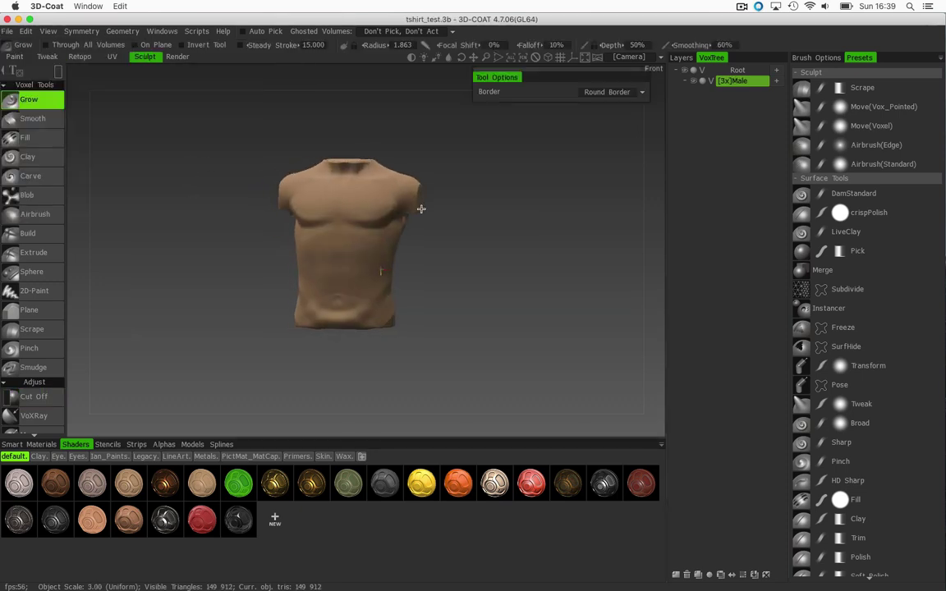
drag(478, 226, 524, 220)
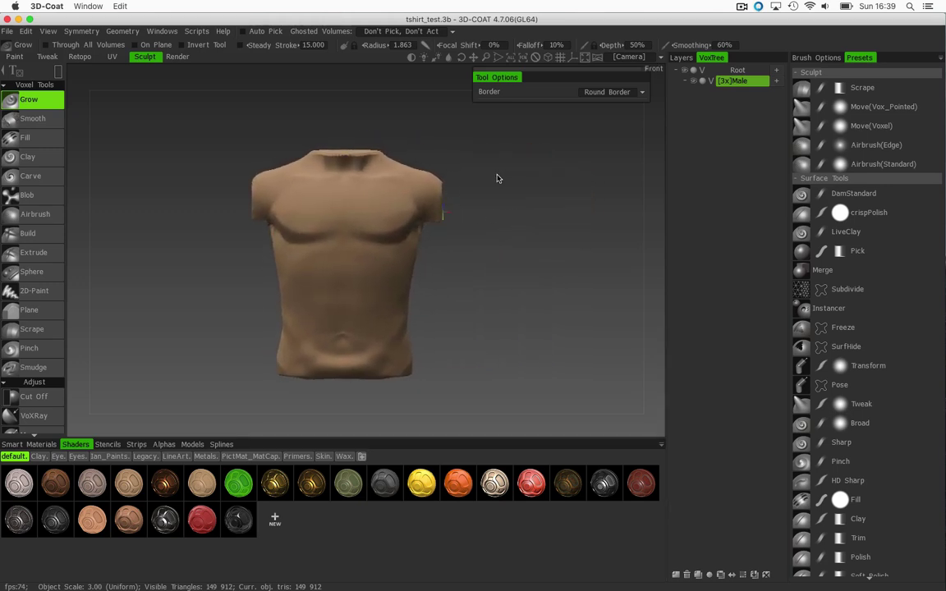
mouse_move(498, 180)
mouse_down()
mouse_move(481, 171)
mouse_move(596, 167)
mouse_move(473, 163)
mouse_move(507, 169)
mouse_up()
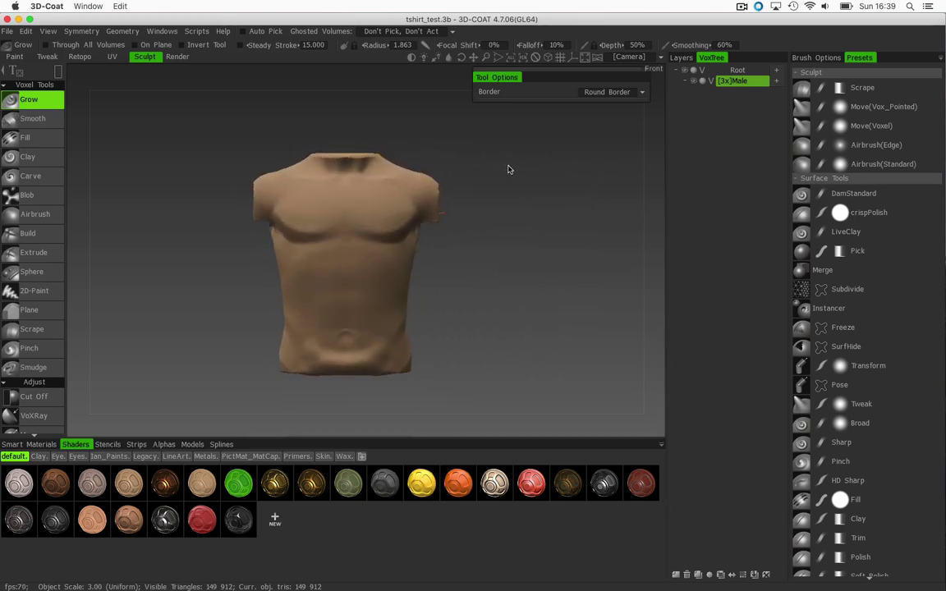
click(58, 78)
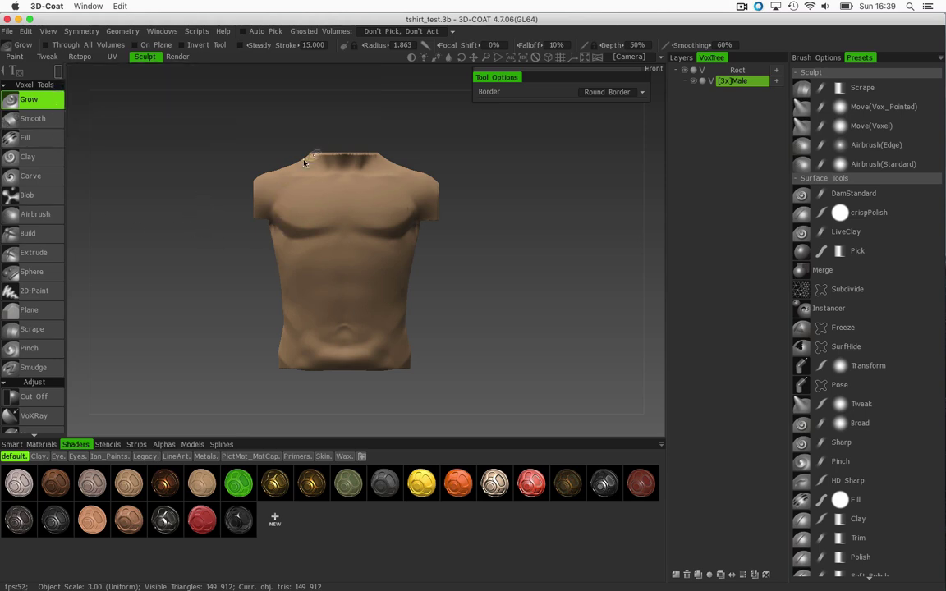
Examine the low-poly shirt mesh built over the torso in the Retopo room.
click(79, 57)
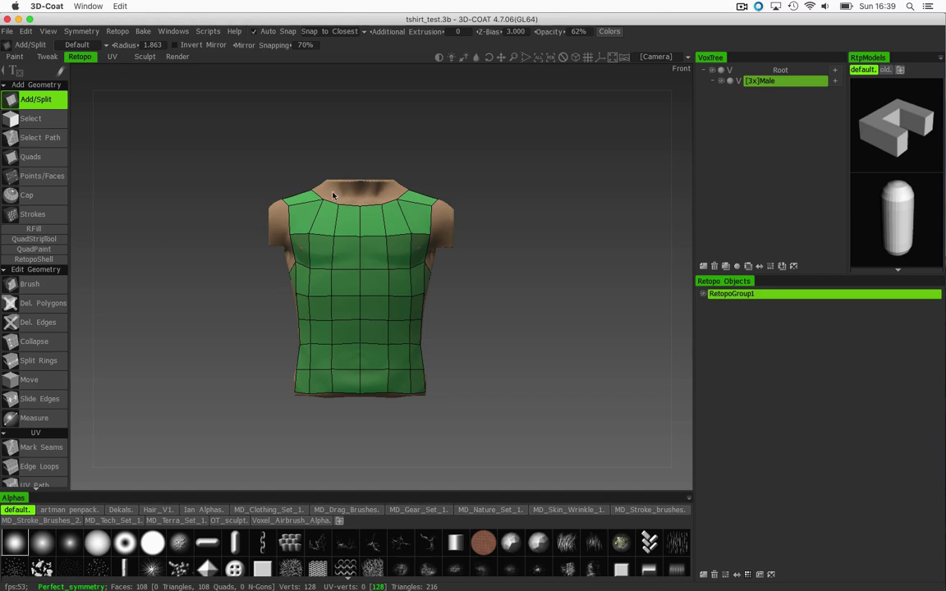
drag(496, 177, 468, 177)
scroll(505, 175, up, 4)
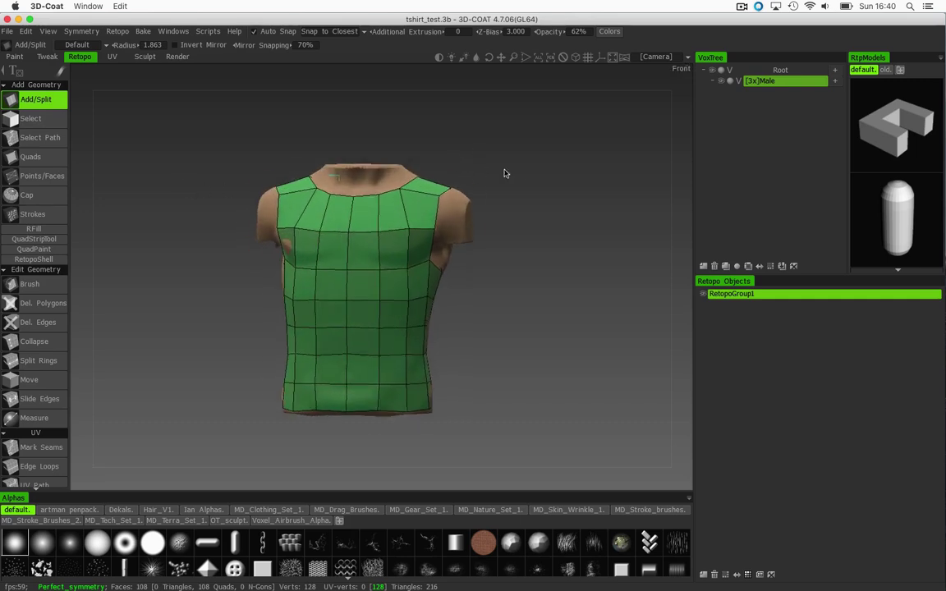
drag(514, 154, 472, 359)
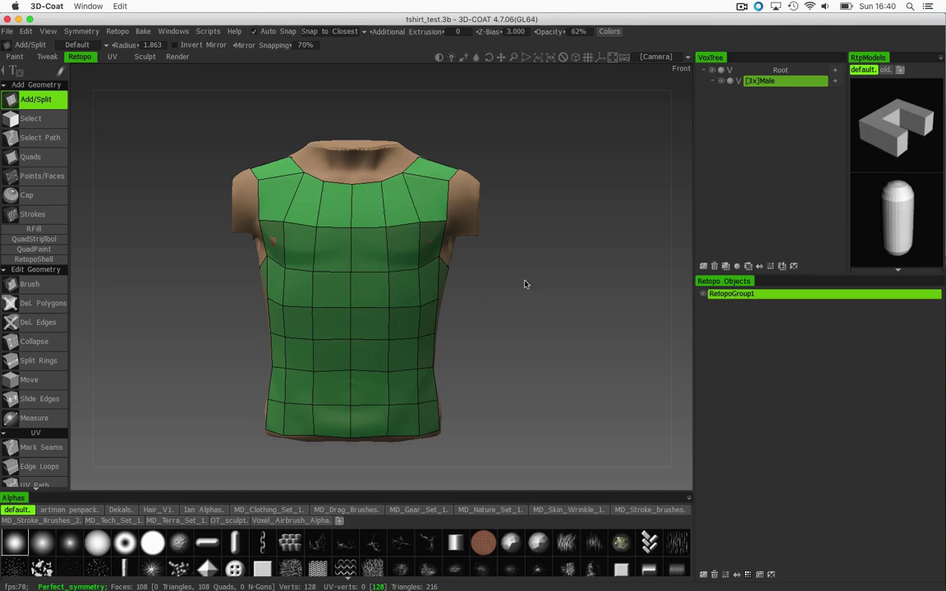
Return to the Sculpt room and load the retopo shirt mesh into the Cloth tool.
click(145, 57)
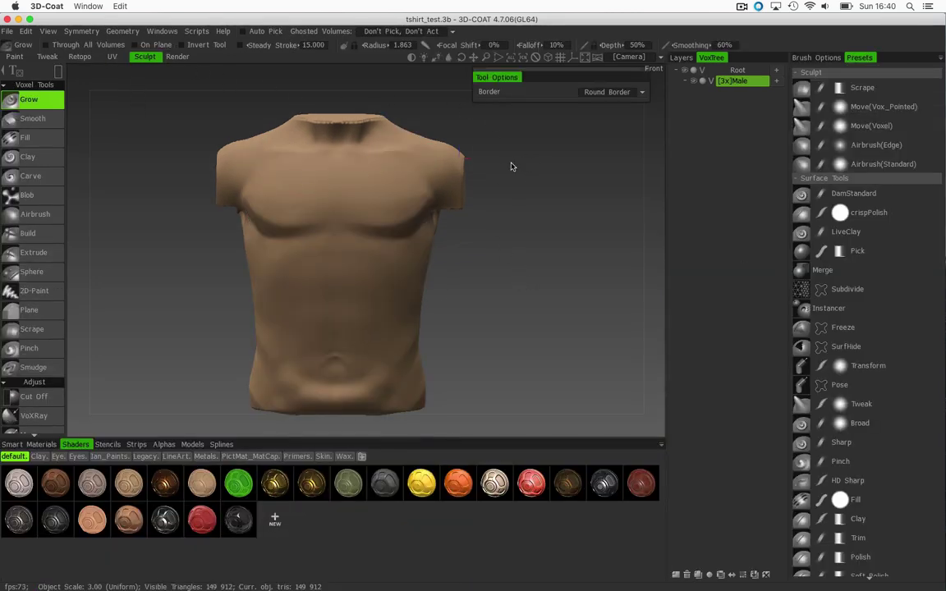
scroll(513, 169, down, 2)
mouse_move(523, 180)
mouse_down()
mouse_move(445, 185)
mouse_move(477, 180)
mouse_up()
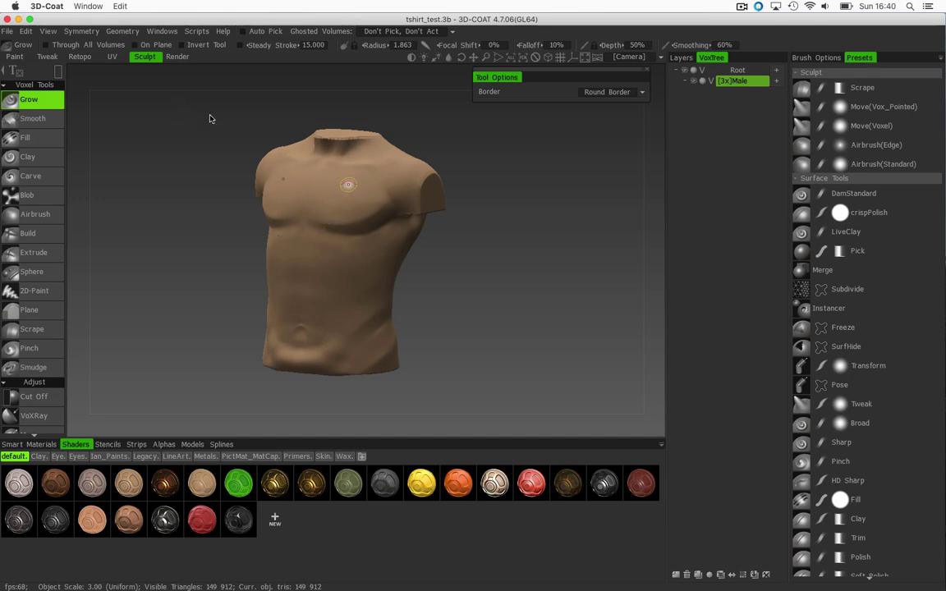
scroll(41, 395, down, 10)
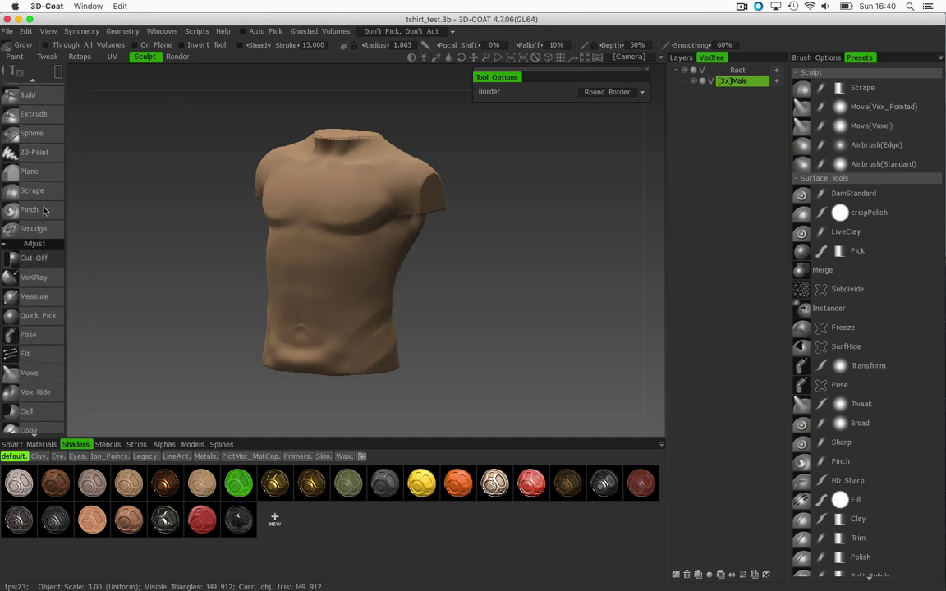
scroll(43, 353, down, 10)
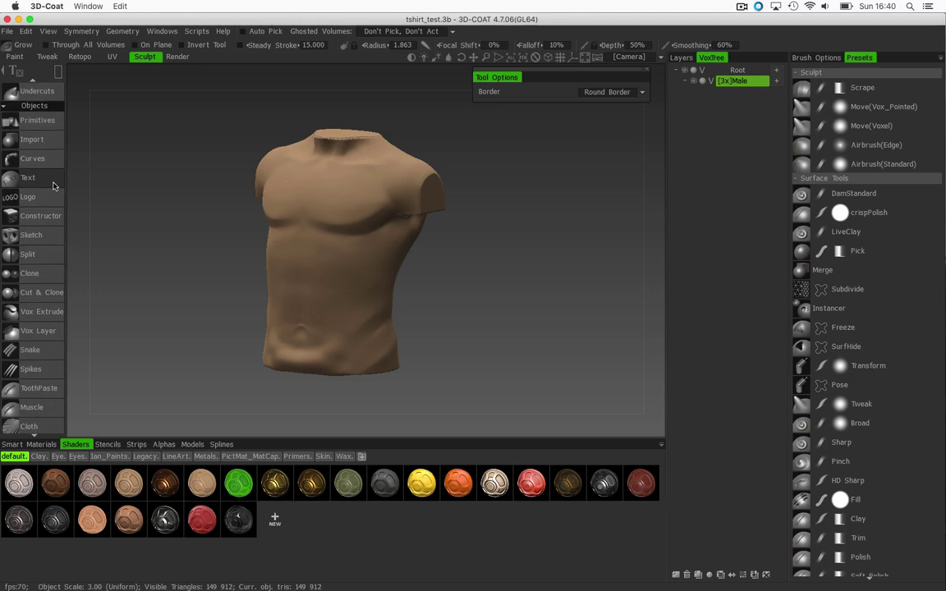
click(32, 325)
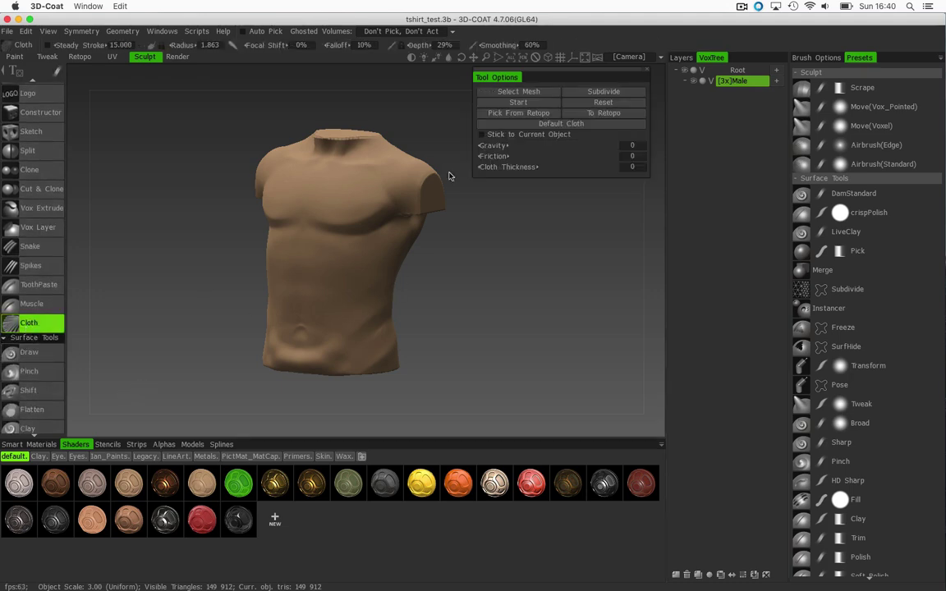
drag(542, 72, 537, 118)
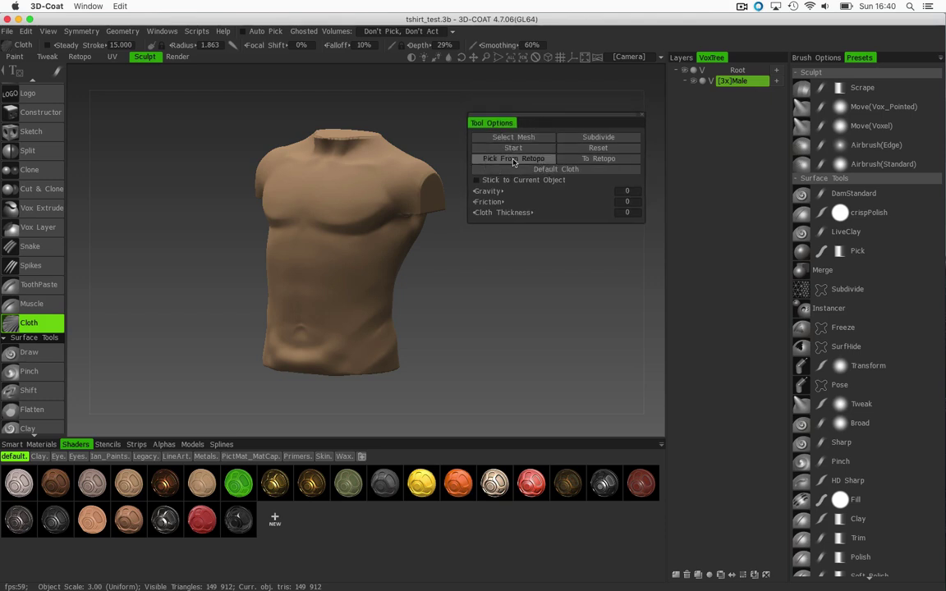
click(529, 160)
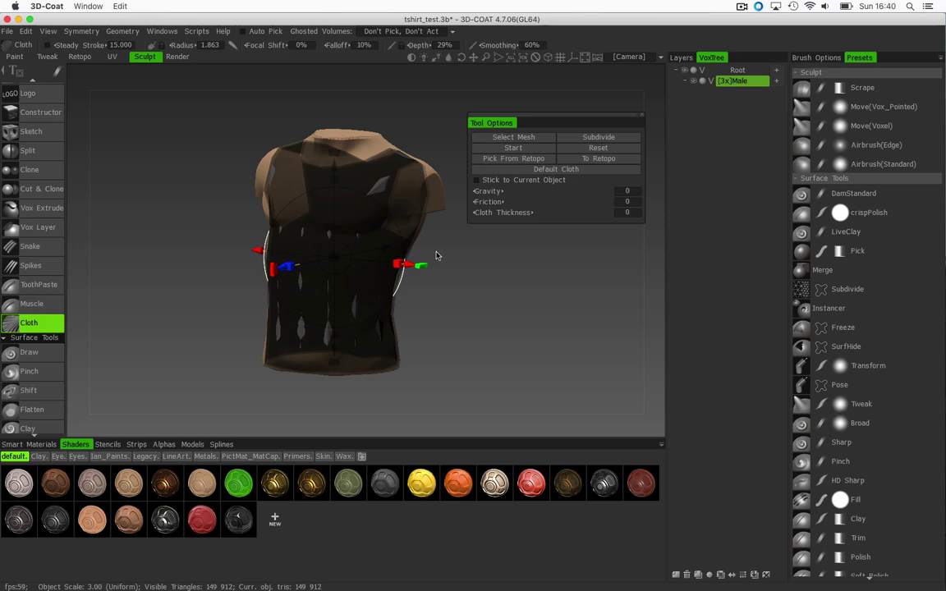
Scale the shirt cloth up slightly and uniformly so it sits outside the torso.
drag(458, 272, 464, 255)
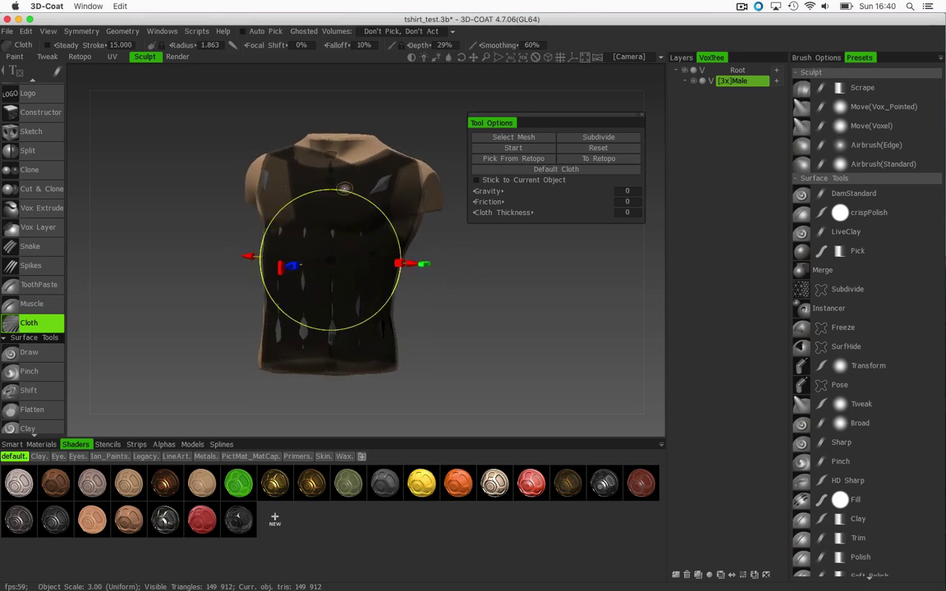
drag(330, 259, 336, 260)
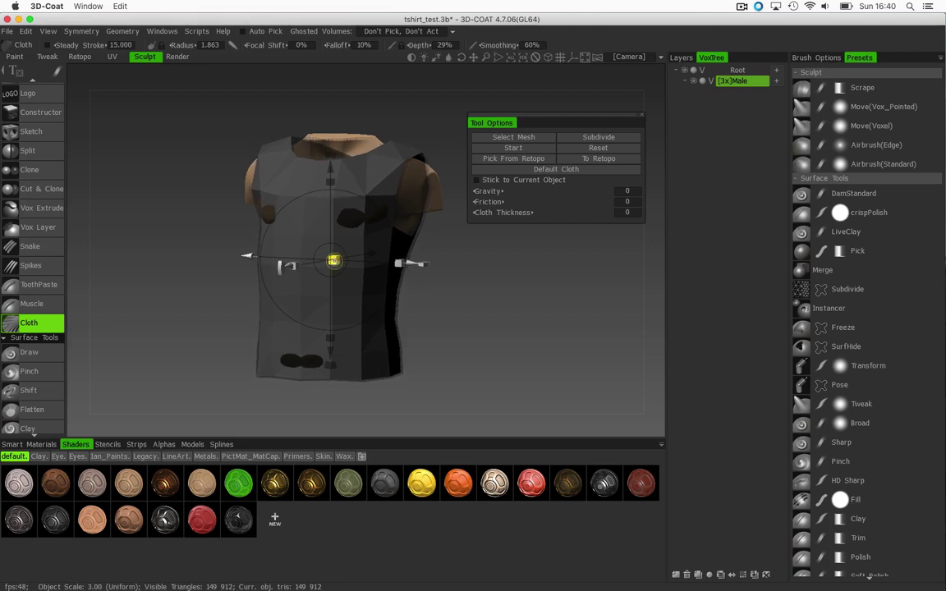
mouse_move(228, 310)
right_down()
mouse_move(376, 295)
mouse_move(226, 295)
right_up()
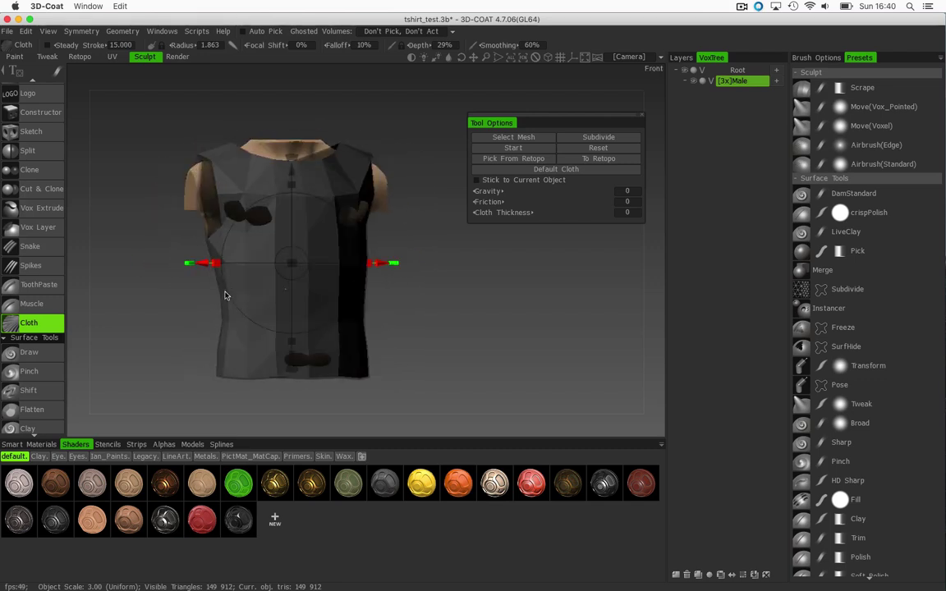
drag(164, 309, 163, 305)
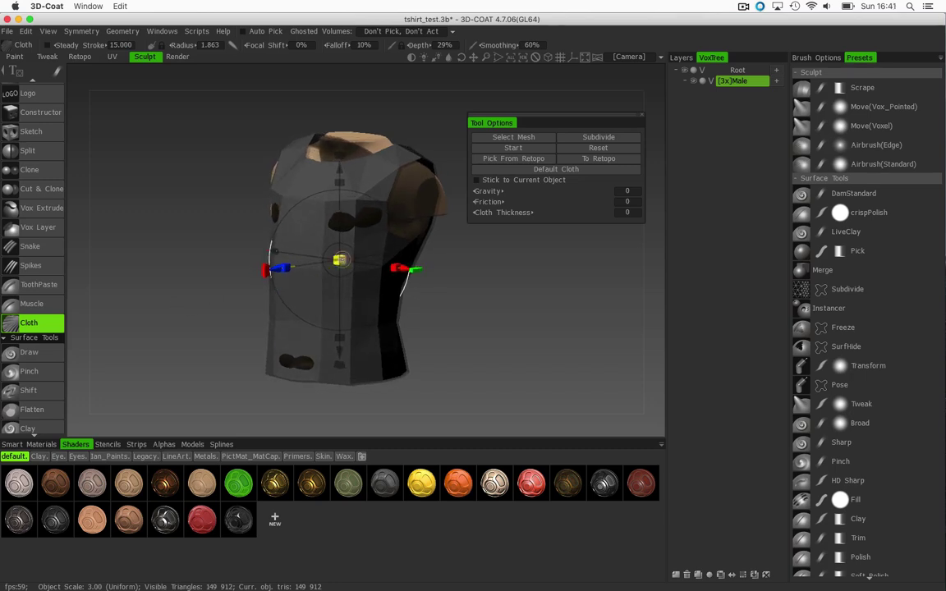
right_drag(201, 306, 220, 312)
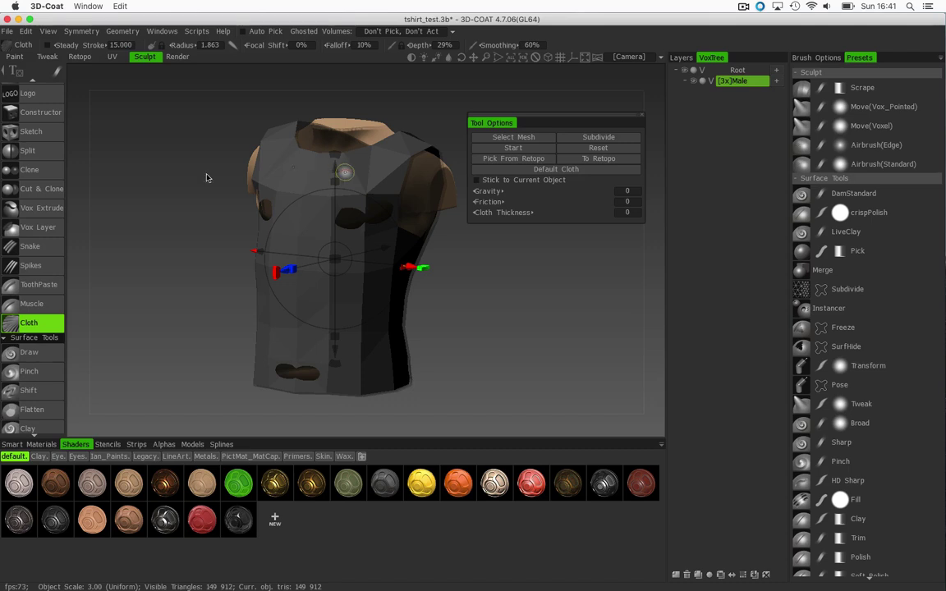
Turn off symmetry for the cloth setup.
click(81, 31)
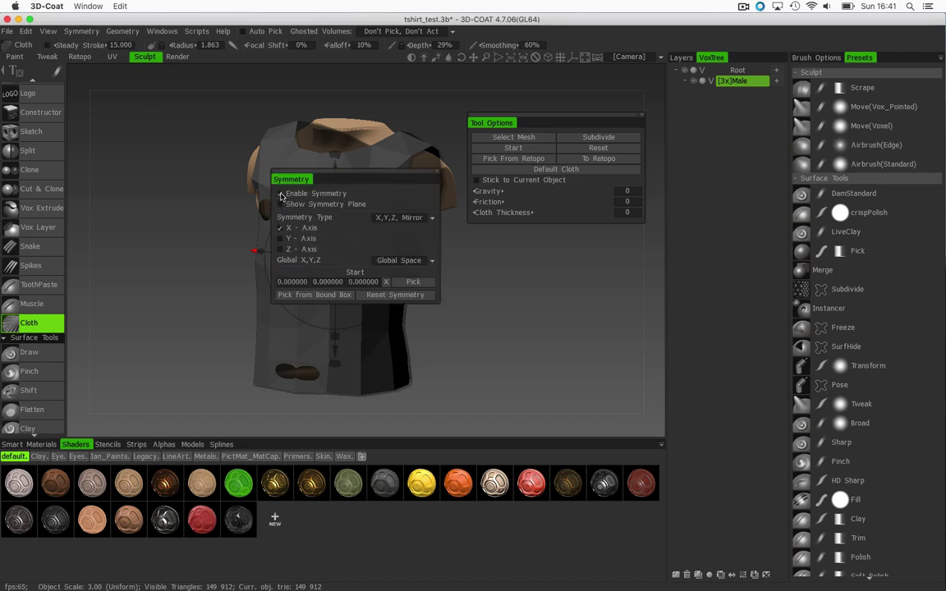
click(281, 195)
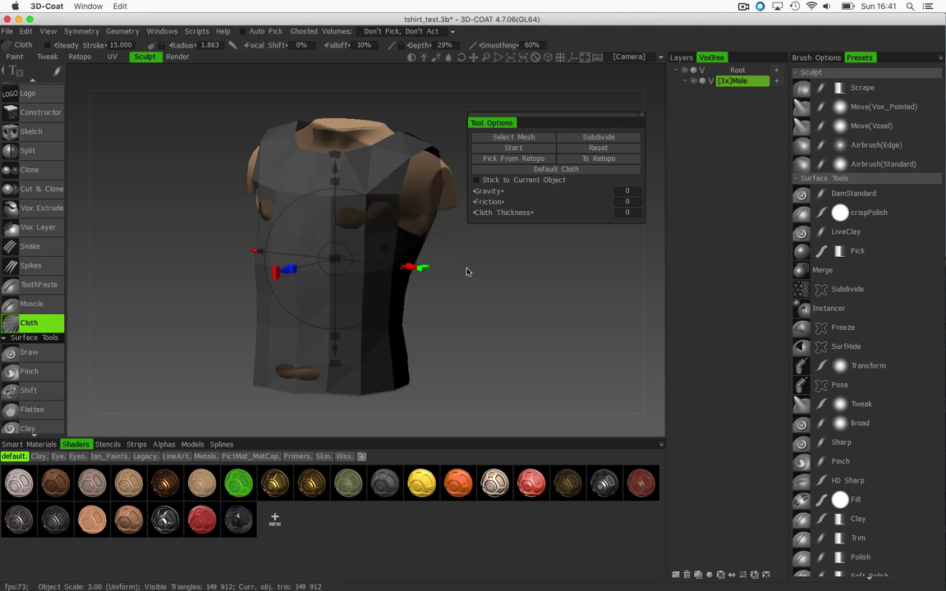
drag(455, 275, 511, 267)
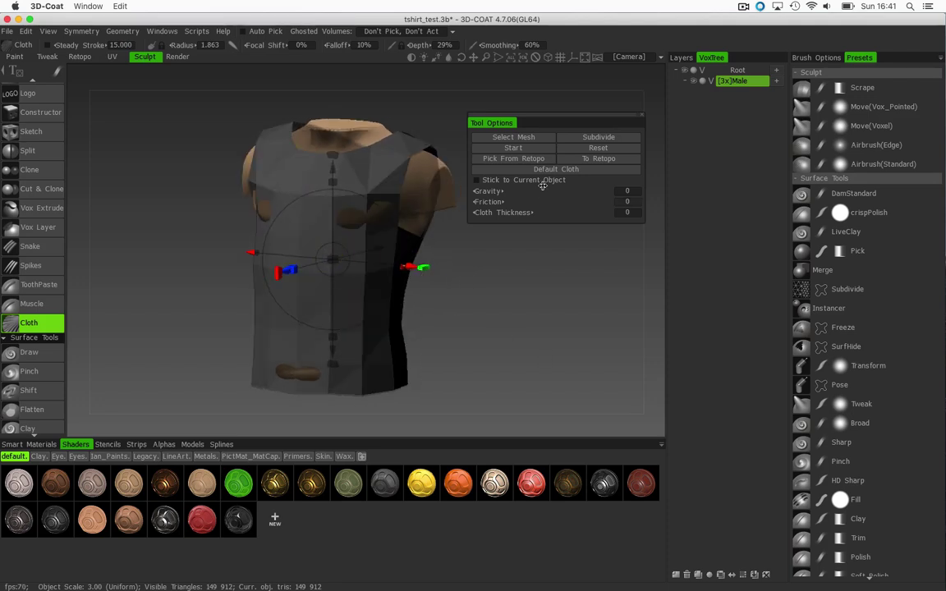
Start the cloth simulation of the shirt on the torso and view it from the side.
click(506, 150)
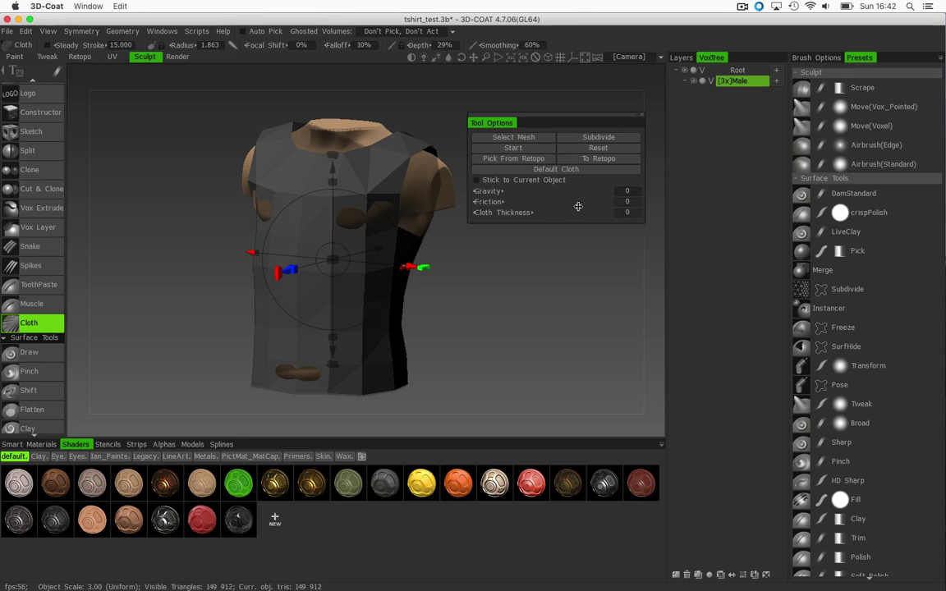
click(522, 150)
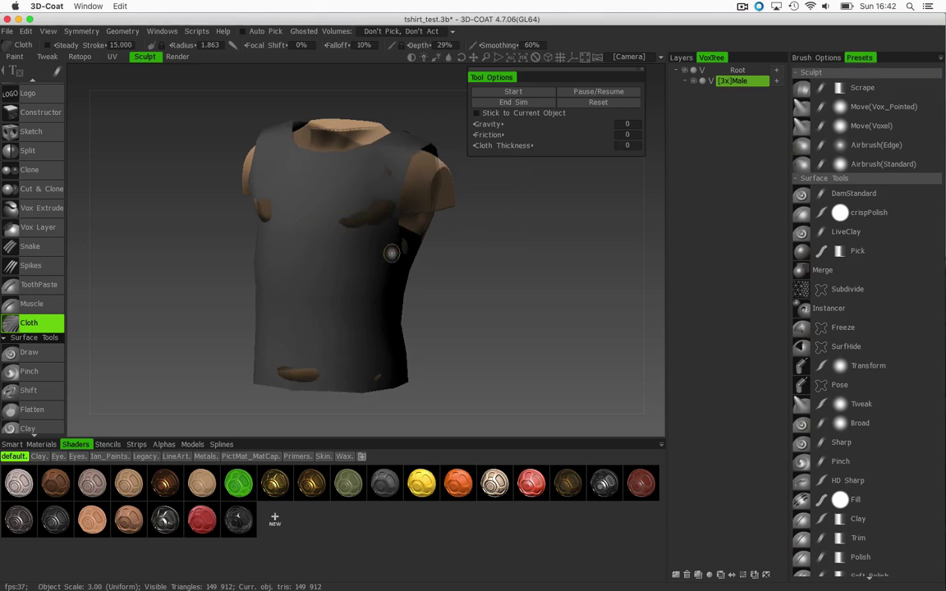
drag(454, 272, 369, 262)
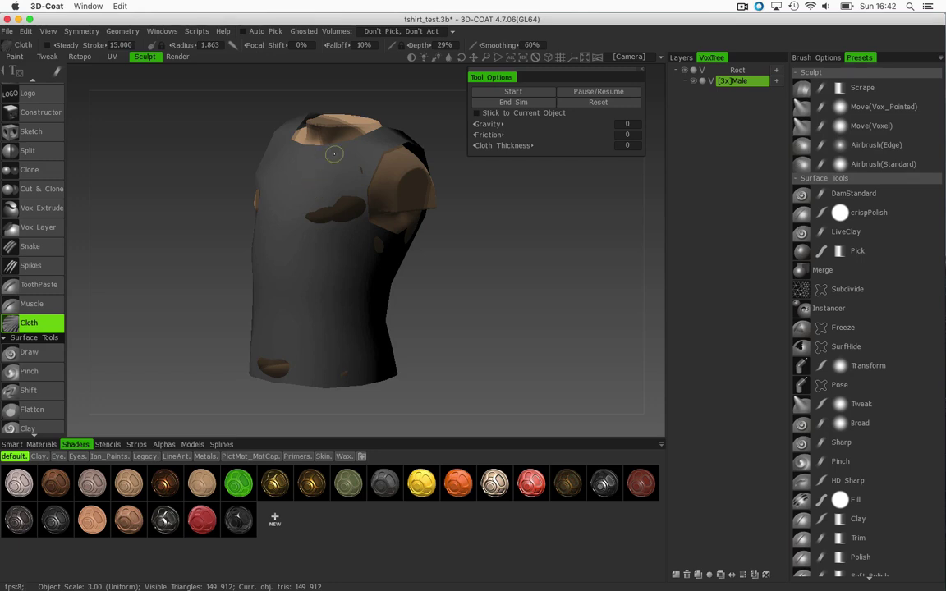
Enlarge the brush radius to about 10.25, tug the simulating shirt cloth over the torso, and end the simulation.
mouse_move(315, 246)
right_down()
mouse_move(304, 226)
mouse_move(283, 251)
mouse_move(304, 236)
right_up()
mouse_move(306, 197)
mouse_down()
mouse_move(319, 358)
mouse_move(317, 271)
mouse_move(355, 154)
mouse_move(338, 131)
mouse_move(316, 255)
mouse_move(309, 234)
mouse_move(325, 171)
mouse_move(317, 171)
mouse_move(315, 206)
mouse_up()
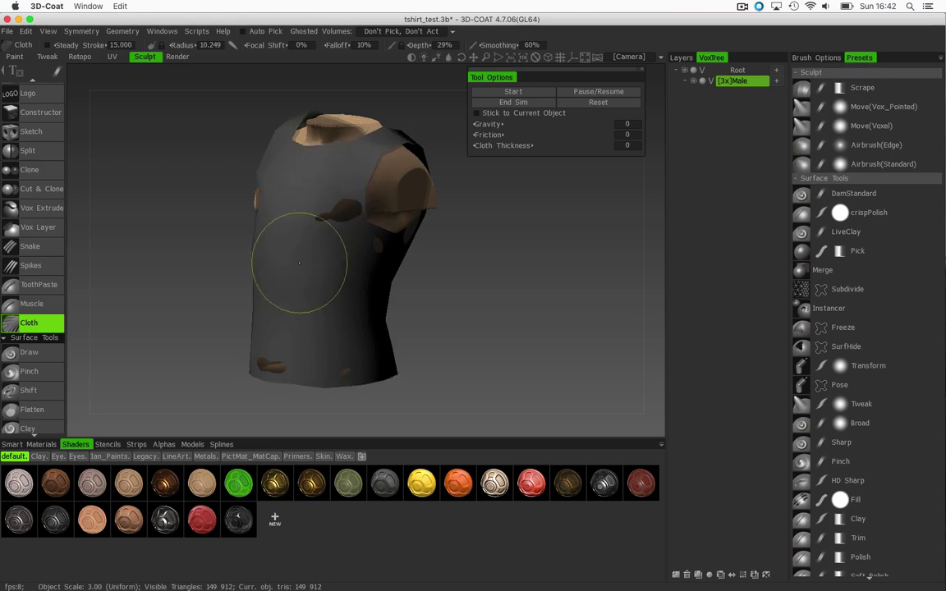
mouse_move(320, 247)
mouse_down()
mouse_move(296, 211)
mouse_move(296, 264)
mouse_up()
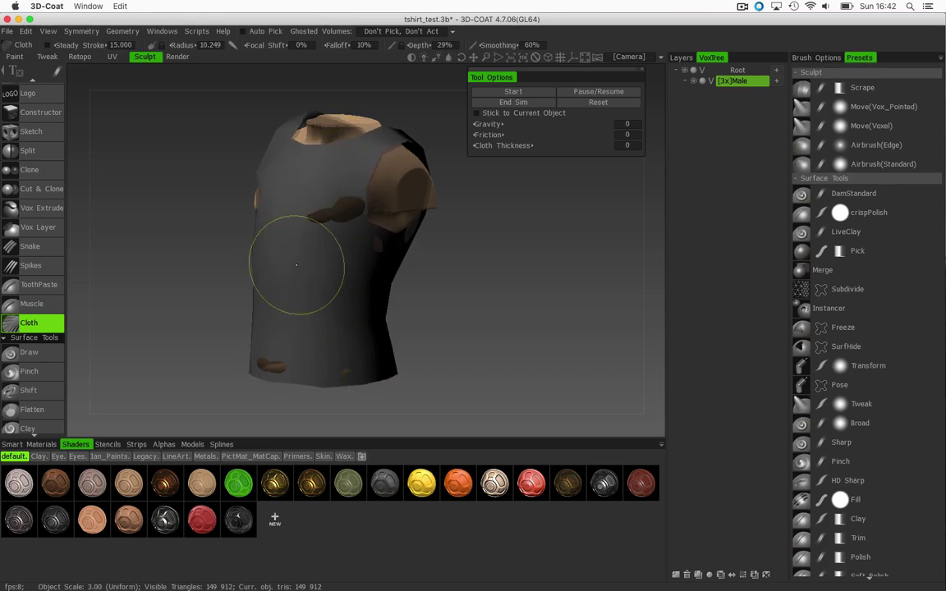
drag(349, 285, 355, 281)
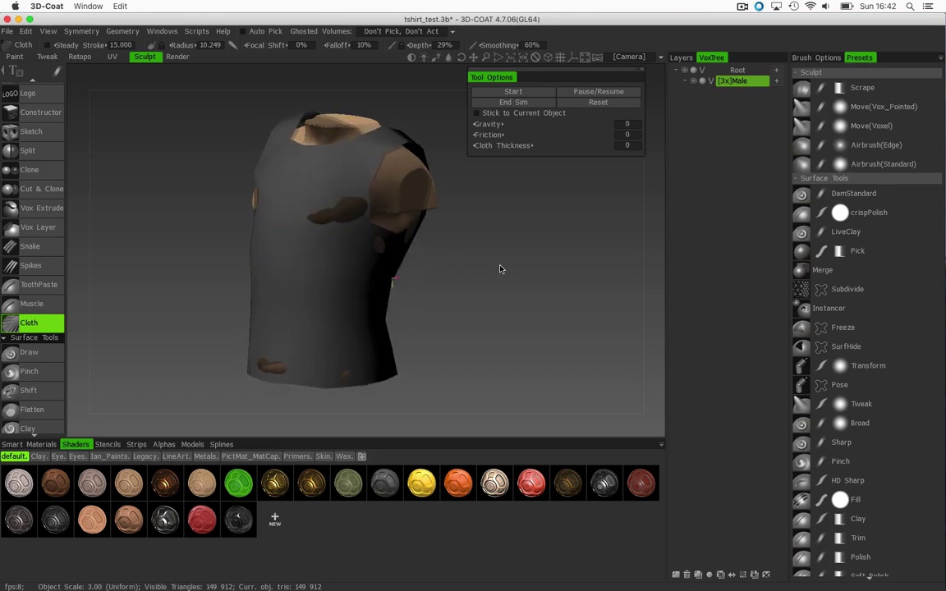
mouse_move(500, 268)
mouse_down()
mouse_move(550, 258)
mouse_move(458, 270)
mouse_move(475, 241)
mouse_up()
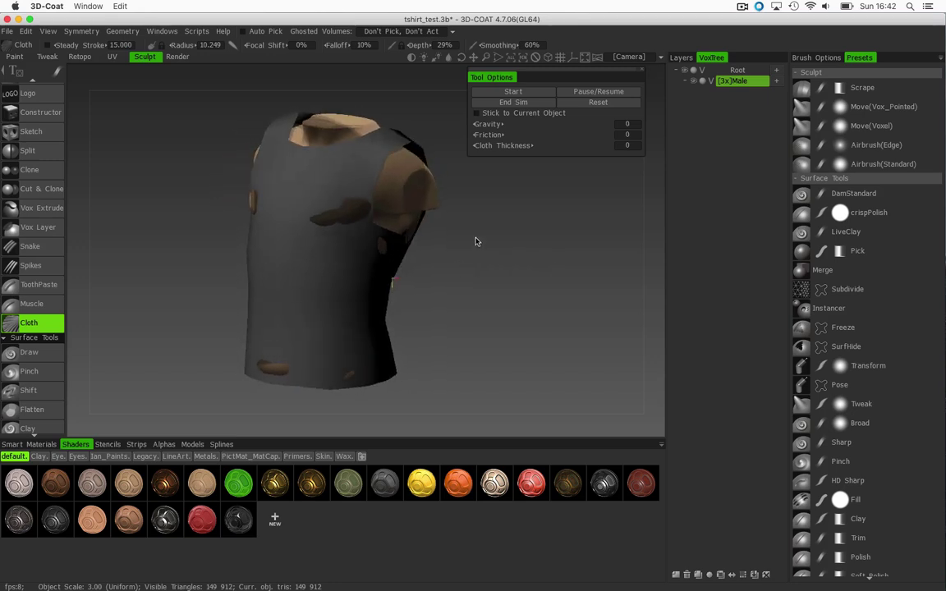
click(516, 103)
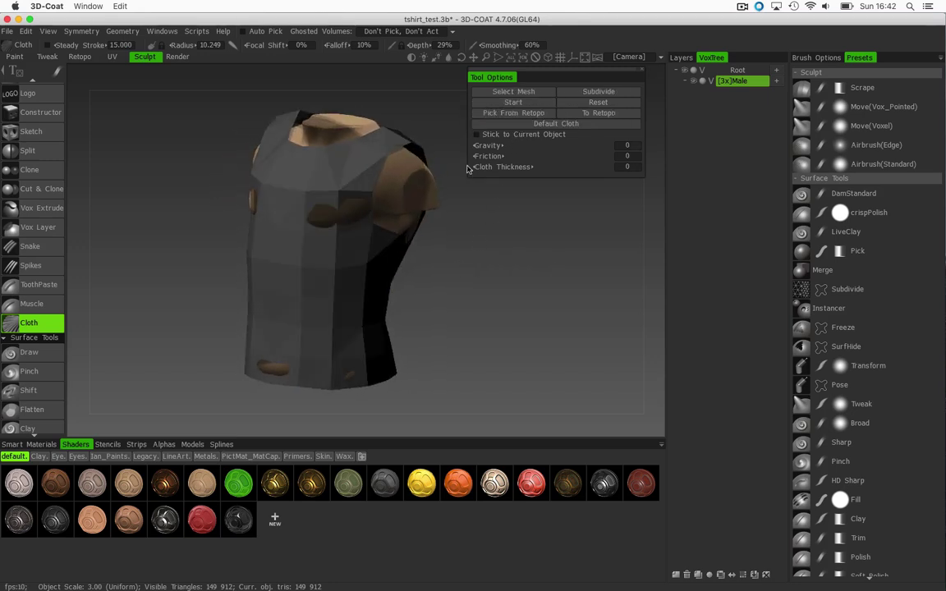
Subdivide the shirt cloth once and restart its simulation on the torso.
mouse_move(457, 232)
mouse_down()
mouse_move(444, 251)
mouse_move(459, 245)
mouse_up()
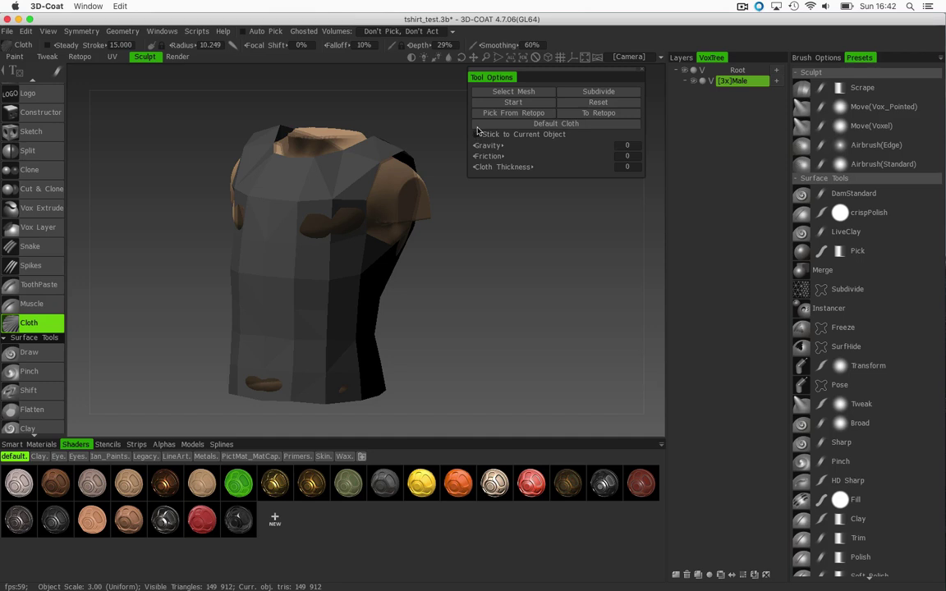
click(598, 93)
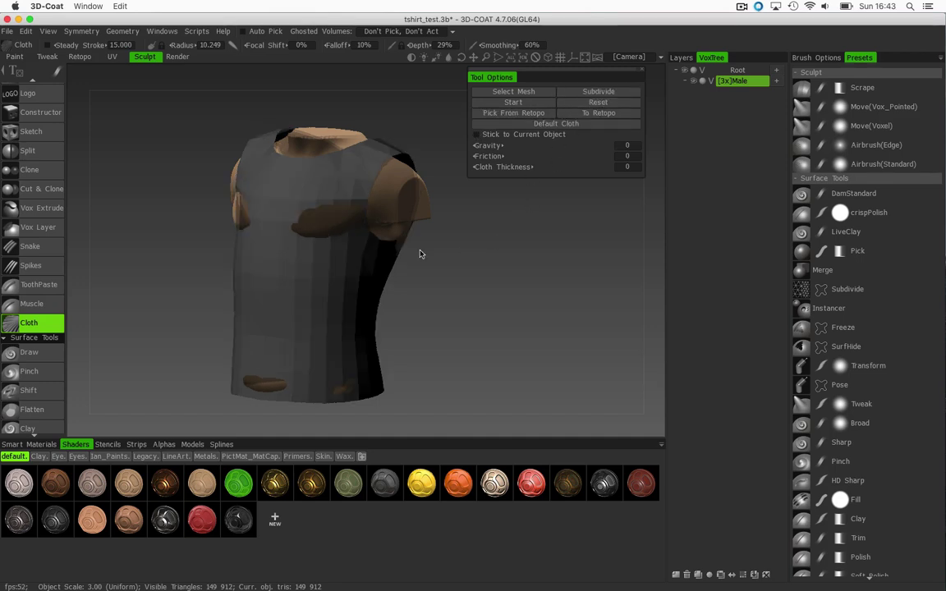
drag(426, 287, 445, 287)
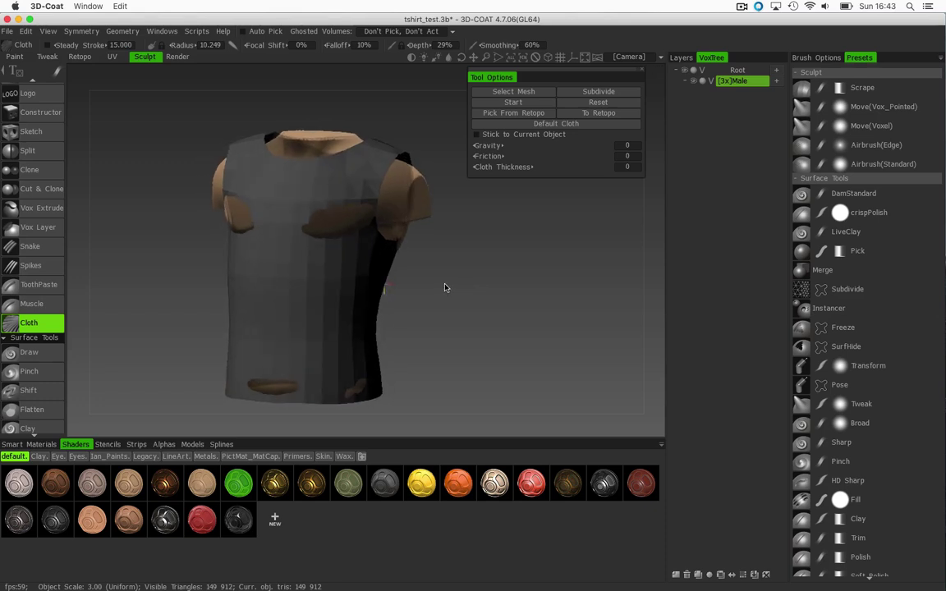
click(515, 103)
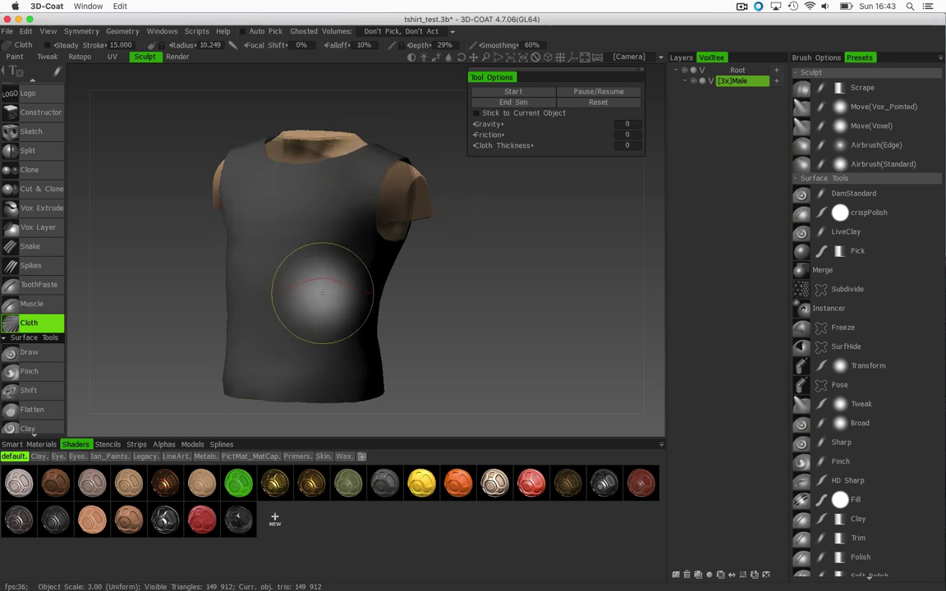
Pull the simulating cloth around the hem, belly and chest so it settles over the torso, and end the simulation.
mouse_move(448, 284)
mouse_down()
mouse_move(247, 258)
mouse_move(241, 268)
mouse_move(407, 292)
mouse_move(500, 281)
mouse_move(460, 289)
mouse_move(440, 282)
mouse_up()
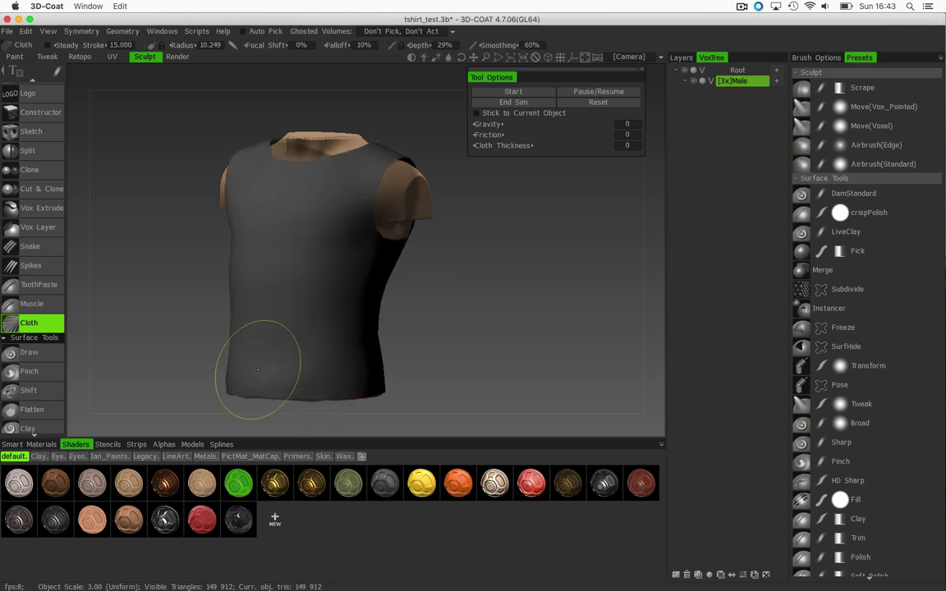
drag(307, 367, 281, 369)
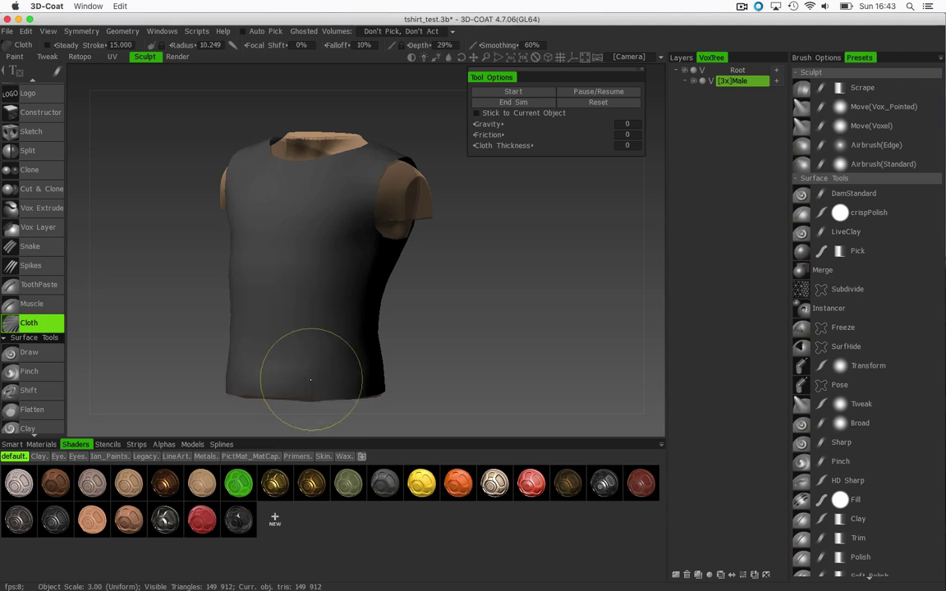
drag(317, 303, 321, 204)
mouse_move(314, 168)
mouse_down()
mouse_move(308, 243)
mouse_move(298, 173)
mouse_move(292, 226)
mouse_up()
mouse_move(335, 281)
mouse_down()
mouse_move(342, 290)
mouse_move(332, 235)
mouse_up()
mouse_move(282, 262)
mouse_down()
mouse_move(241, 312)
mouse_move(285, 243)
mouse_move(372, 243)
mouse_up()
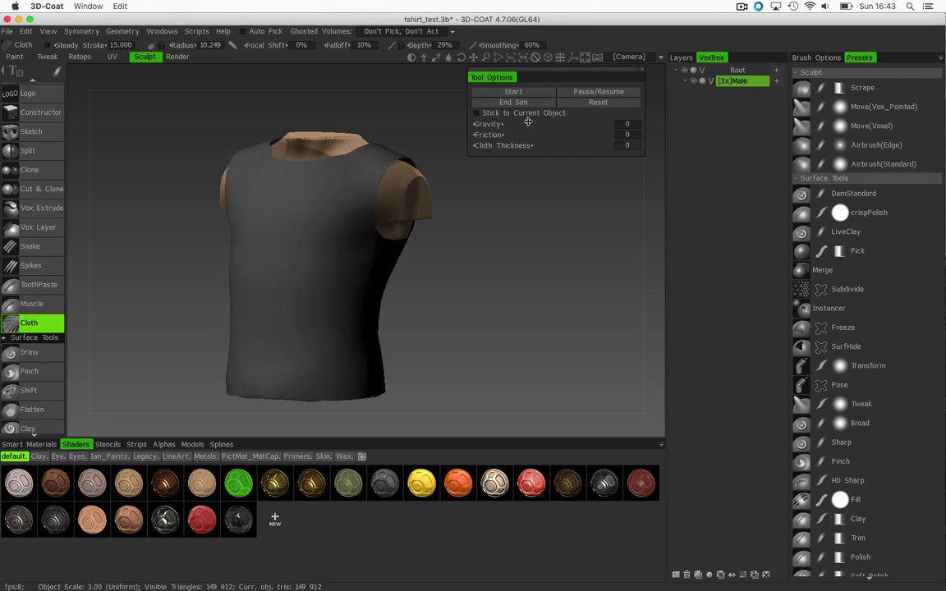
click(519, 103)
Set the cloth gravity to 0.050, run the simulation to let the shirt settle, and end it.
mouse_move(448, 255)
mouse_down()
mouse_move(463, 282)
mouse_move(560, 272)
mouse_move(304, 267)
mouse_move(257, 236)
mouse_move(234, 260)
mouse_move(464, 262)
mouse_up()
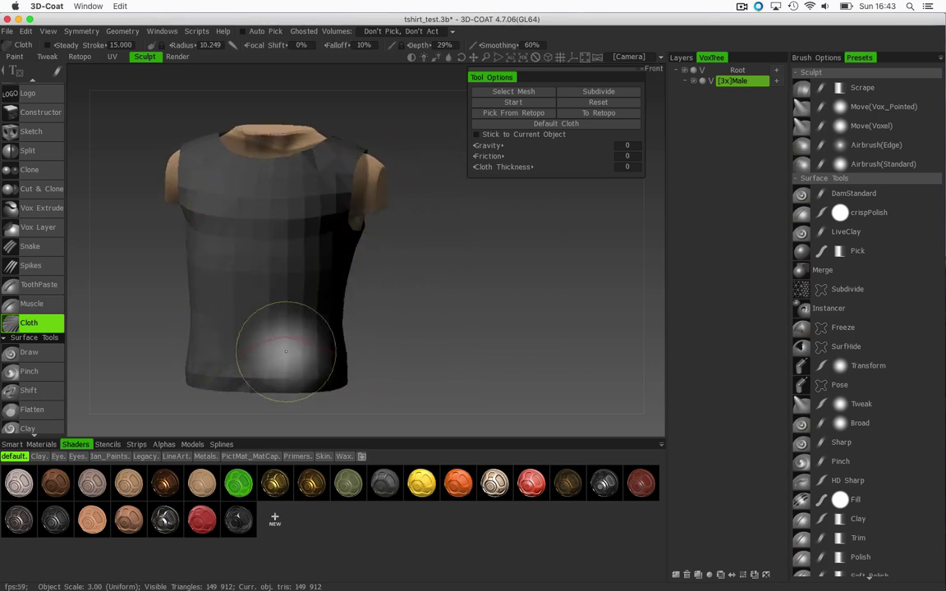
mouse_move(420, 293)
mouse_down()
mouse_move(559, 274)
mouse_move(400, 284)
mouse_move(321, 270)
mouse_move(435, 245)
mouse_move(423, 262)
mouse_move(477, 233)
mouse_up()
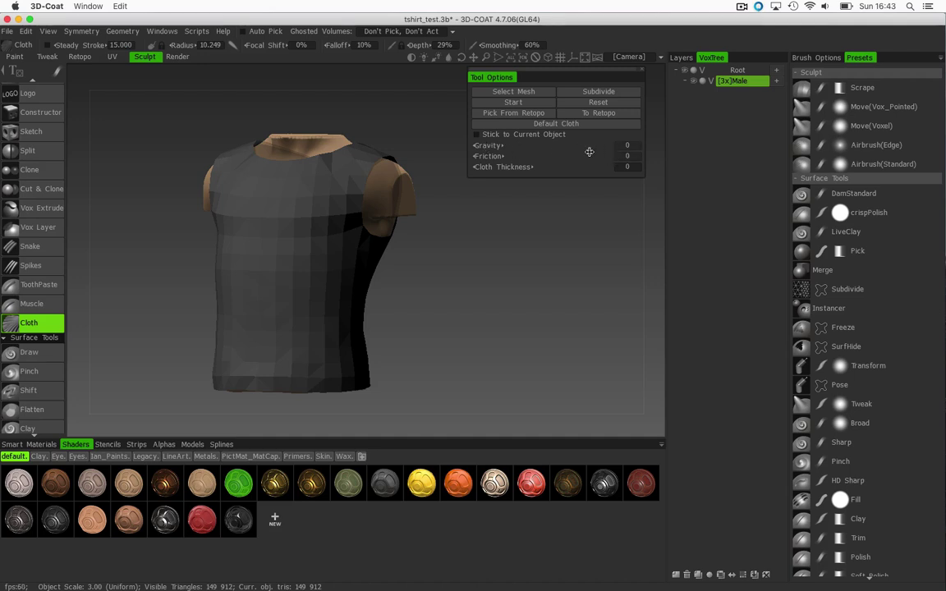
click(628, 148)
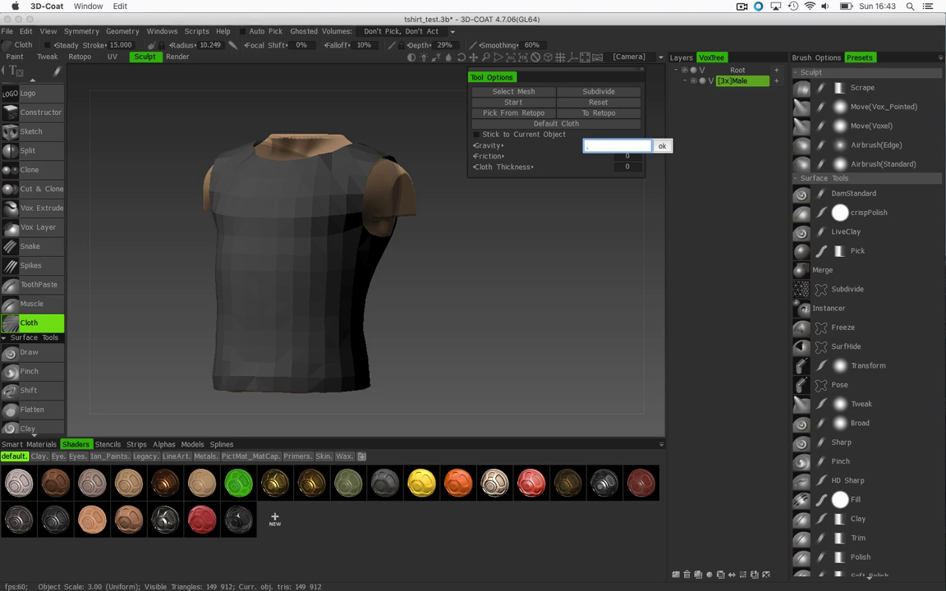
key(Return)
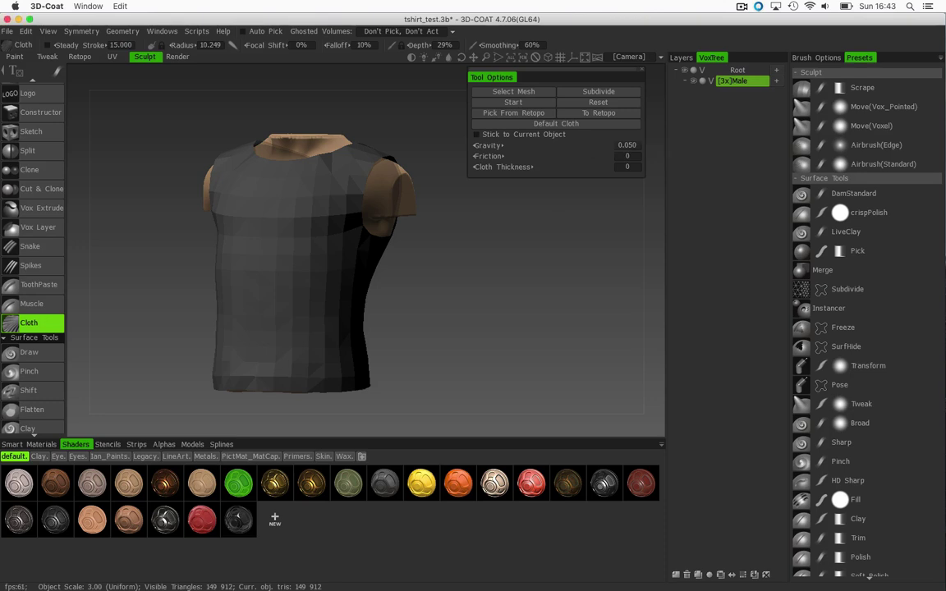
click(515, 102)
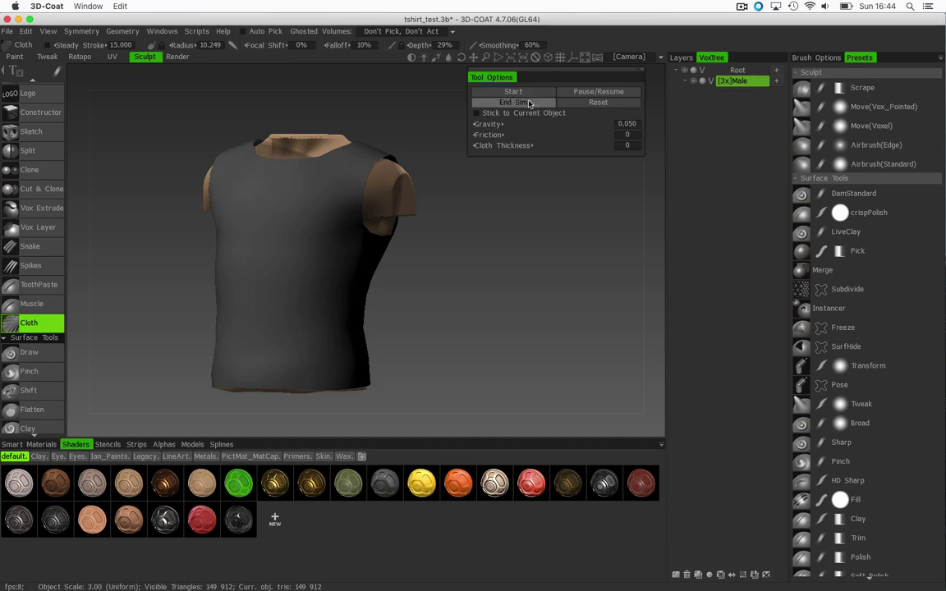
click(523, 91)
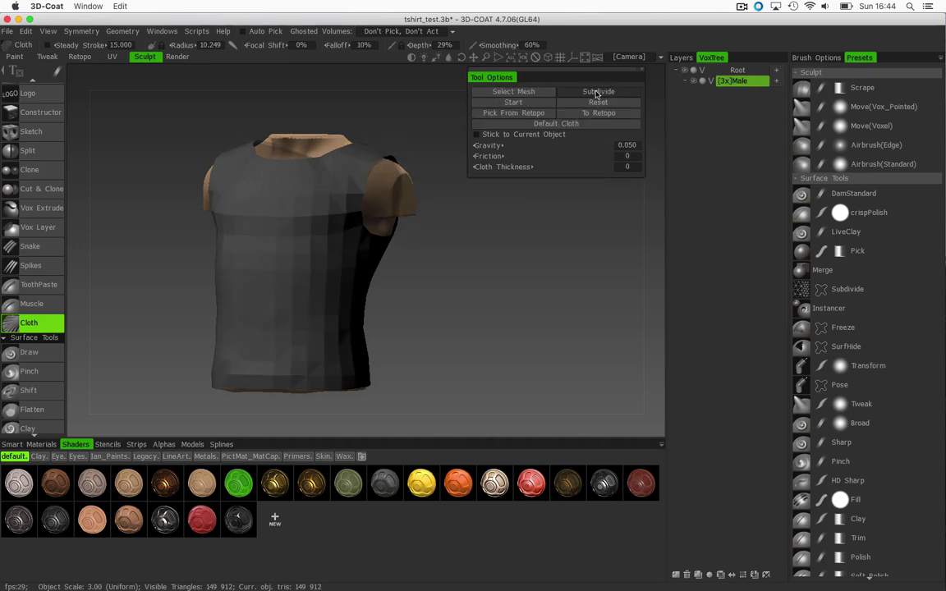
Subdivide the shirt cloth again and start the simulation on the denser mesh.
click(596, 92)
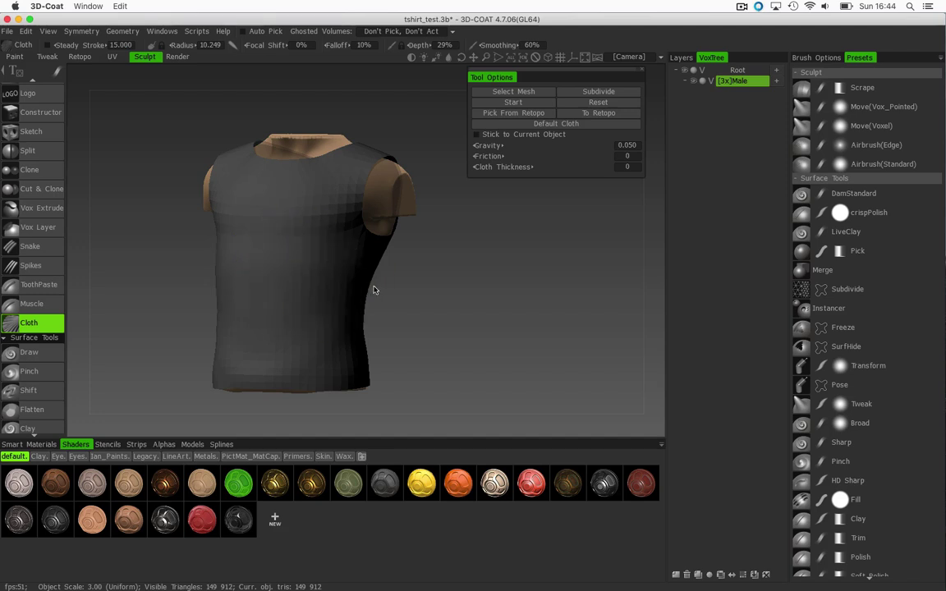
click(554, 102)
click(522, 101)
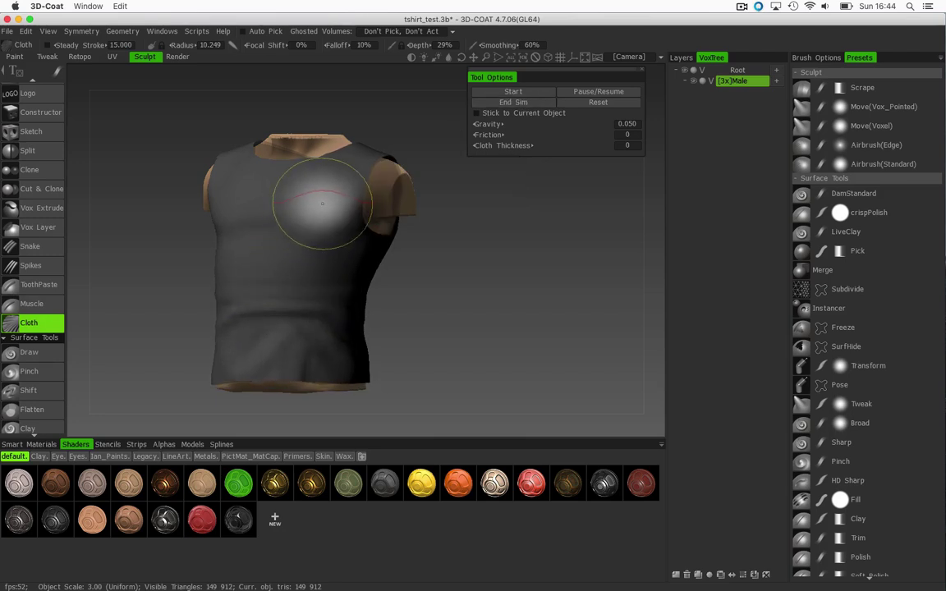
Pull folds into the simulating cloth on the front and the back of the shirt.
drag(157, 274, 271, 268)
mouse_move(200, 319)
mouse_down()
mouse_move(200, 254)
mouse_move(254, 219)
mouse_up()
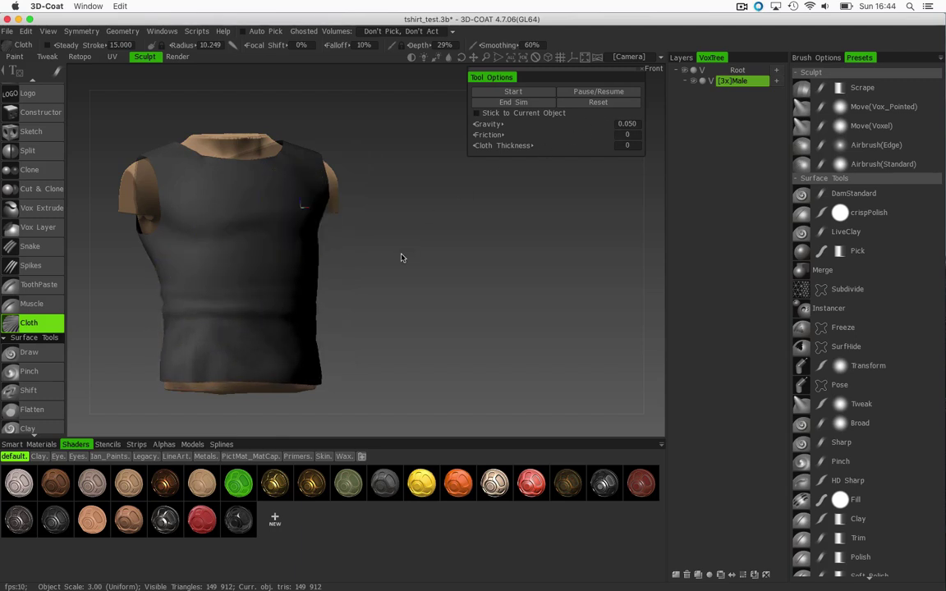
drag(401, 258, 358, 260)
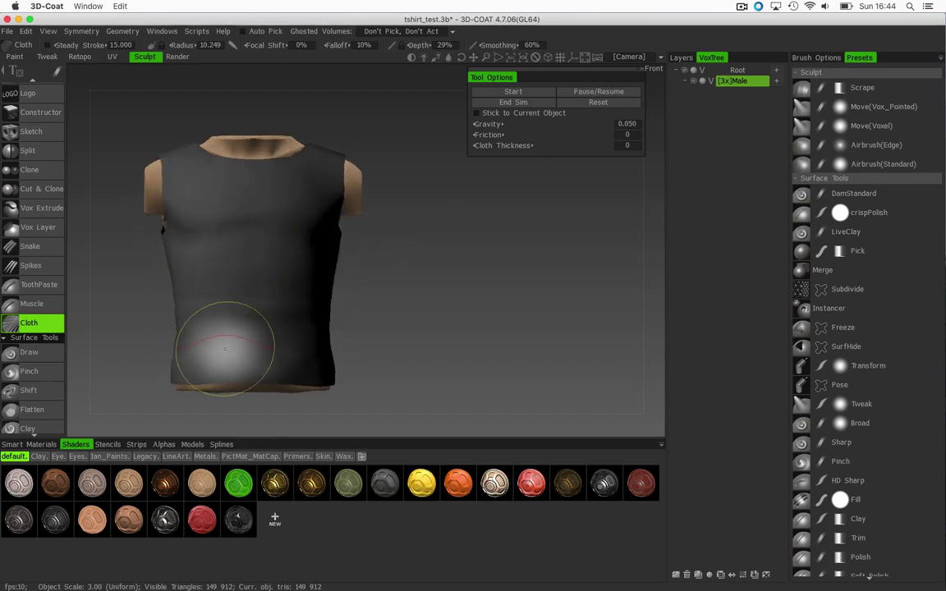
mouse_move(417, 270)
mouse_down()
mouse_move(129, 264)
mouse_move(253, 298)
mouse_up()
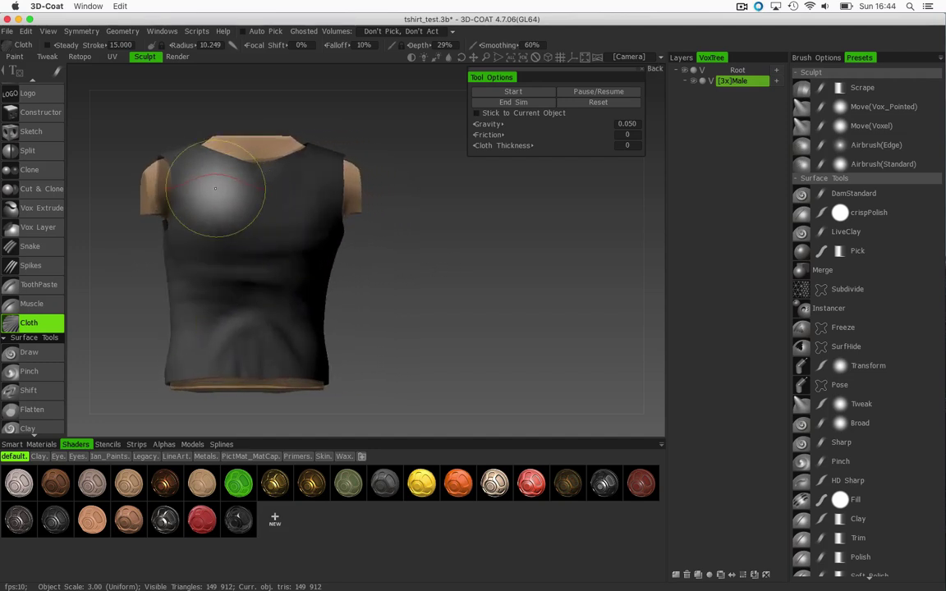
mouse_move(265, 171)
mouse_down()
mouse_move(289, 194)
mouse_move(279, 185)
mouse_up()
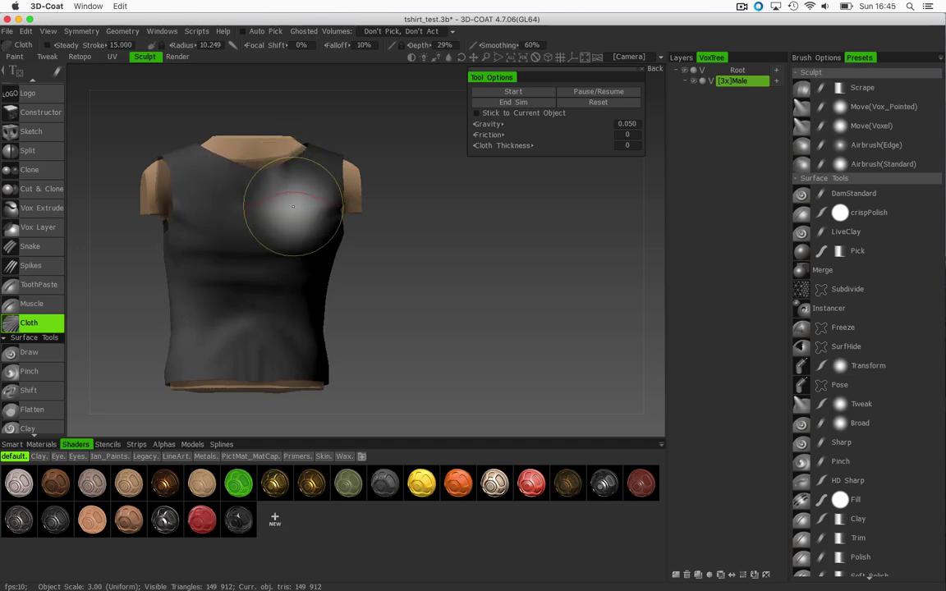
drag(148, 271, 303, 260)
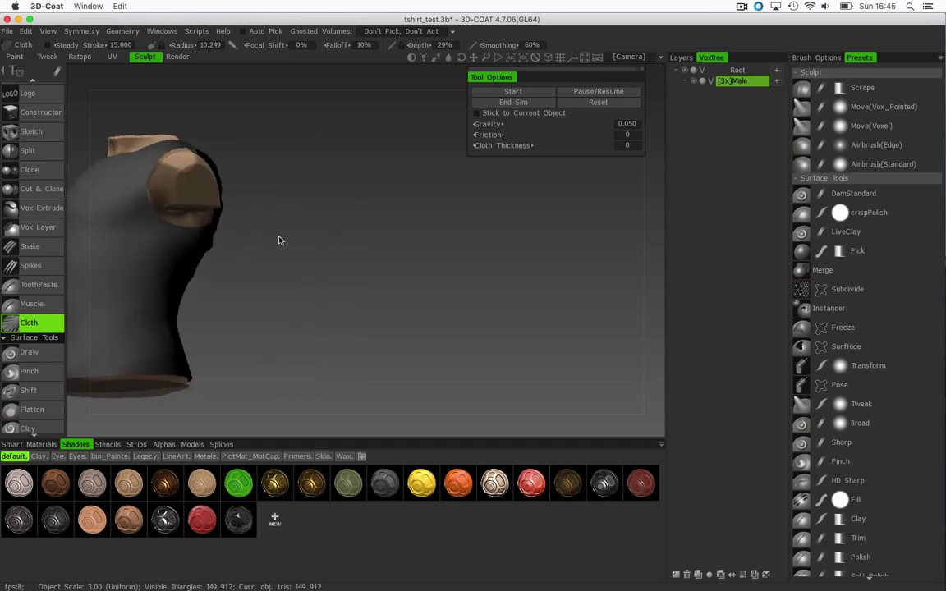
Work the cloth on the shirt's front around the chest and belly, and end the simulation.
mouse_move(279, 240)
middle_down()
mouse_move(321, 209)
mouse_move(385, 203)
mouse_move(365, 216)
mouse_move(481, 278)
middle_up()
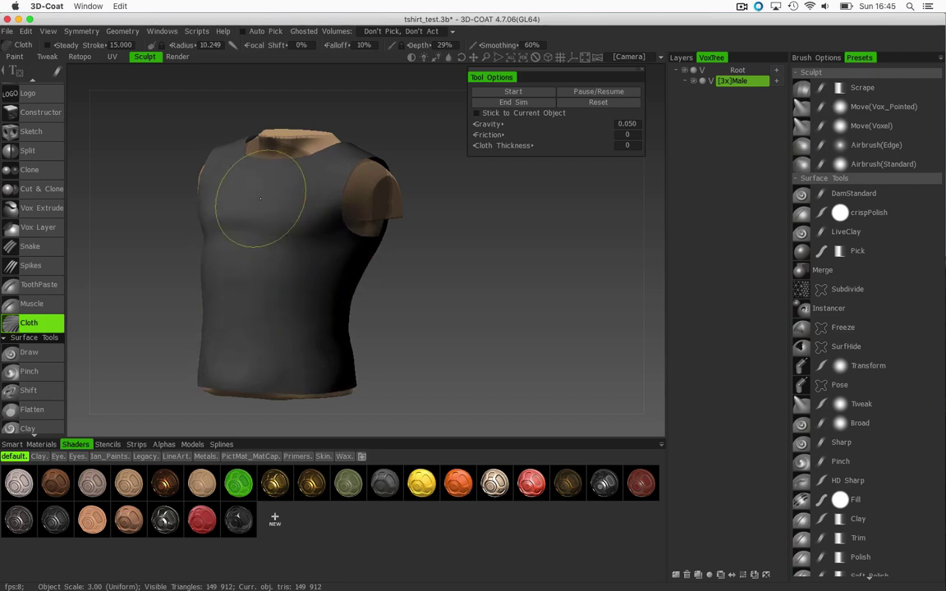
drag(264, 297, 249, 247)
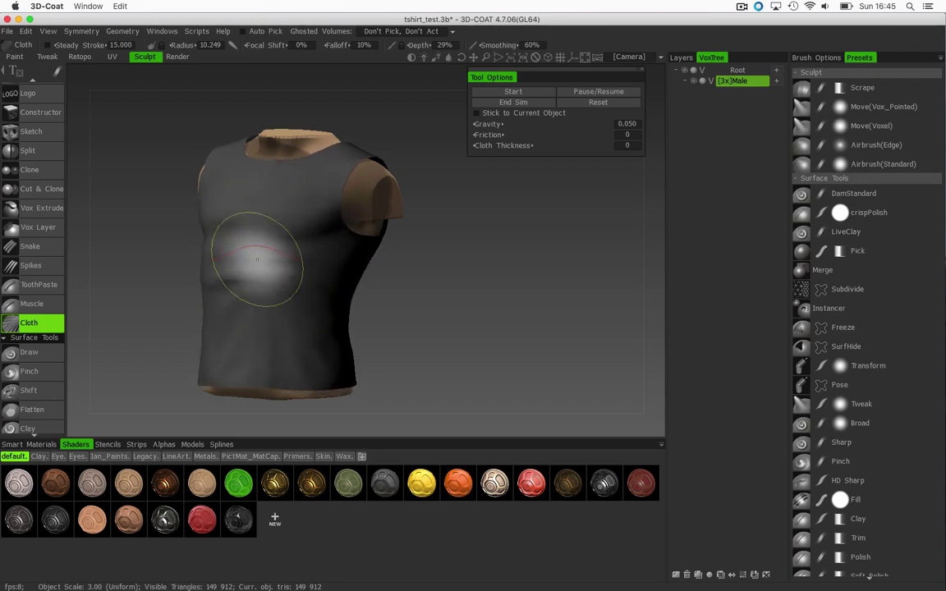
mouse_move(201, 285)
middle_down()
mouse_move(270, 270)
mouse_move(148, 270)
mouse_move(249, 277)
middle_up()
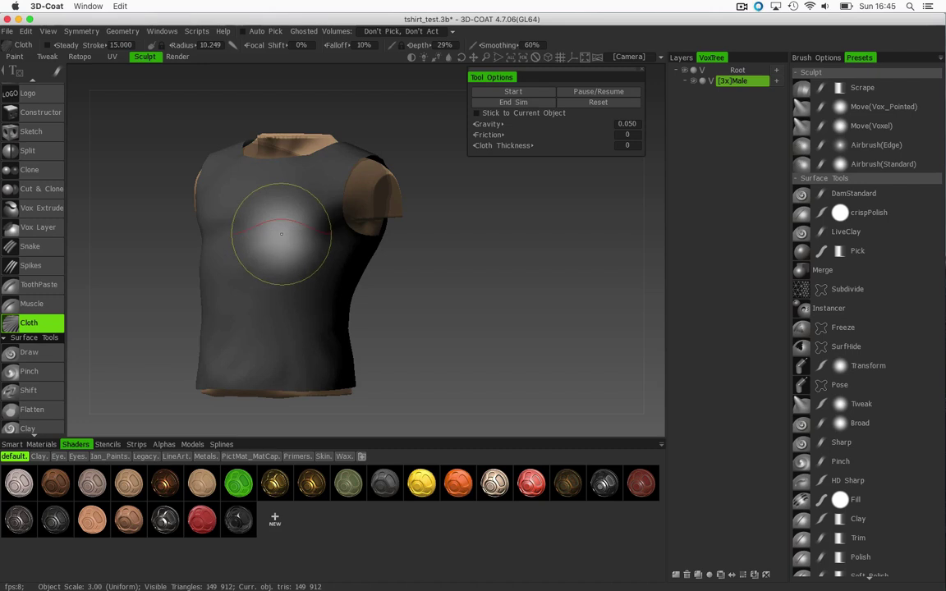
mouse_move(289, 318)
mouse_down()
mouse_move(285, 263)
mouse_move(296, 304)
mouse_move(270, 331)
mouse_move(290, 314)
mouse_up()
click(514, 103)
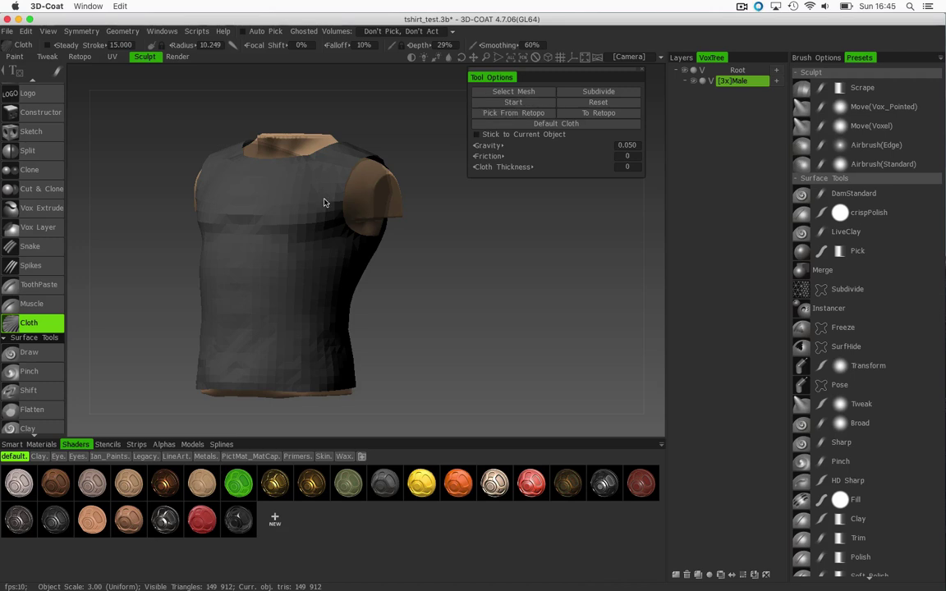
Subdivide the shirt cloth once more and set friction to 1.000 and gravity to 0.
drag(160, 265, 274, 243)
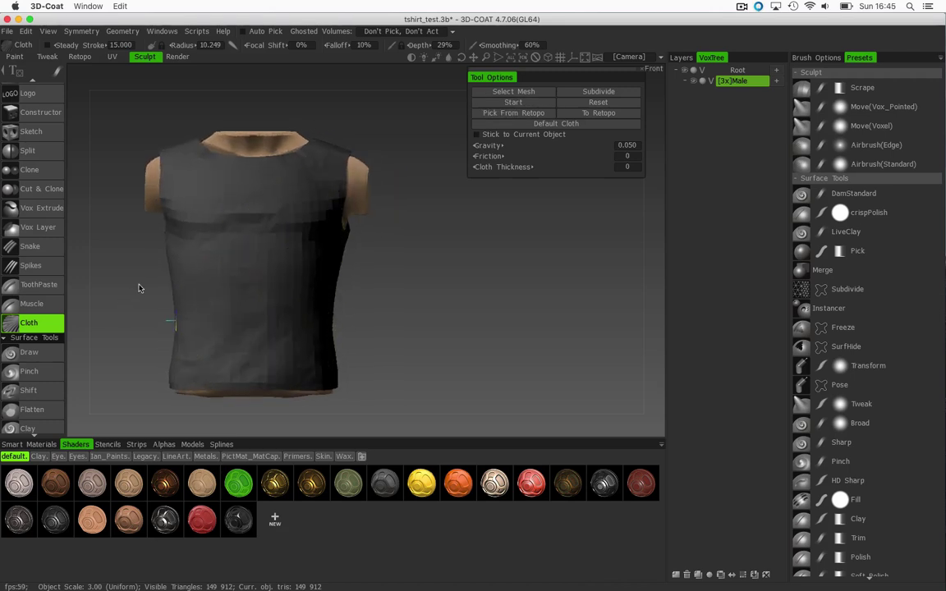
mouse_move(140, 287)
mouse_down()
mouse_move(384, 266)
mouse_move(447, 281)
mouse_move(232, 261)
mouse_move(433, 298)
mouse_move(418, 321)
mouse_move(430, 193)
mouse_move(414, 256)
mouse_move(268, 258)
mouse_move(198, 283)
mouse_move(121, 282)
mouse_move(258, 270)
mouse_move(163, 281)
mouse_move(181, 281)
mouse_up()
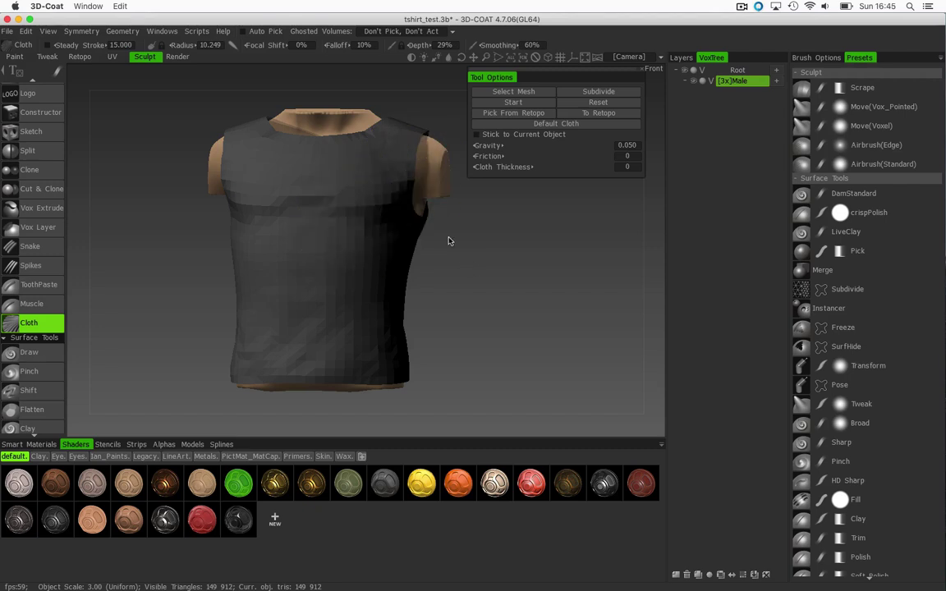
drag(448, 241, 440, 264)
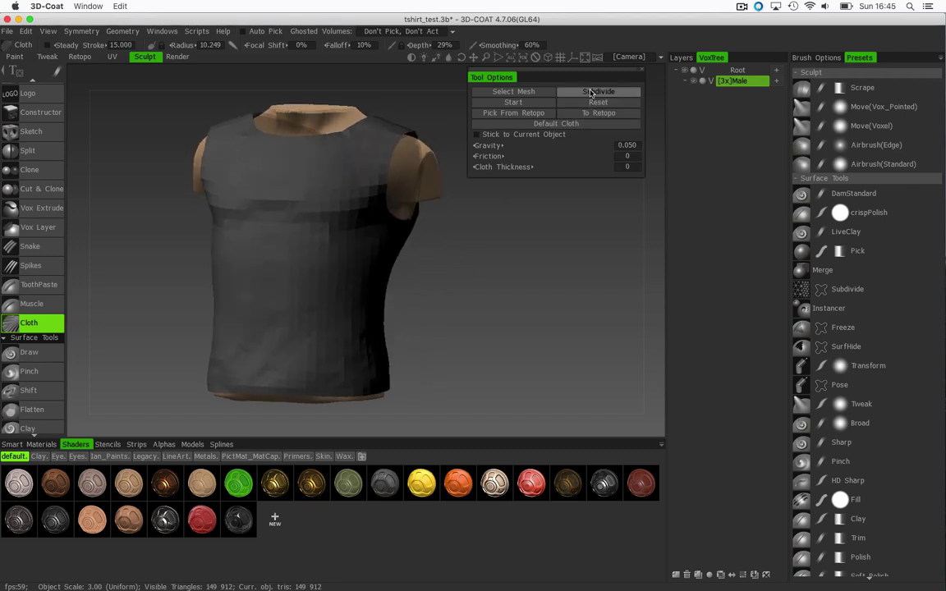
click(589, 91)
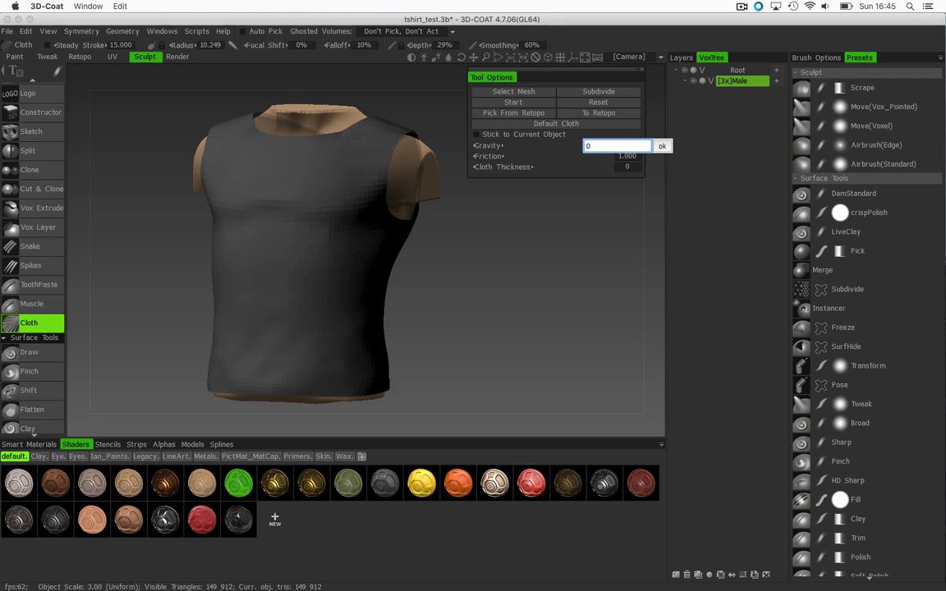
key(Return)
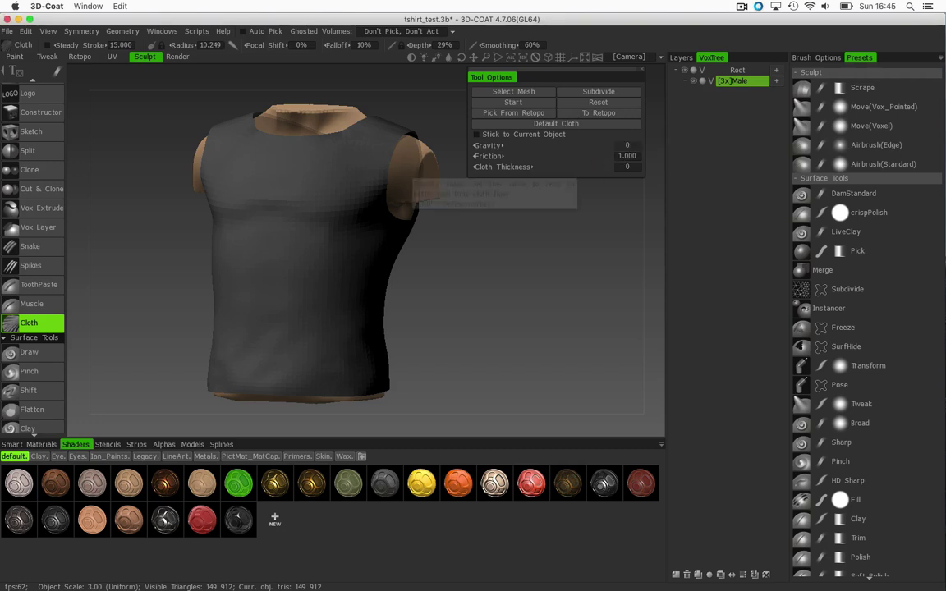
Run the cloth simulation and pull folds into the shirt's lower belly, waist and chest on the front, ending the simulation.
click(513, 103)
mouse_move(324, 313)
mouse_down()
mouse_move(313, 342)
mouse_move(312, 325)
mouse_up()
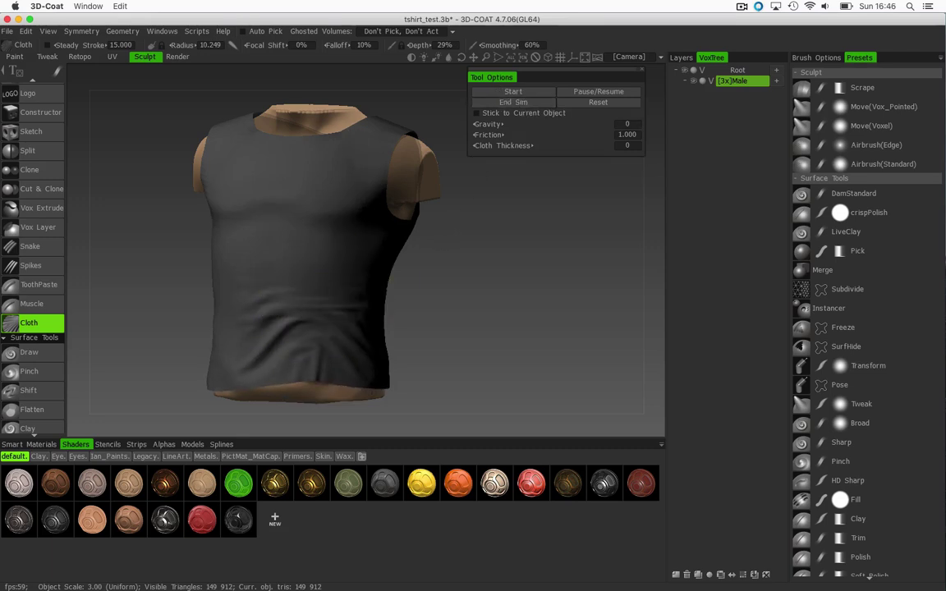
mouse_move(361, 321)
mouse_down()
mouse_move(337, 341)
mouse_move(284, 348)
mouse_move(307, 349)
mouse_move(350, 322)
mouse_up()
mouse_move(459, 289)
mouse_down()
mouse_move(523, 283)
mouse_move(355, 284)
mouse_up()
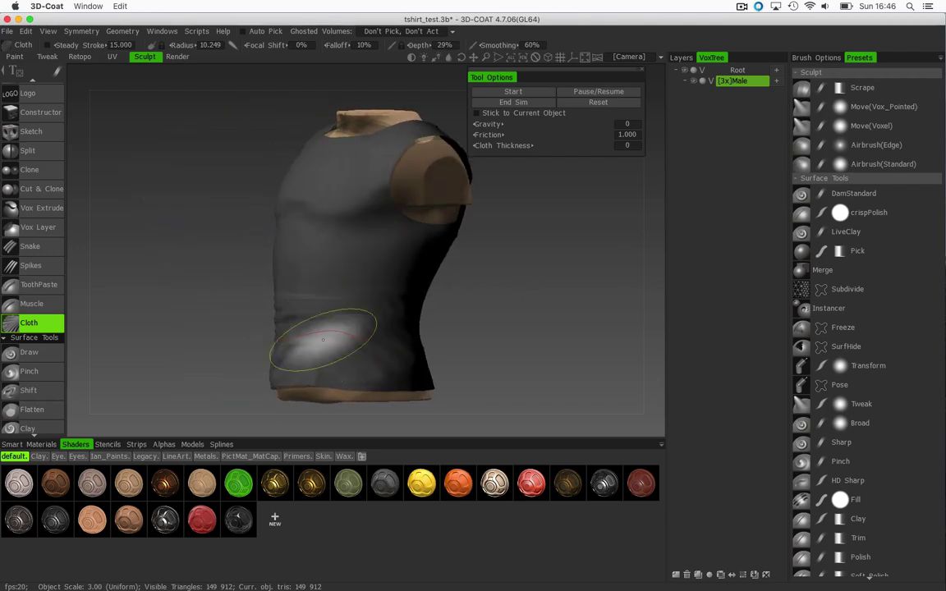
mouse_move(258, 320)
mouse_down()
mouse_move(299, 308)
mouse_move(283, 313)
mouse_move(327, 343)
mouse_move(309, 304)
mouse_move(348, 311)
mouse_up()
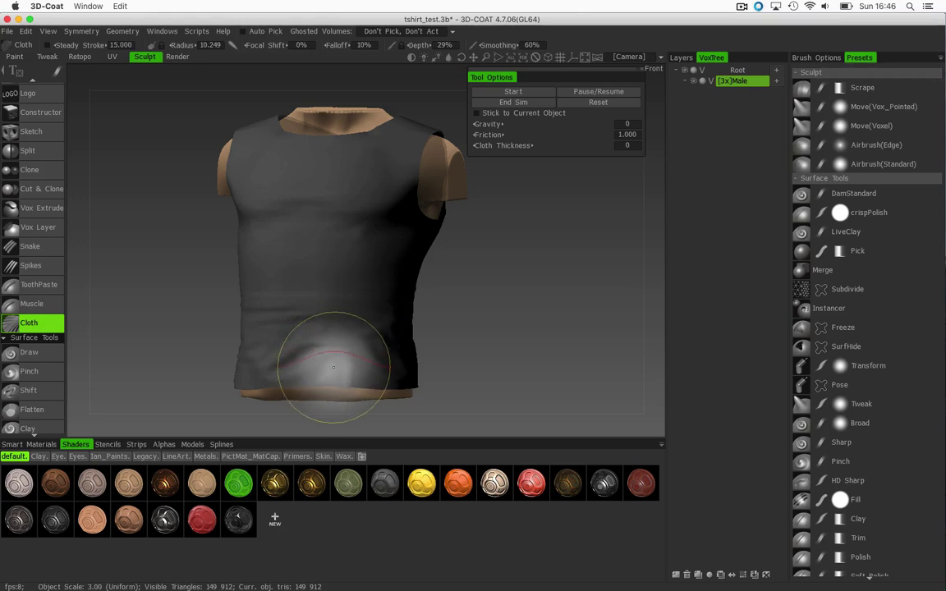
mouse_move(335, 375)
mouse_down()
mouse_move(362, 343)
mouse_move(253, 333)
mouse_move(269, 307)
mouse_move(138, 316)
mouse_up()
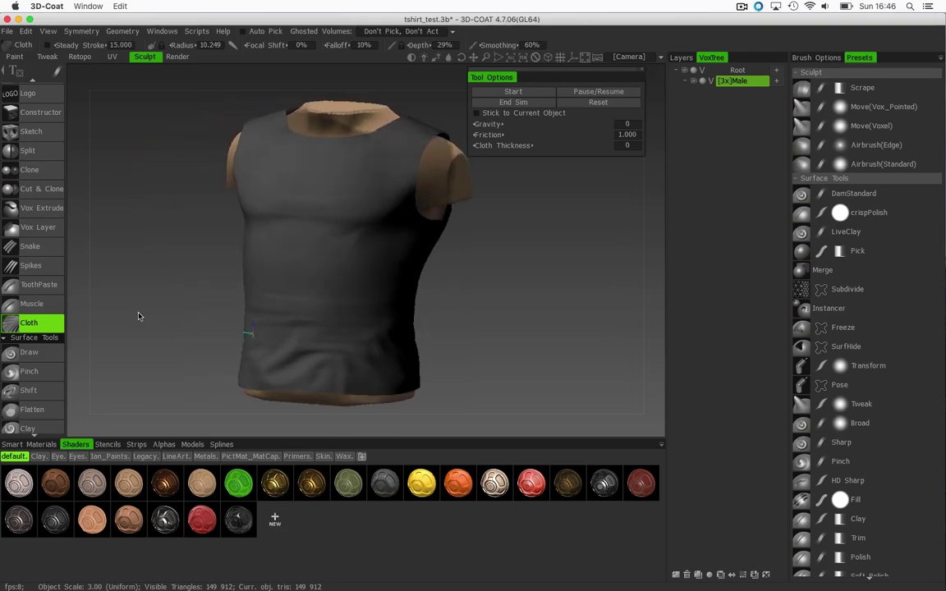
mouse_move(325, 232)
mouse_down()
mouse_move(306, 222)
mouse_move(310, 194)
mouse_move(312, 215)
mouse_move(376, 258)
mouse_move(380, 304)
mouse_move(342, 230)
mouse_move(332, 179)
mouse_move(324, 209)
mouse_move(287, 224)
mouse_move(281, 184)
mouse_move(289, 206)
mouse_move(374, 186)
mouse_move(371, 211)
mouse_move(270, 173)
mouse_move(293, 197)
mouse_up()
click(526, 104)
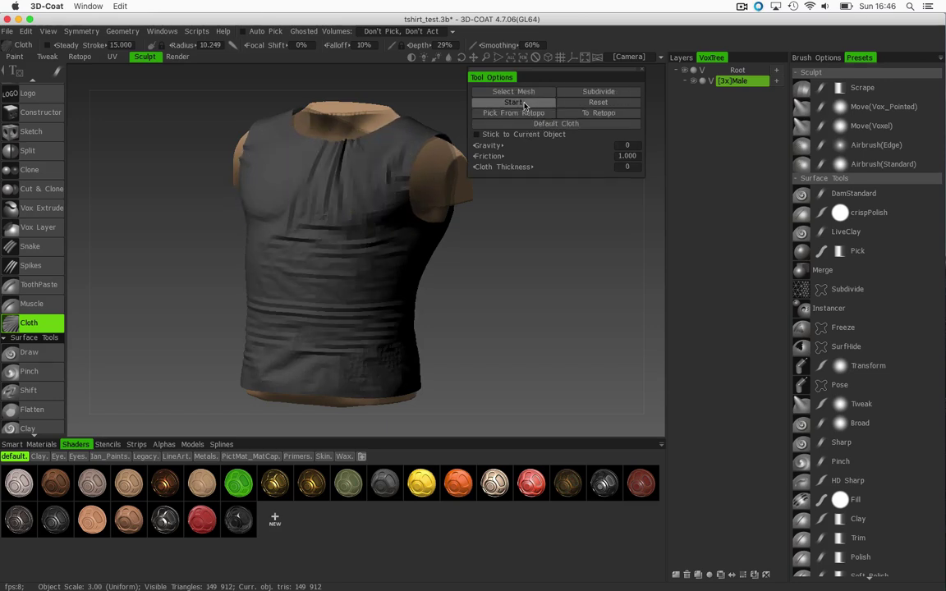
Simulate the cloth again, pulling diagonal folds into the shirt's lower and middle back, and end the simulation.
drag(192, 254, 533, 246)
drag(386, 234, 450, 220)
click(513, 101)
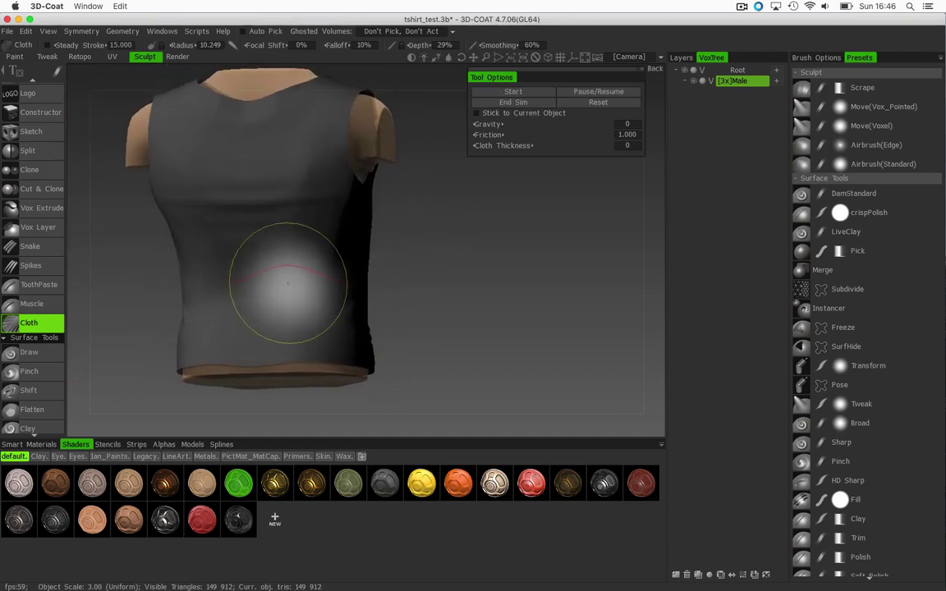
mouse_move(254, 291)
mouse_down()
mouse_move(265, 247)
mouse_move(295, 257)
mouse_move(299, 274)
mouse_move(215, 302)
mouse_move(254, 245)
mouse_move(270, 152)
mouse_move(188, 171)
mouse_move(189, 254)
mouse_move(281, 289)
mouse_move(274, 278)
mouse_move(274, 302)
mouse_move(285, 288)
mouse_move(263, 238)
mouse_move(205, 188)
mouse_move(227, 170)
mouse_move(281, 170)
mouse_move(249, 200)
mouse_move(251, 300)
mouse_move(291, 316)
mouse_up()
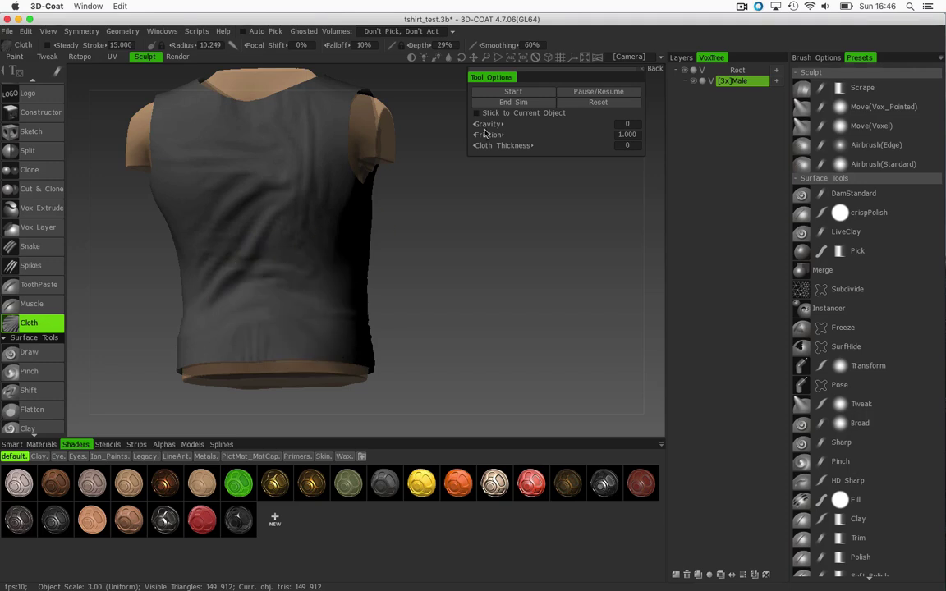
click(506, 105)
Run another simulation and pull wrinkles down the shirt's front from the chest to the waist, ending the simulation.
drag(461, 270, 340, 231)
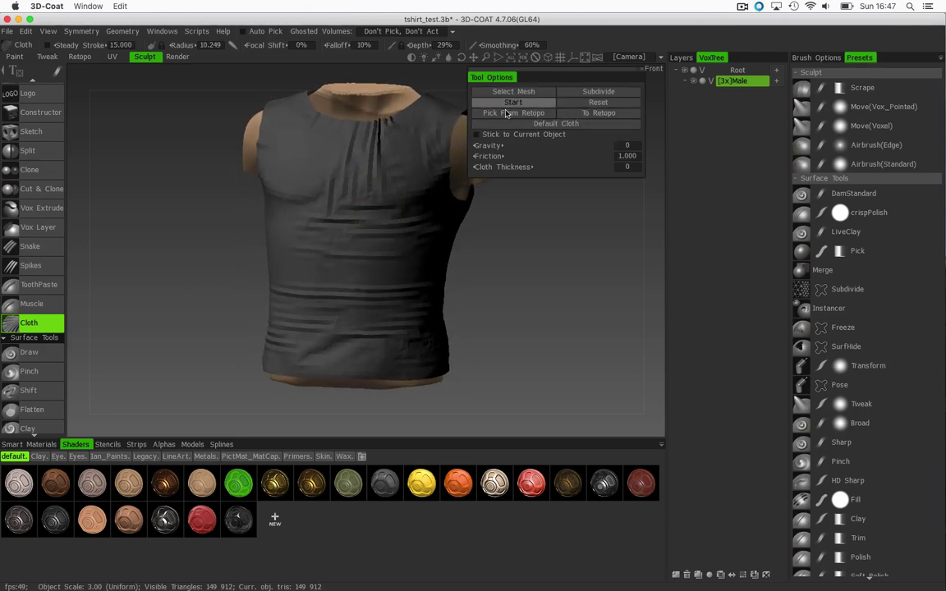
drag(437, 175, 496, 235)
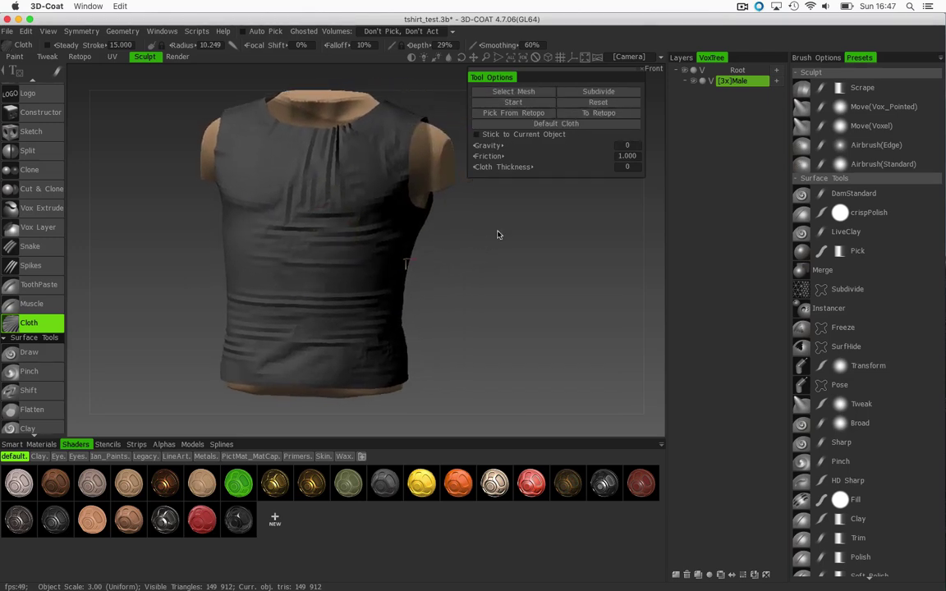
click(498, 104)
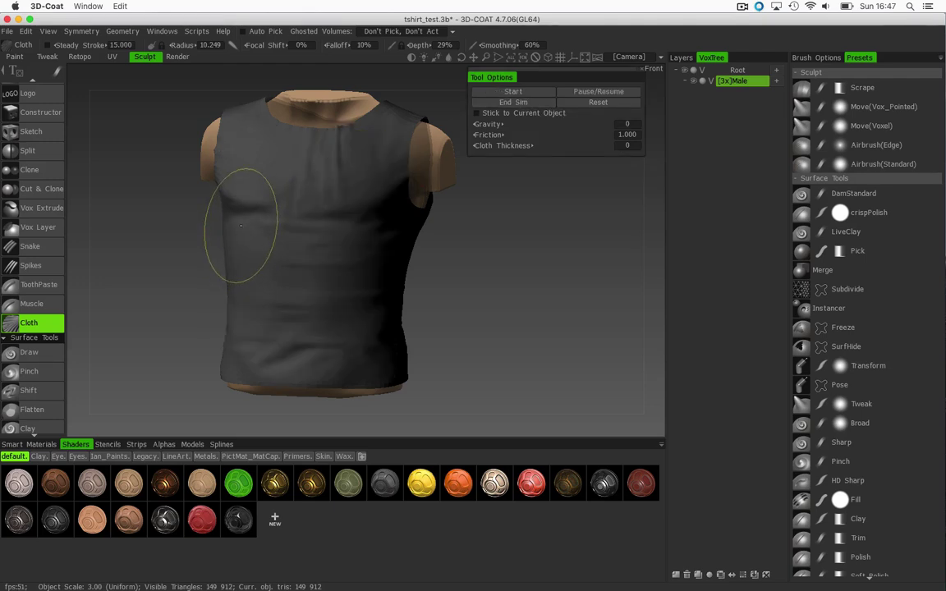
mouse_move(254, 188)
mouse_down()
mouse_move(240, 196)
mouse_move(268, 263)
mouse_move(259, 311)
mouse_move(321, 337)
mouse_move(296, 285)
mouse_move(262, 280)
mouse_move(288, 308)
mouse_up()
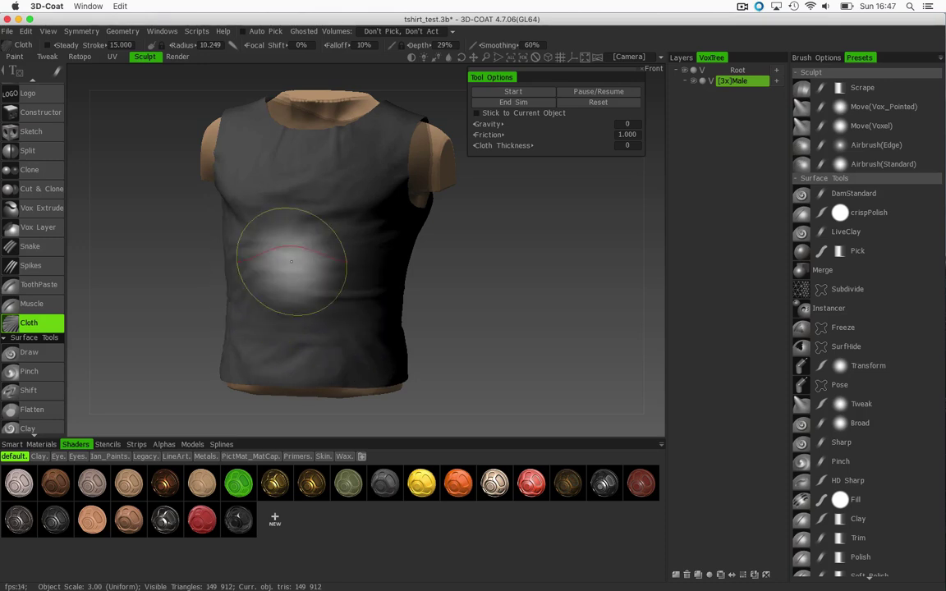
click(513, 102)
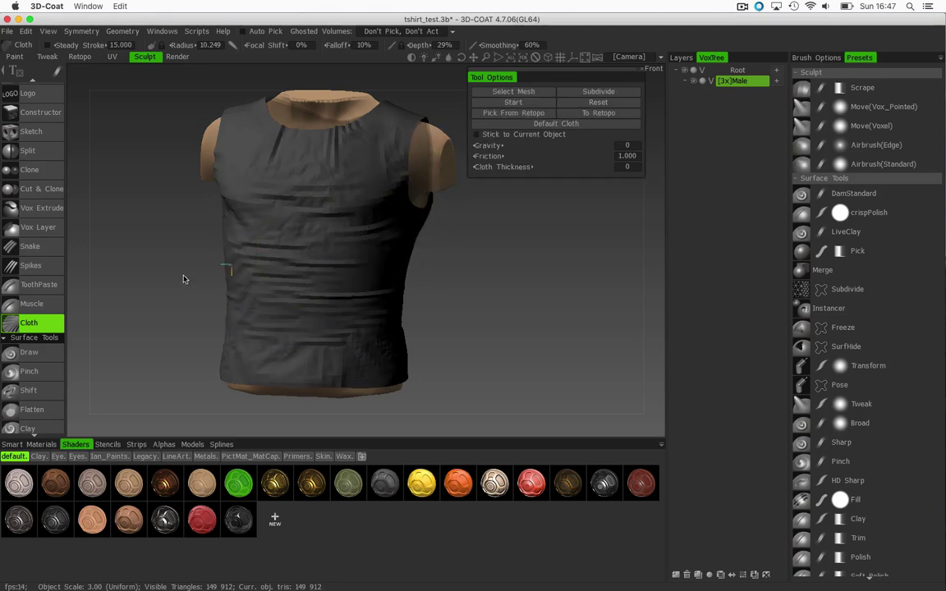
Subdivide the wrinkled shirt cloth once more and start the simulation on the denser mesh.
drag(183, 279, 315, 229)
mouse_move(427, 189)
mouse_down()
mouse_move(363, 225)
mouse_move(507, 247)
mouse_move(220, 254)
mouse_move(232, 244)
mouse_up()
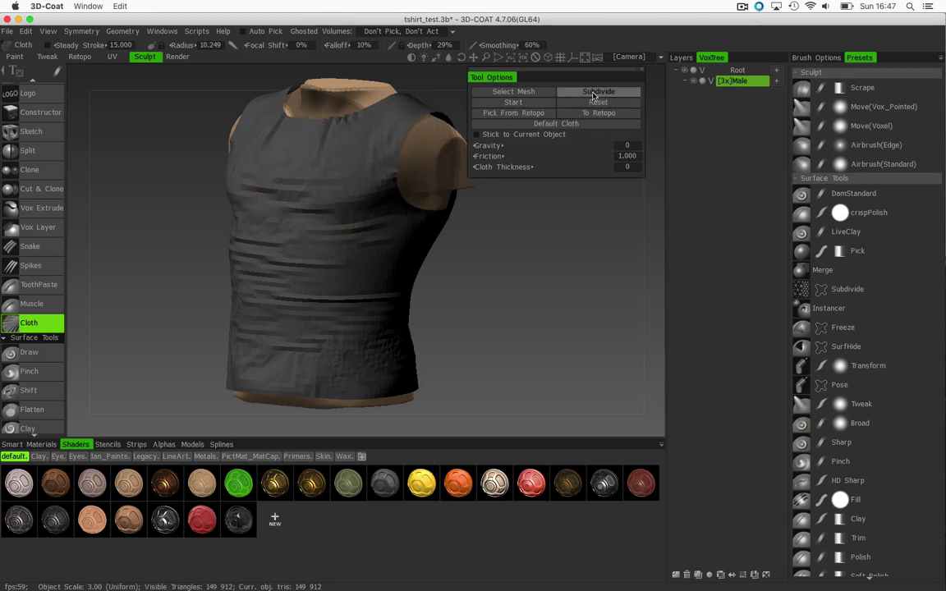
mouse_move(171, 268)
mouse_down()
mouse_move(156, 277)
mouse_move(285, 283)
mouse_move(154, 278)
mouse_move(186, 276)
mouse_up()
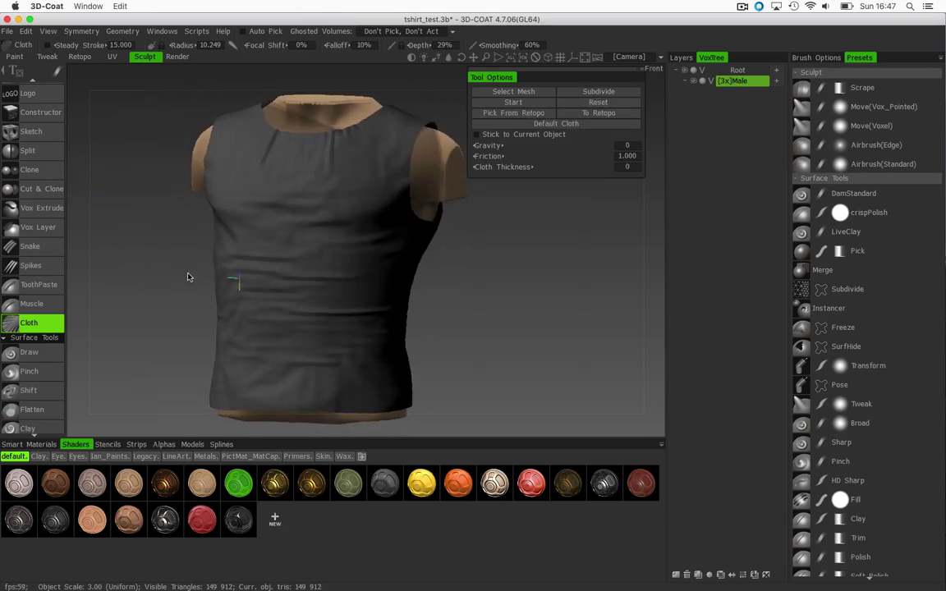
click(518, 103)
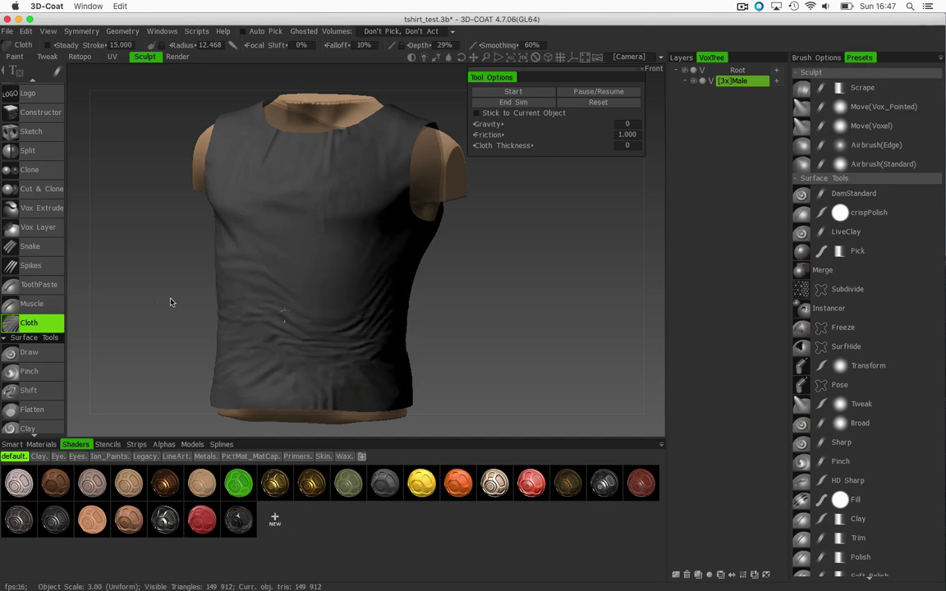
Work fine wrinkles into the simulating cloth across the shirt's belly and sides, and end the simulation.
drag(171, 302, 111, 299)
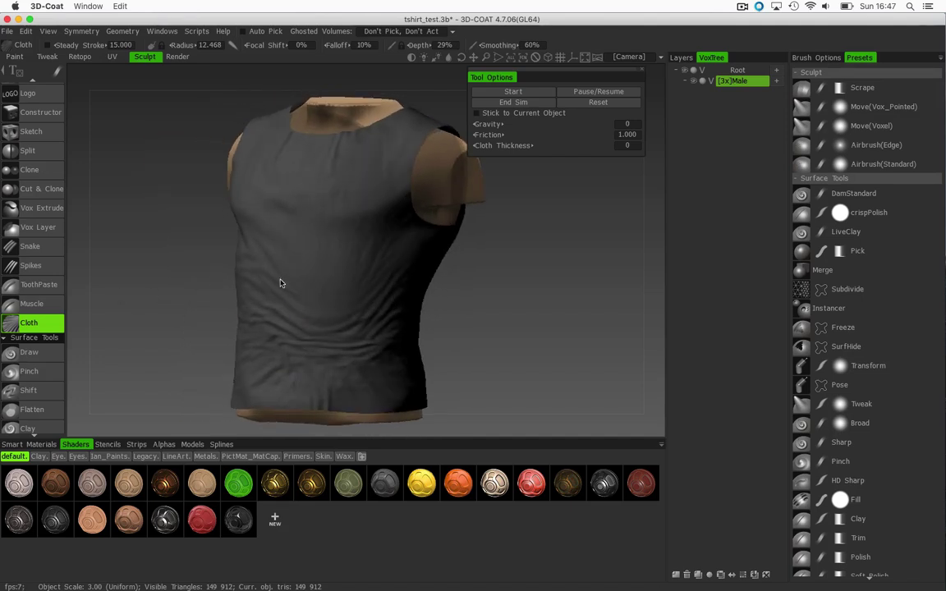
mouse_move(280, 283)
mouse_down()
mouse_move(317, 291)
mouse_move(334, 282)
mouse_move(291, 308)
mouse_move(320, 299)
mouse_up()
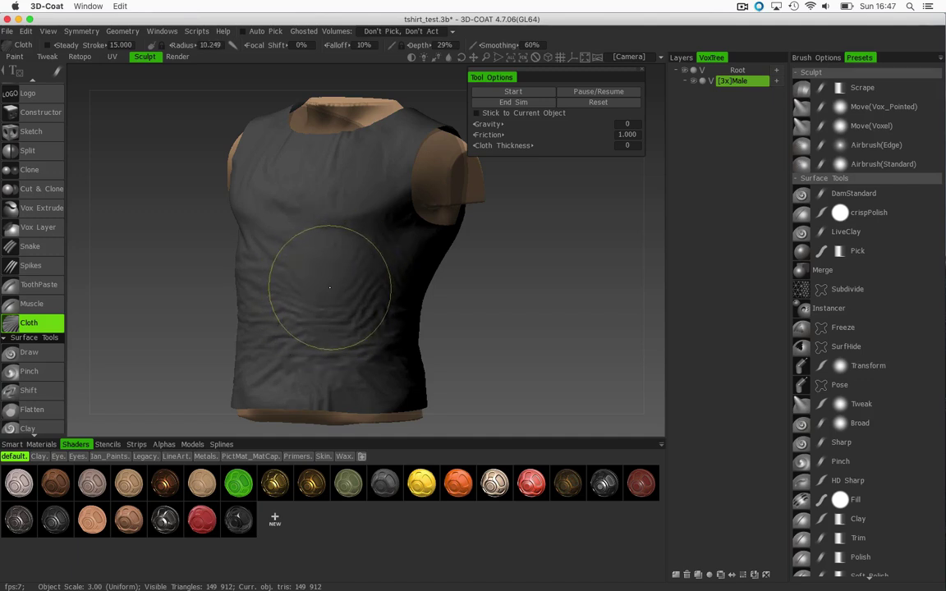
drag(329, 285, 291, 287)
mouse_move(158, 292)
mouse_down()
mouse_move(238, 300)
mouse_move(257, 290)
mouse_move(129, 292)
mouse_up()
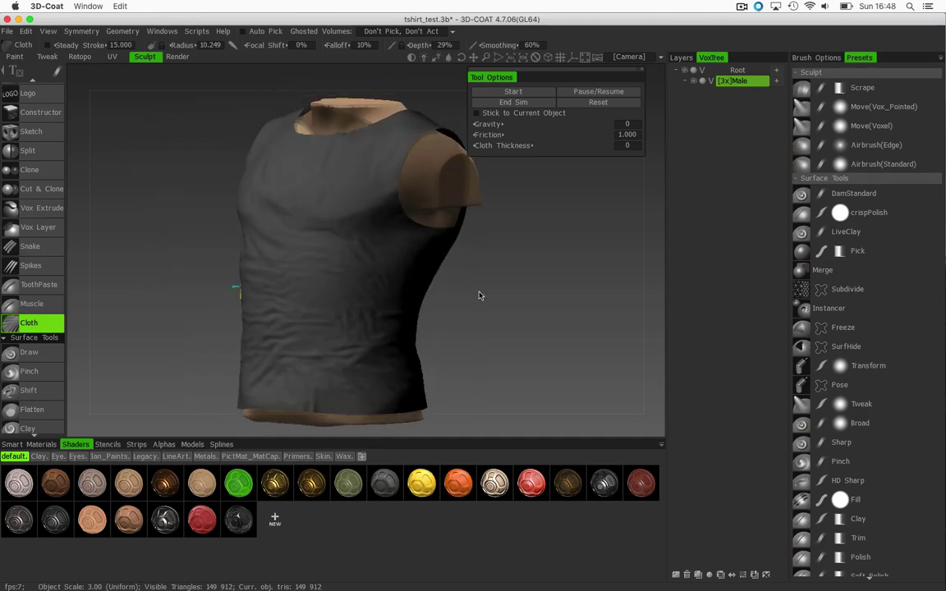
drag(446, 306, 207, 298)
mouse_move(338, 292)
mouse_down()
mouse_move(306, 221)
mouse_move(306, 296)
mouse_move(177, 295)
mouse_up()
drag(269, 312, 503, 304)
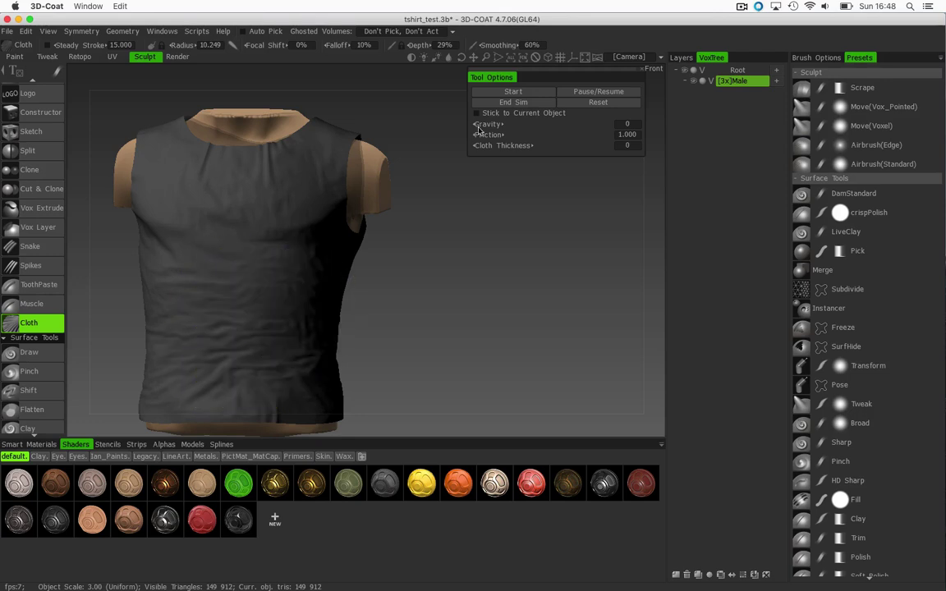
click(510, 102)
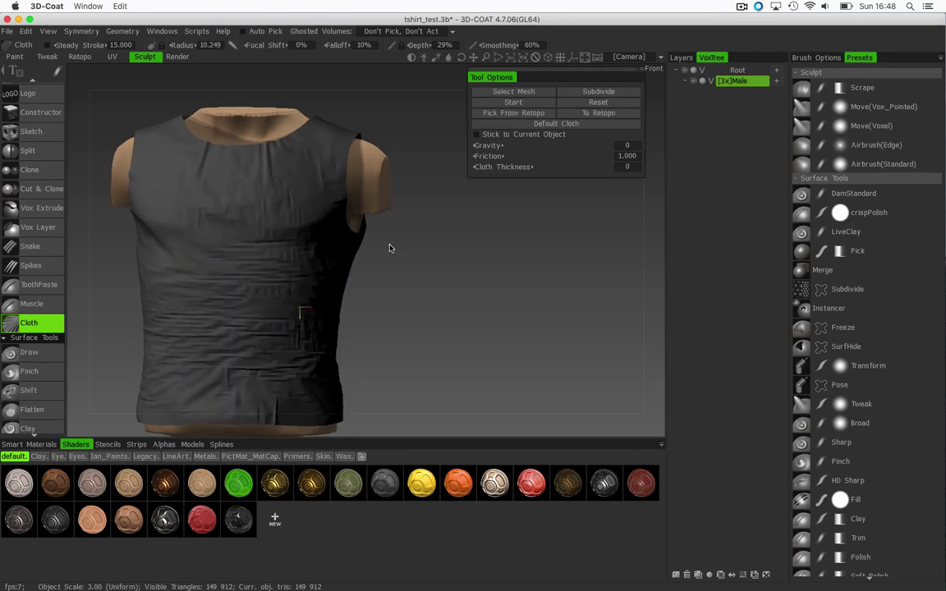
Send the simulated shirt cloth to retopo and switch to the Retopo room.
drag(390, 248, 427, 234)
drag(182, 282, 277, 275)
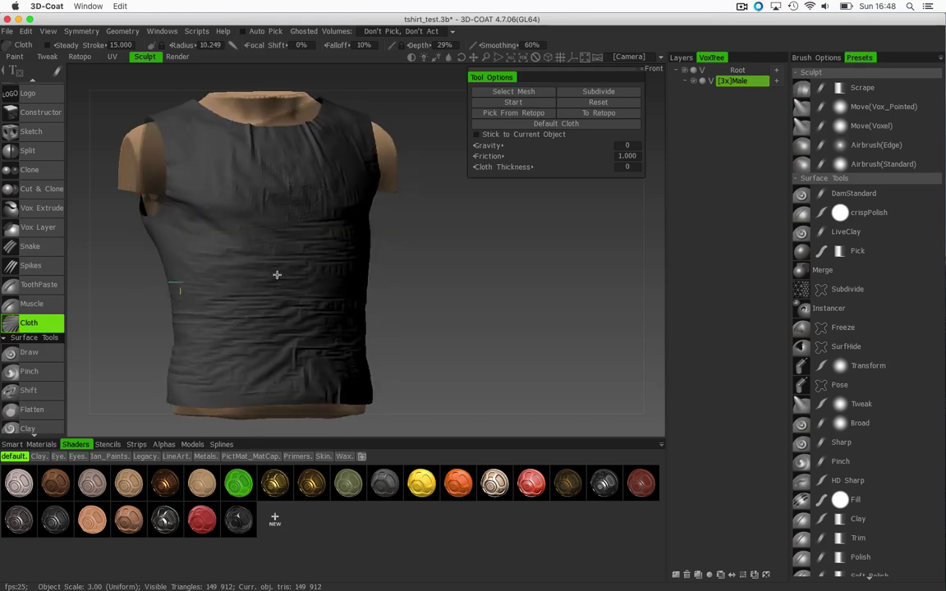
drag(180, 283, 131, 279)
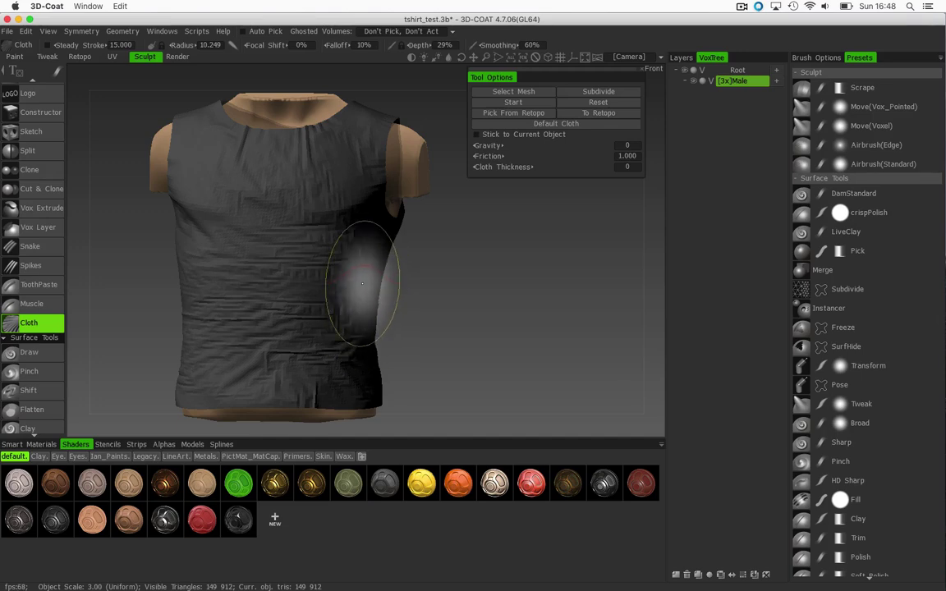
click(598, 114)
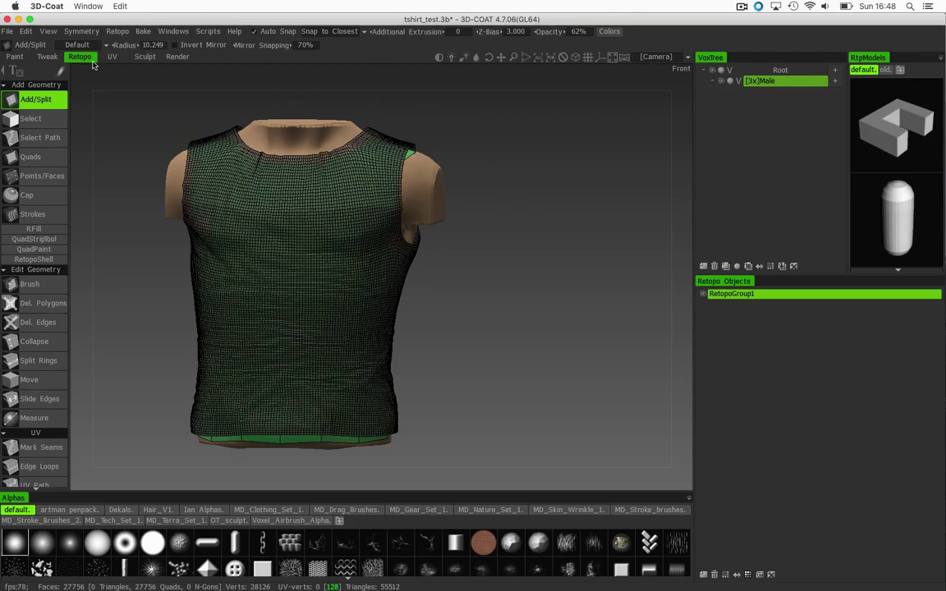
With the Select tool in Faces mode, select faces on the dense shirt's shoulder and extend the selection to the whole dense shirt mesh.
right_drag(457, 202, 523, 170)
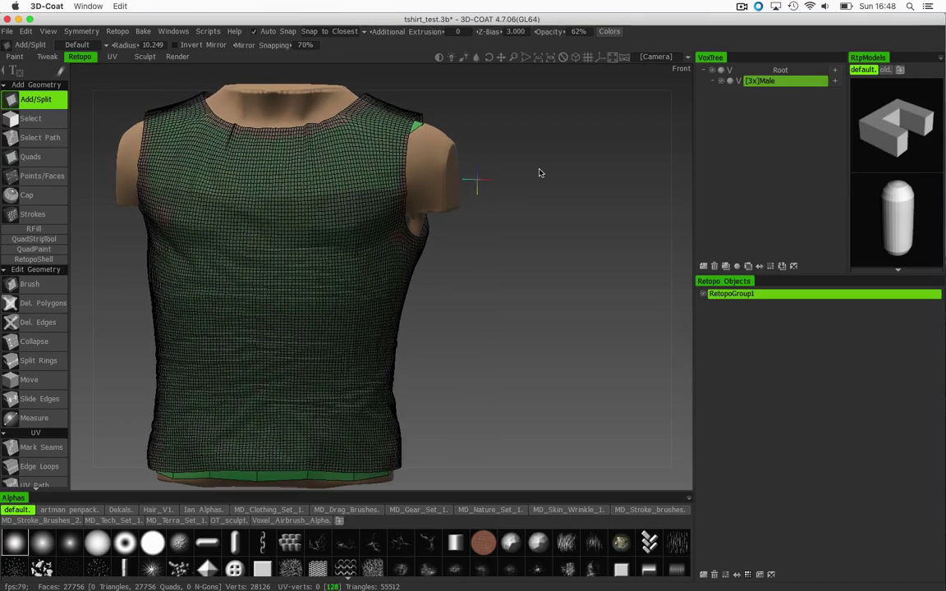
middle_drag(539, 171, 585, 198)
drag(585, 200, 437, 141)
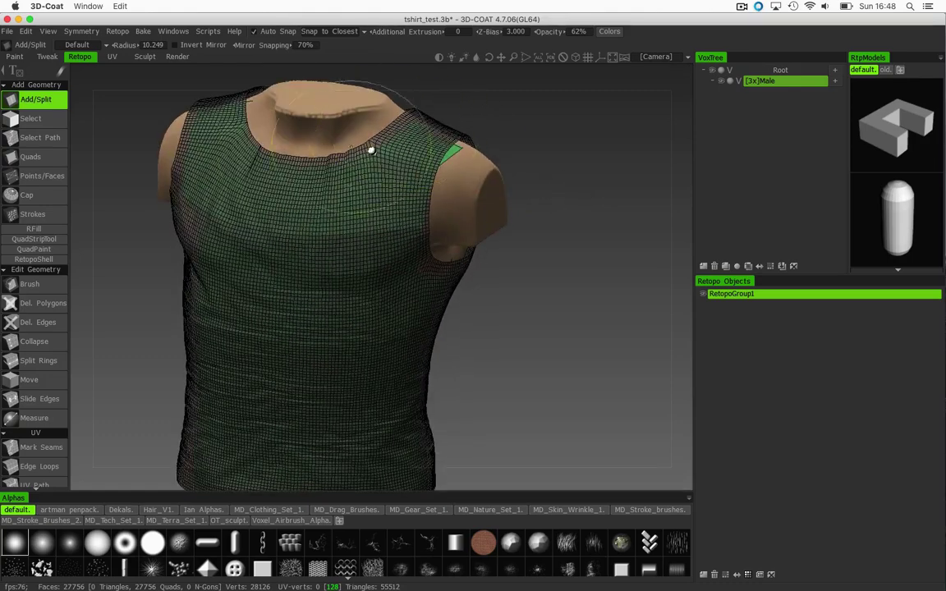
click(33, 119)
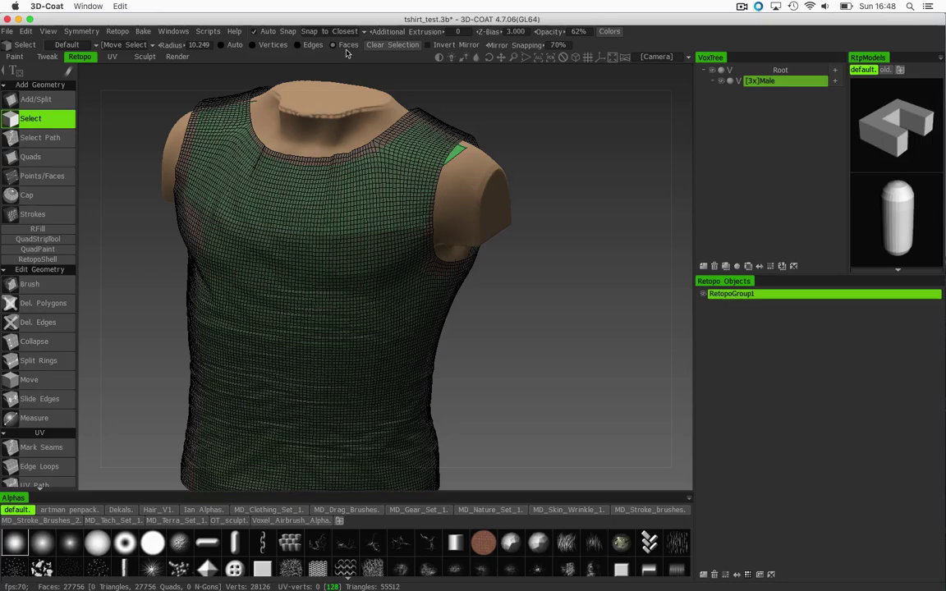
mouse_move(533, 132)
mouse_down()
mouse_move(490, 131)
mouse_move(518, 122)
mouse_move(473, 134)
mouse_move(436, 115)
mouse_move(417, 131)
mouse_up()
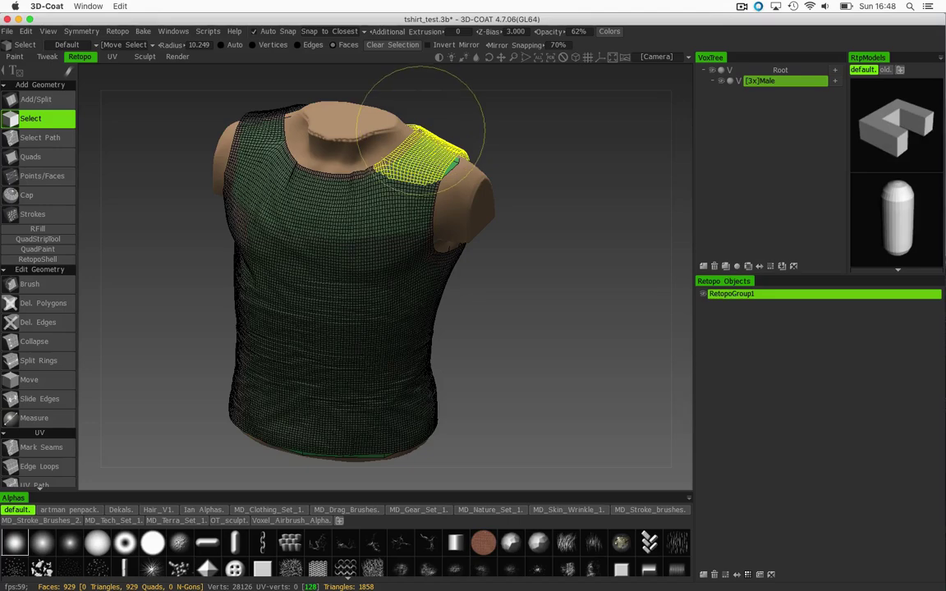
key(ctrl+a)
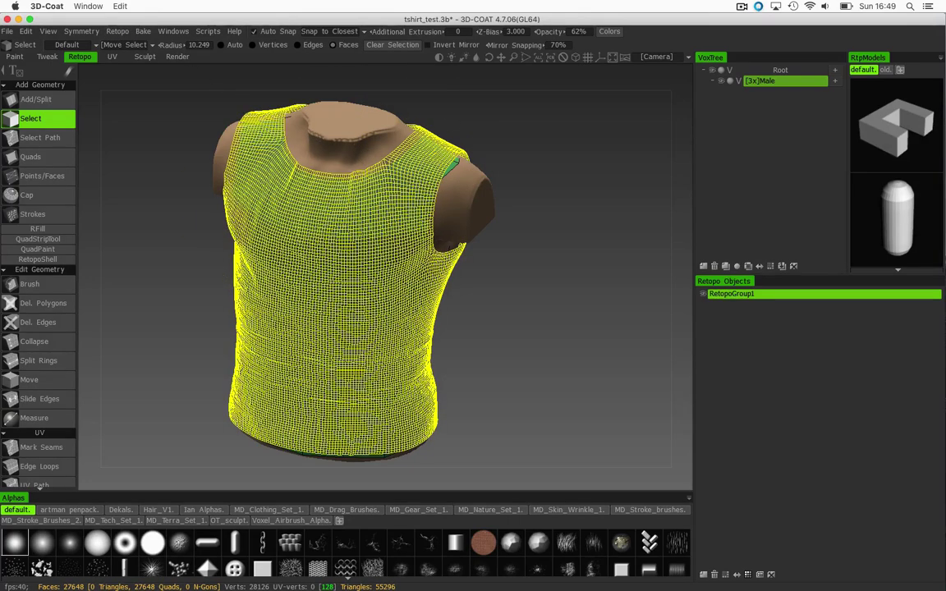
drag(466, 256, 287, 241)
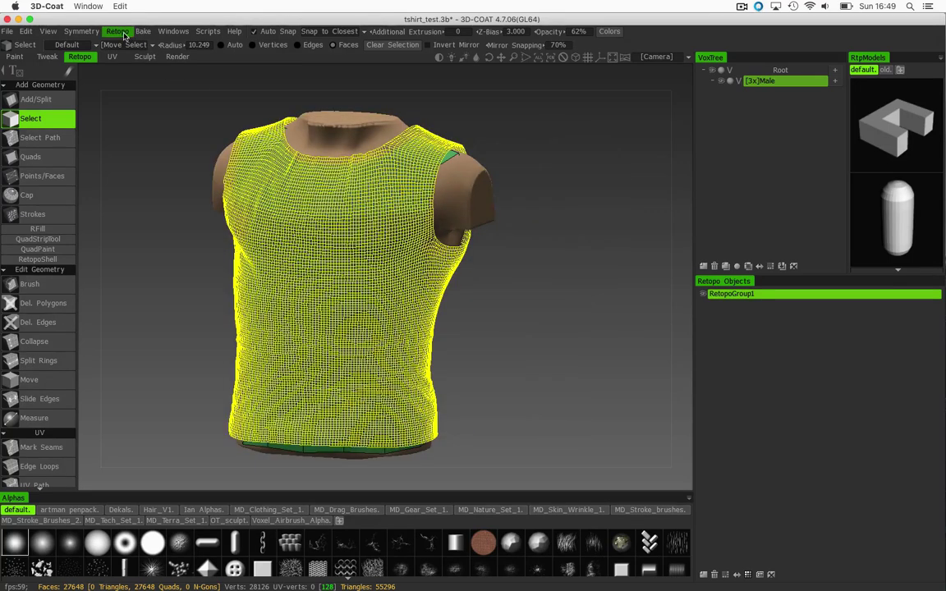
Export the retopo mesh in Obj format as tshirt_export.Obj to the 3DCoat_tutorials folder, replacing the existing file.
click(124, 35)
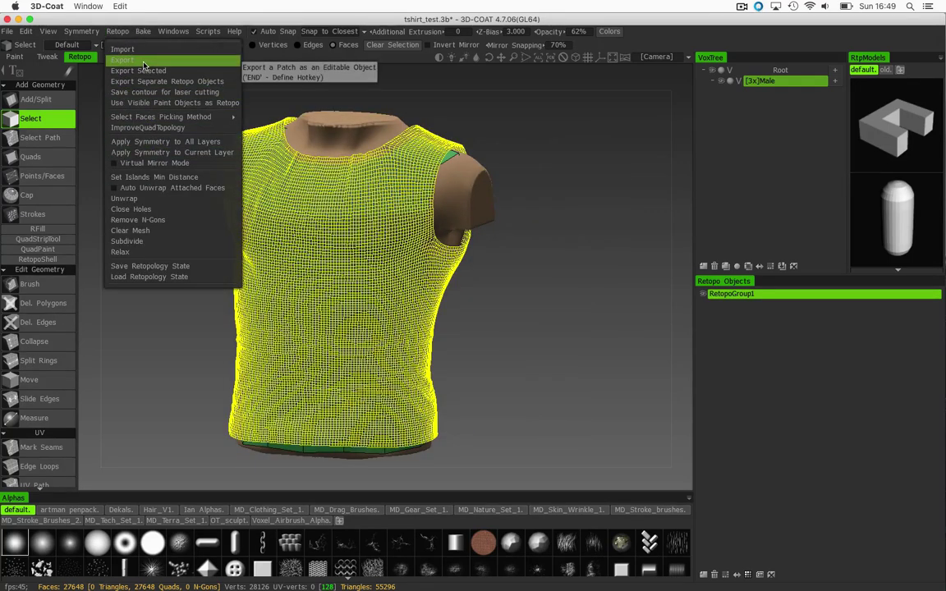
click(135, 61)
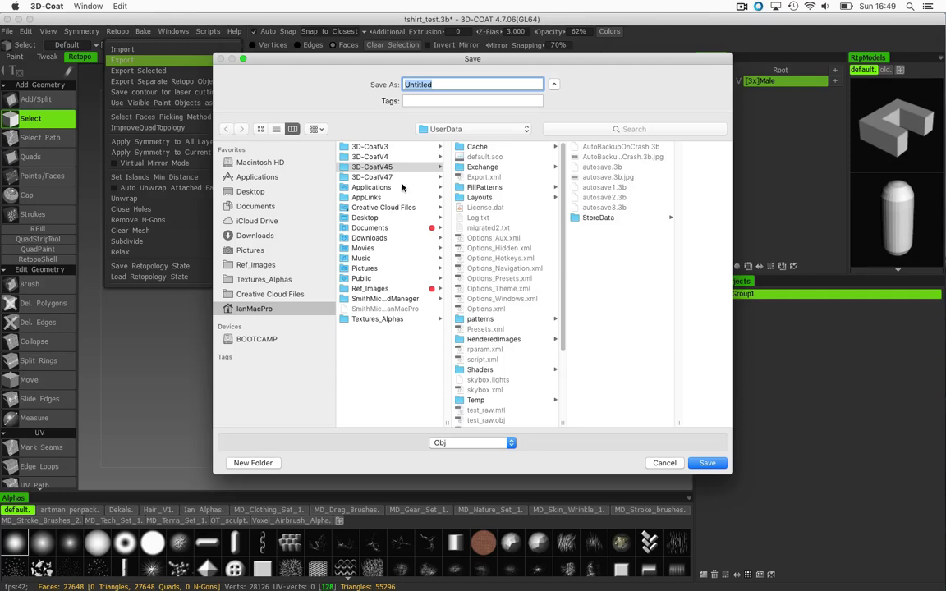
click(415, 129)
click(398, 191)
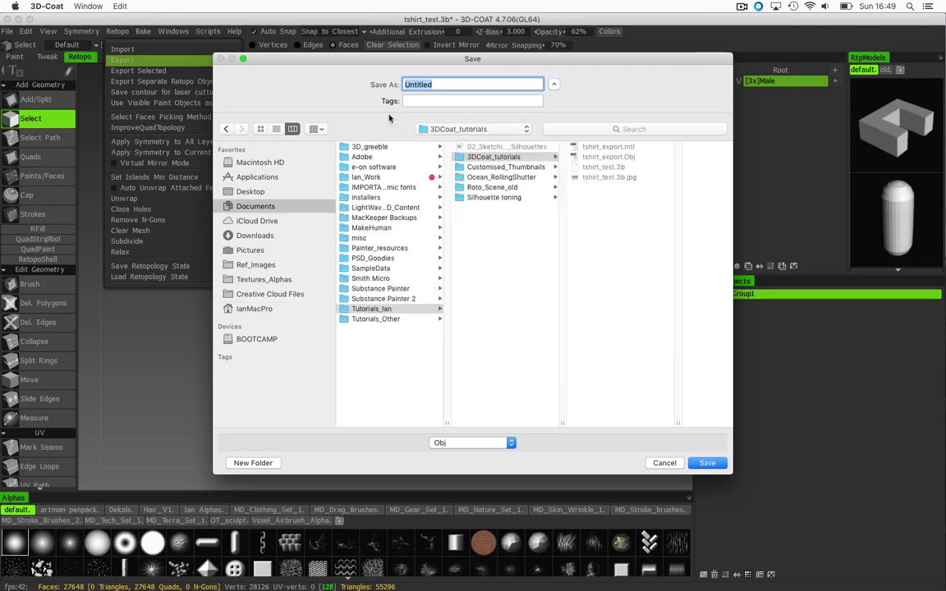
click(597, 158)
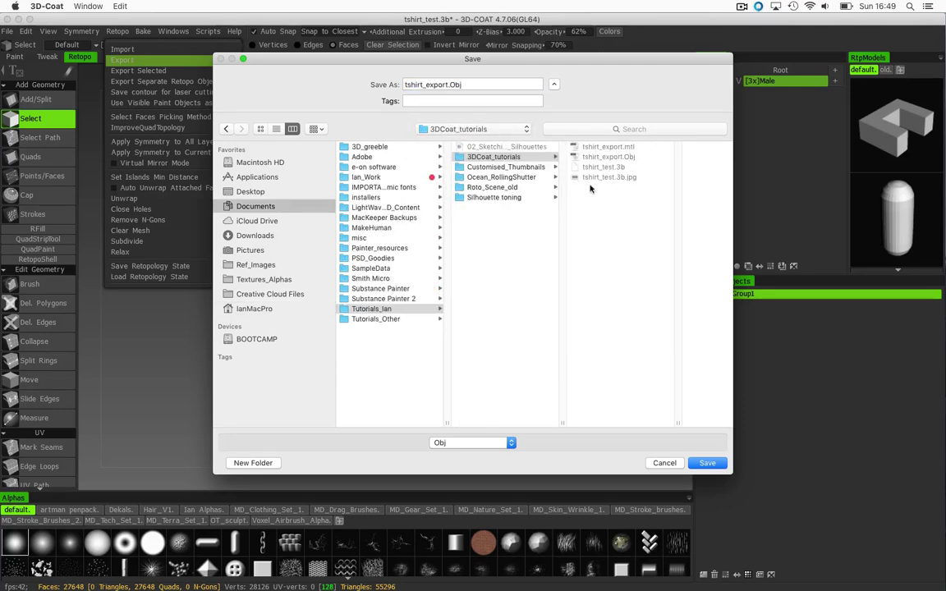
click(705, 463)
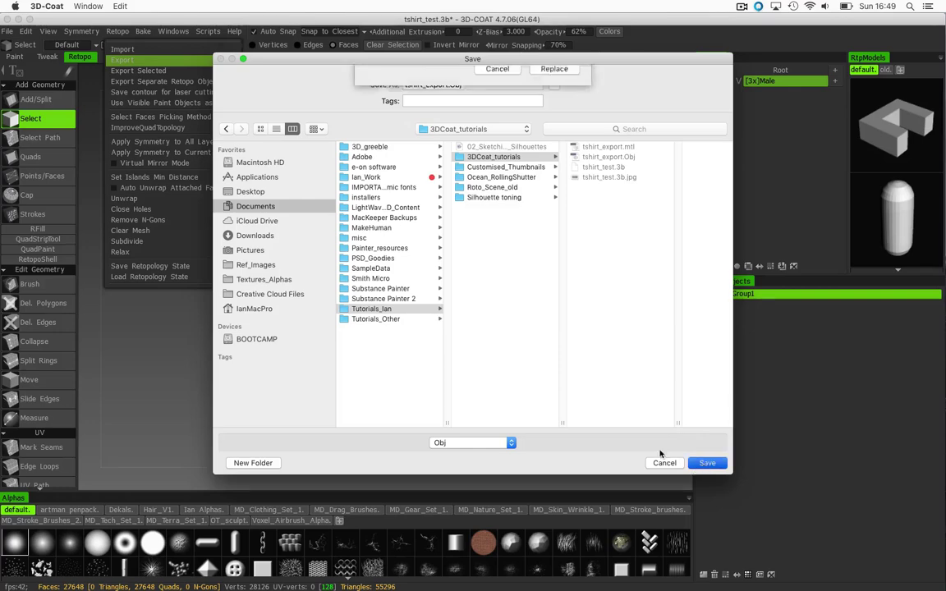
click(522, 131)
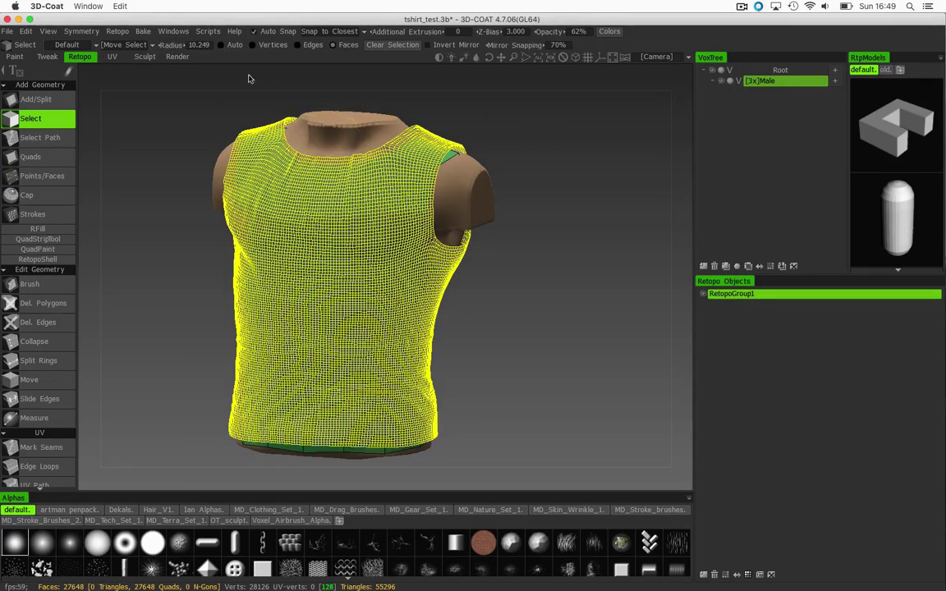
Return to the Sculpt room and switch from the Cloth tool to the Grow tool to work on the bare torso.
click(144, 56)
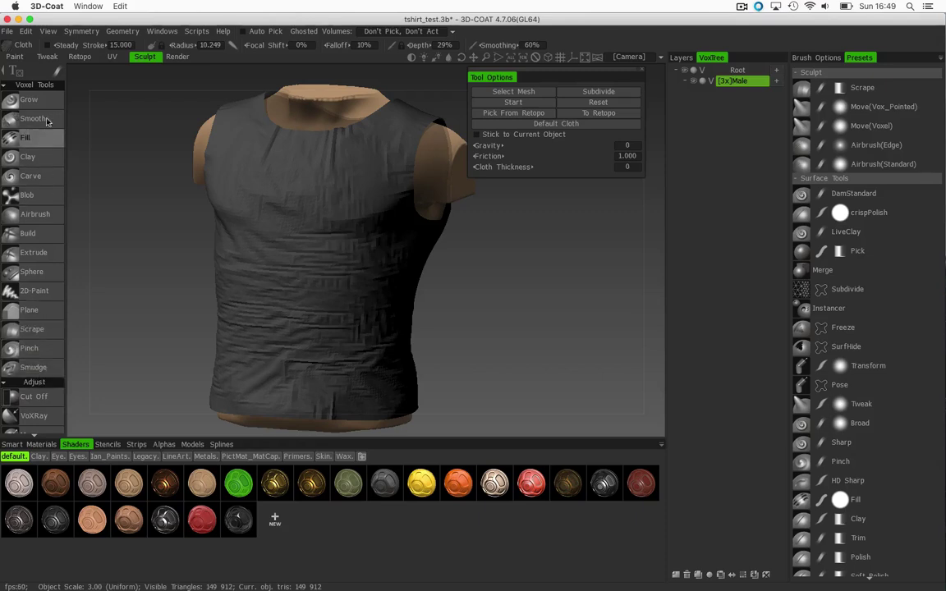
click(29, 100)
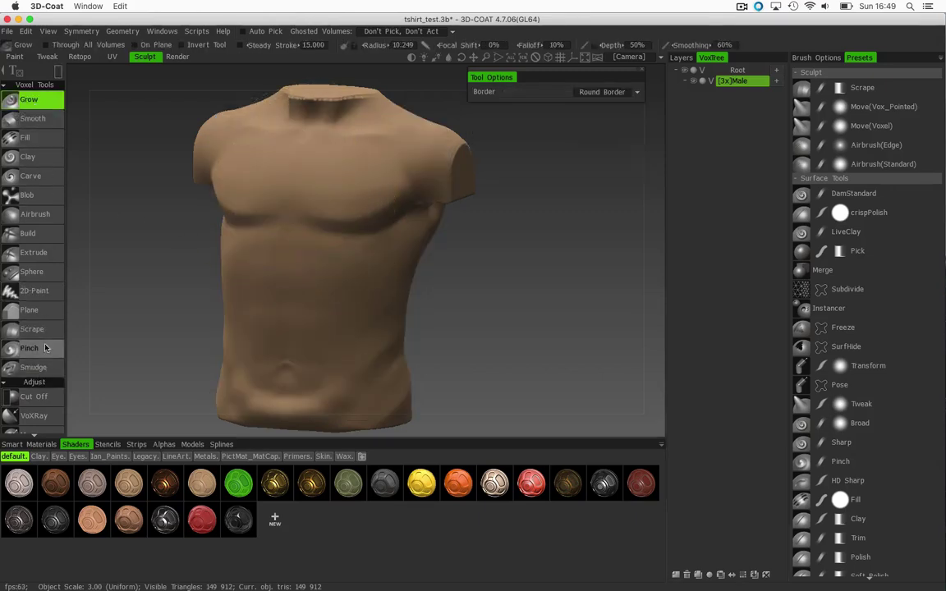
alt+right_drag(437, 217, 461, 223)
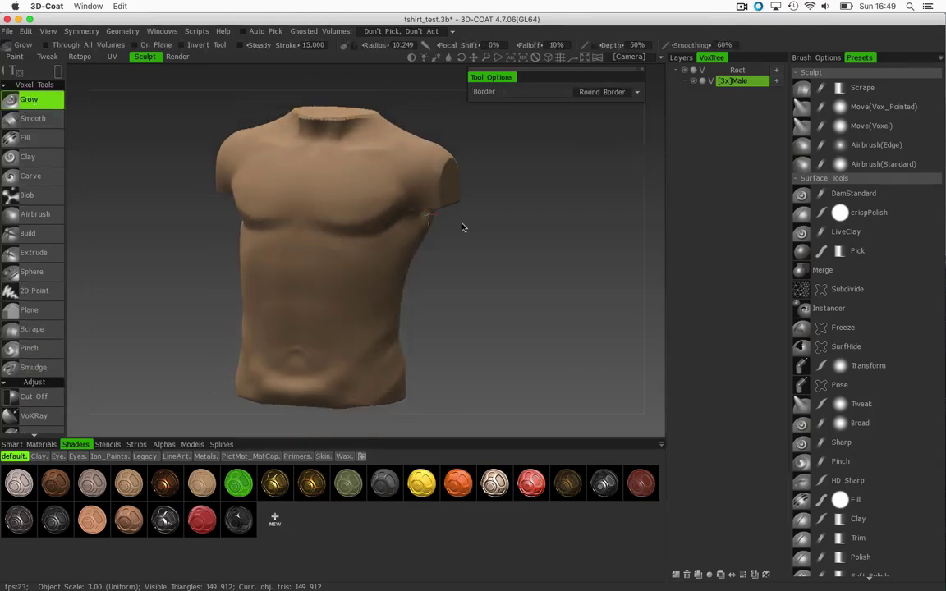
alt+middle_drag(461, 223, 444, 209)
drag(184, 249, 226, 238)
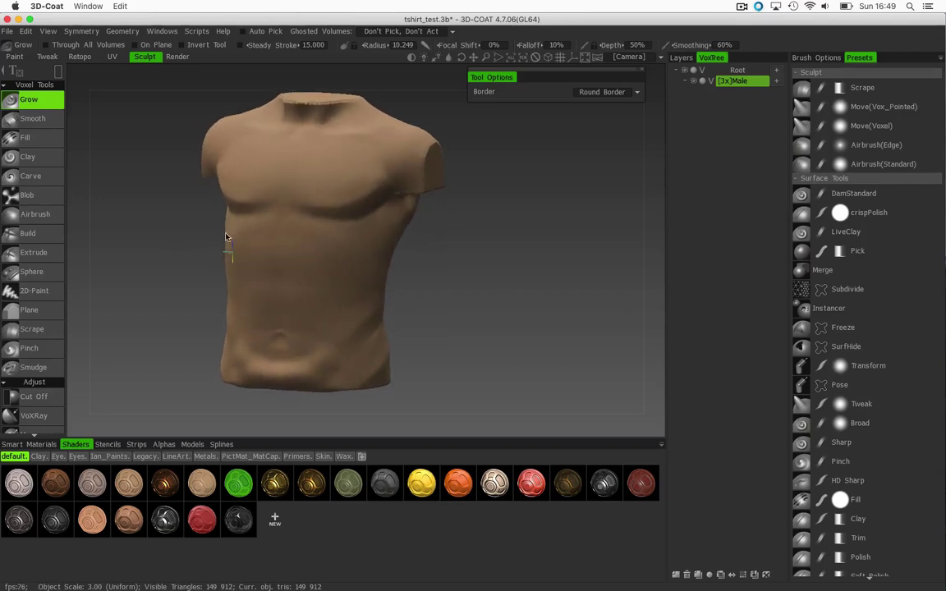
Add a new empty volume below the Male volume and increase its resolution to 4x.
click(676, 576)
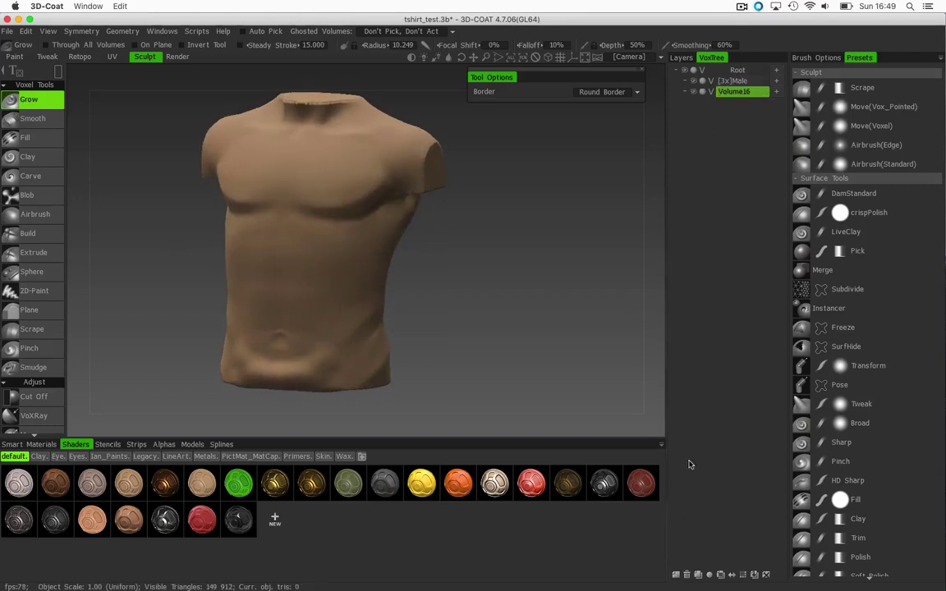
click(743, 576)
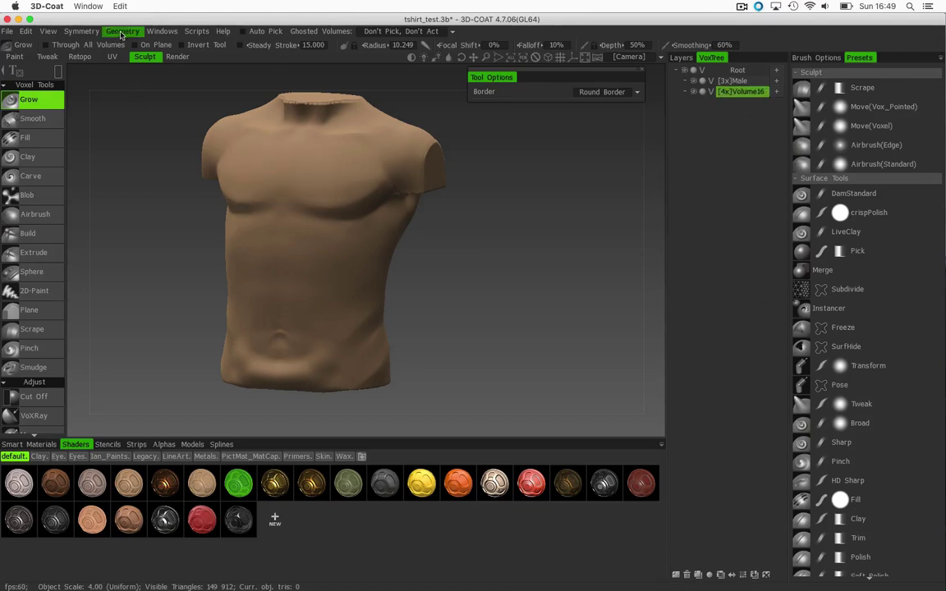
click(123, 33)
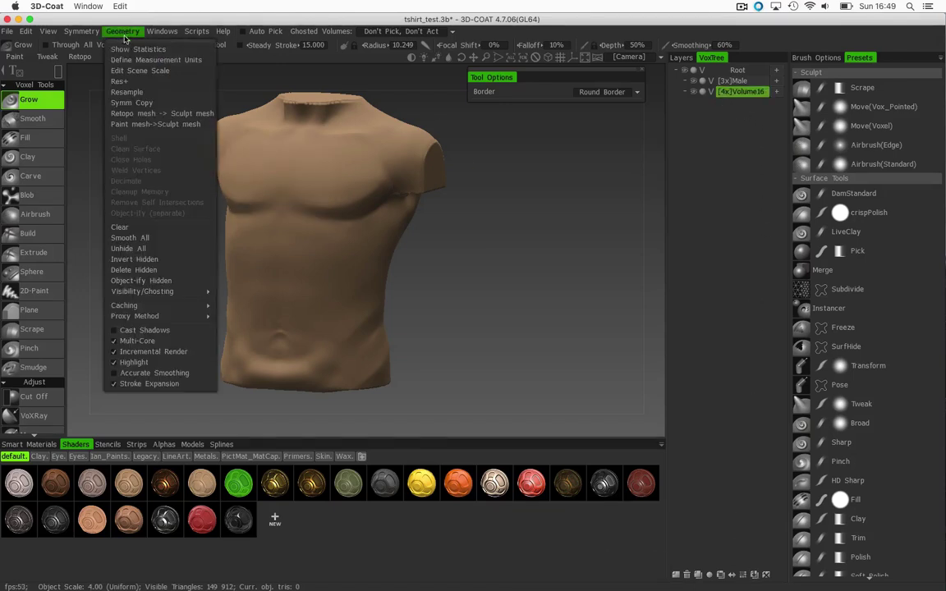
click(472, 274)
Load the shirt mesh with the Import tool and inspect its placement on the torso from front and back.
key(space)
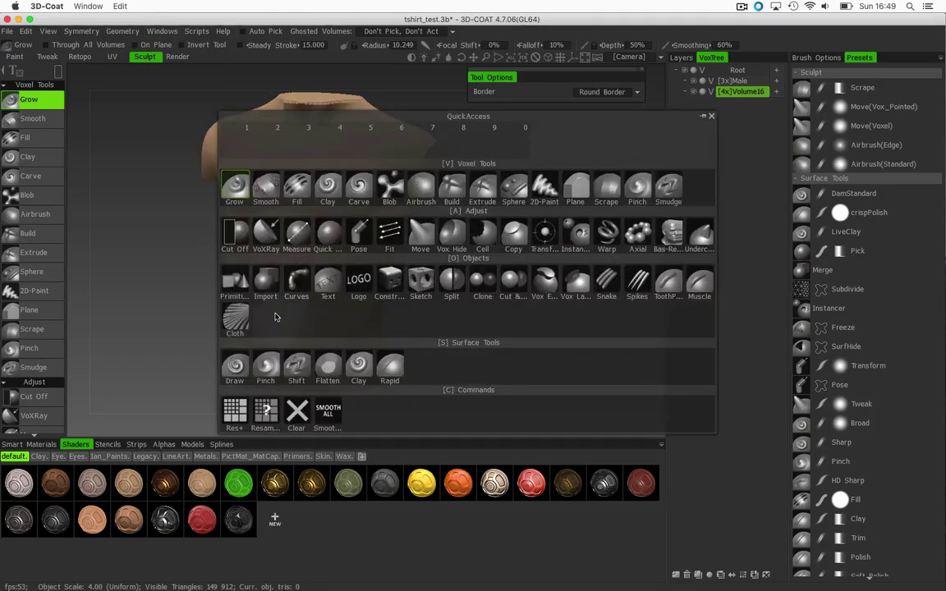
click(266, 282)
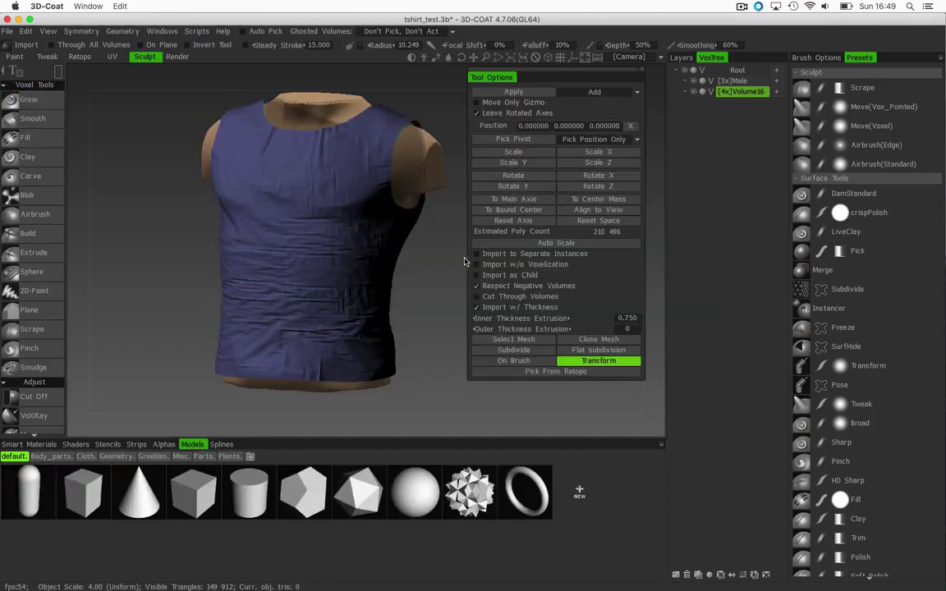
drag(156, 278, 268, 249)
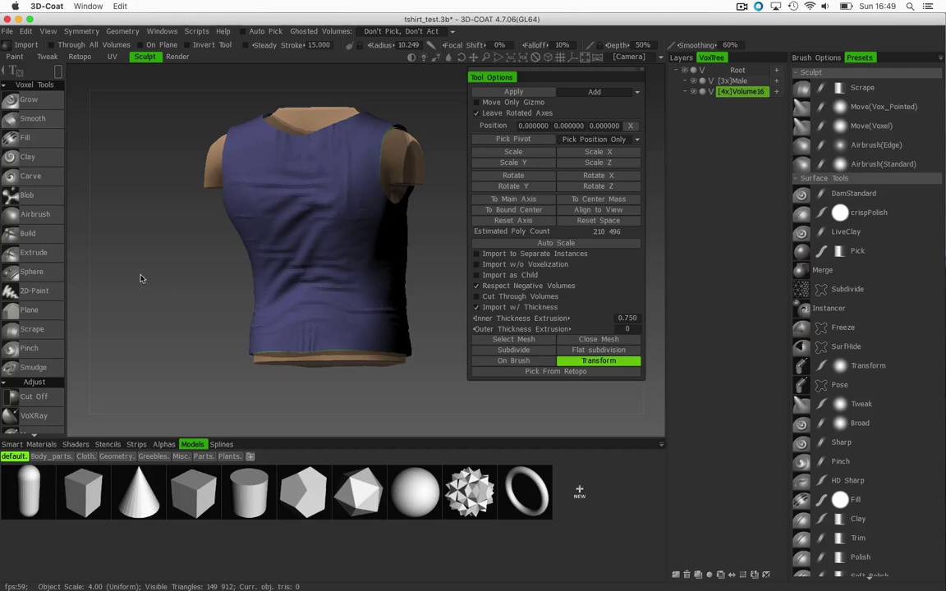
drag(155, 294, 313, 270)
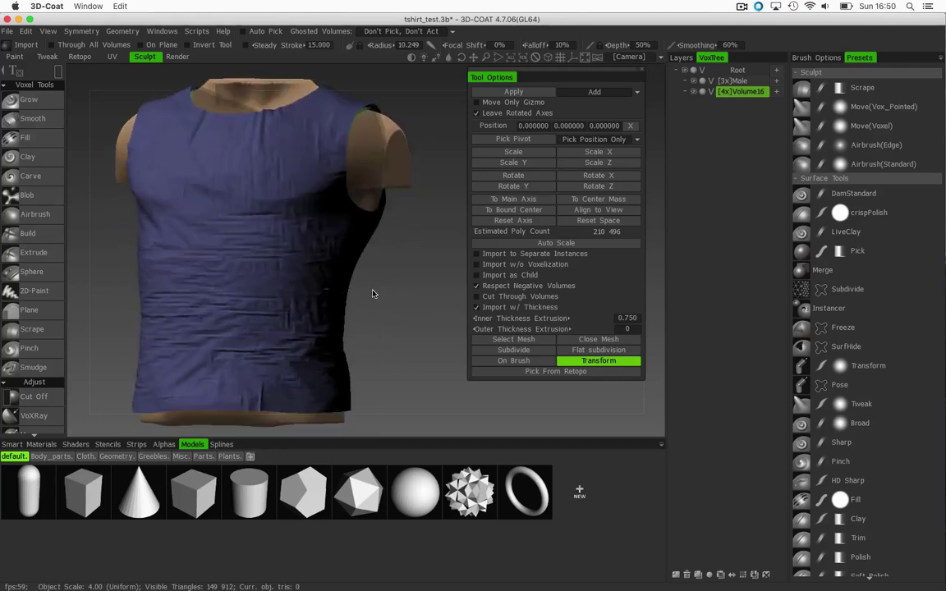
drag(374, 293, 414, 261)
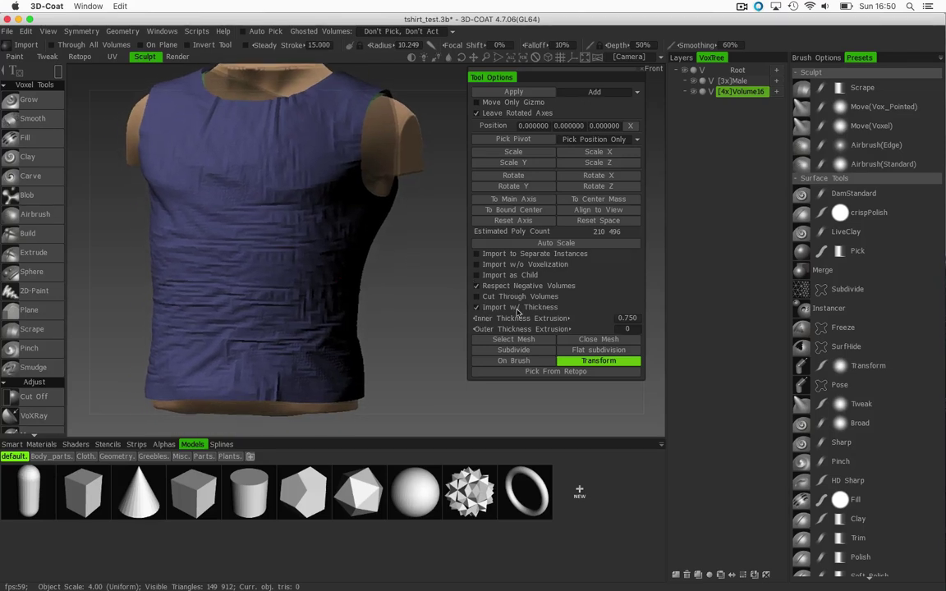
drag(406, 291, 211, 284)
Set the imported shirt's Inner Thickness Extrusion to 0.850, checking the fit around the armhole.
right_drag(142, 201, 136, 131)
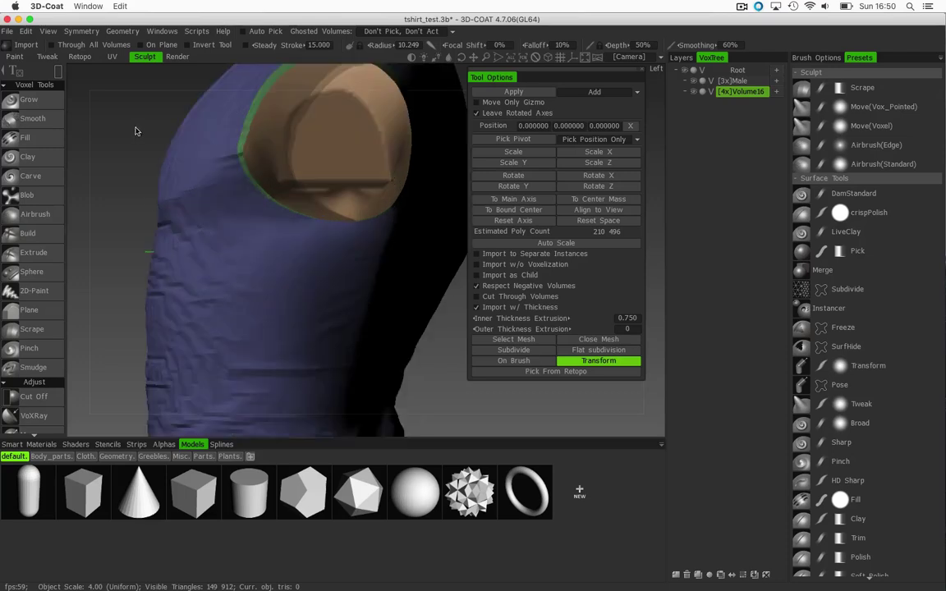
middle_drag(135, 130, 173, 249)
drag(174, 249, 184, 190)
right_drag(184, 190, 215, 182)
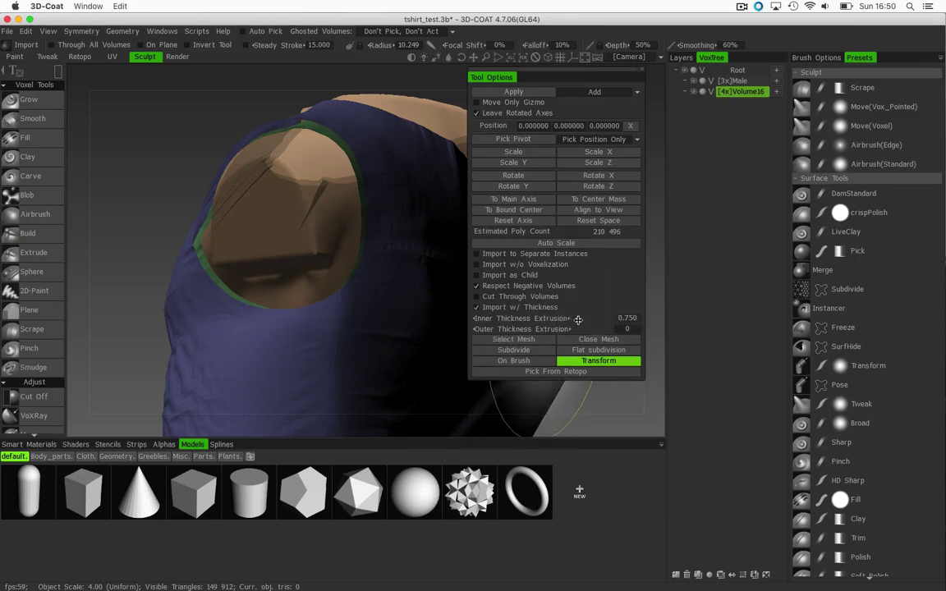
drag(581, 321, 577, 330)
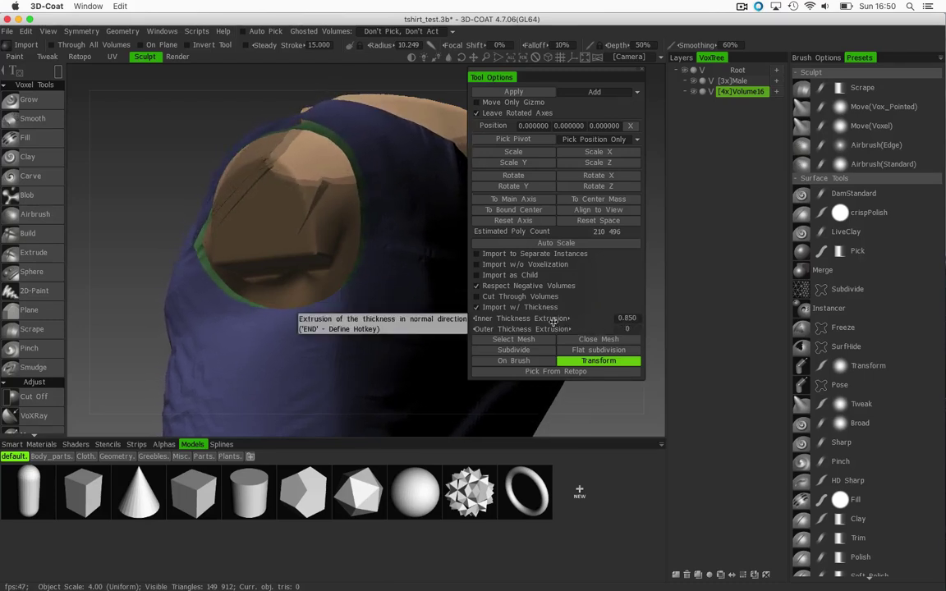
Apply the shirt import with thickness to the new volume, choosing to keep the object's initial scale and position.
drag(141, 158, 374, 137)
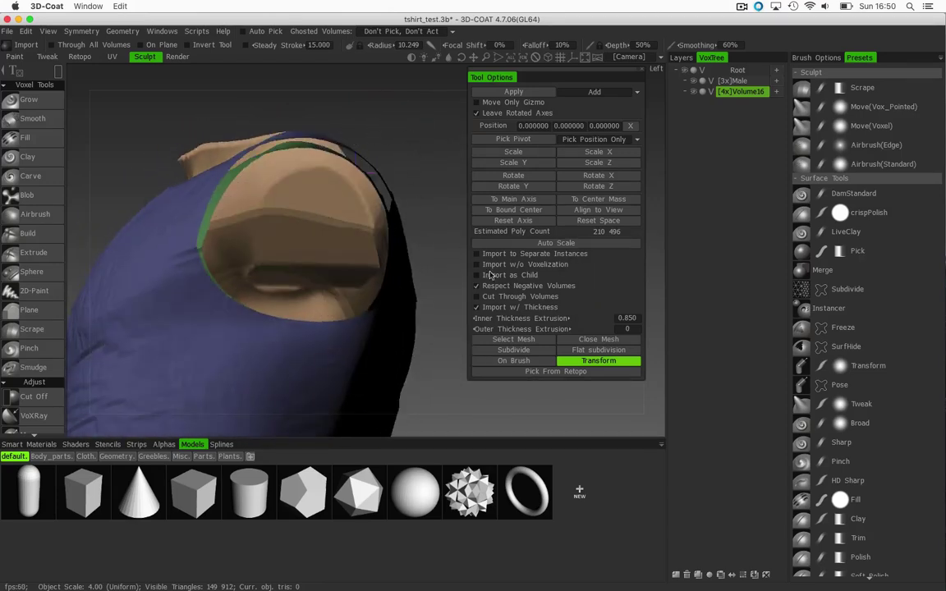
drag(490, 276, 485, 275)
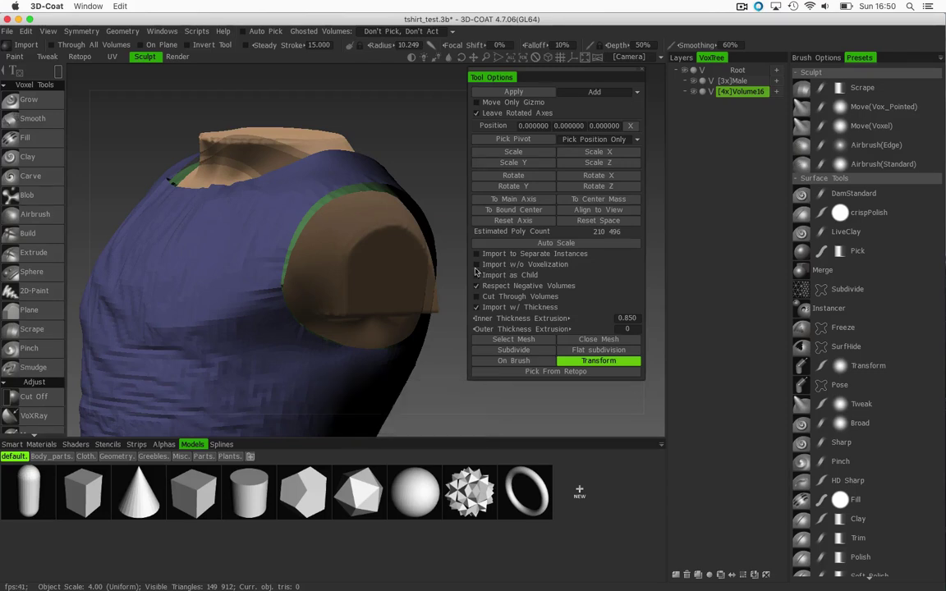
drag(429, 156, 406, 127)
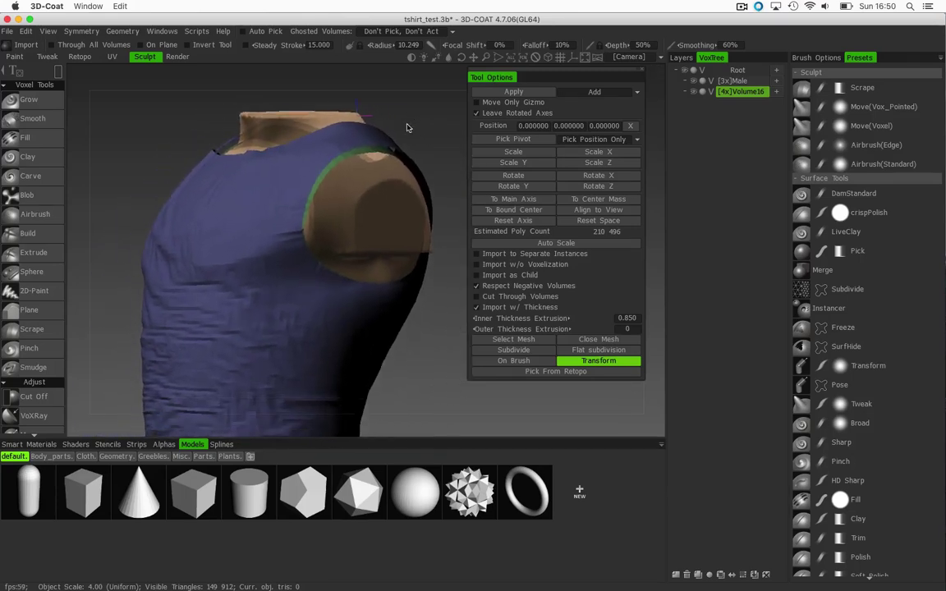
click(518, 93)
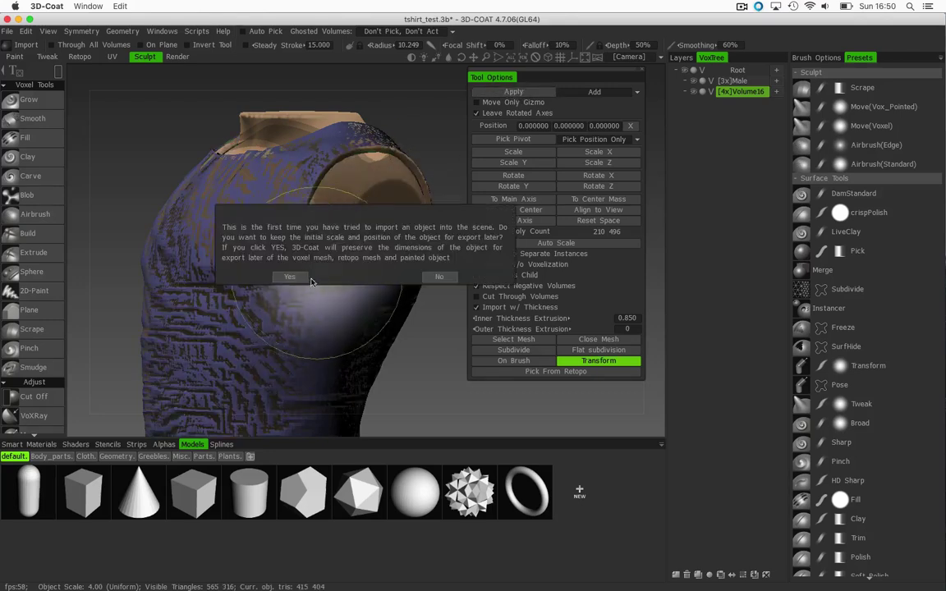
click(295, 278)
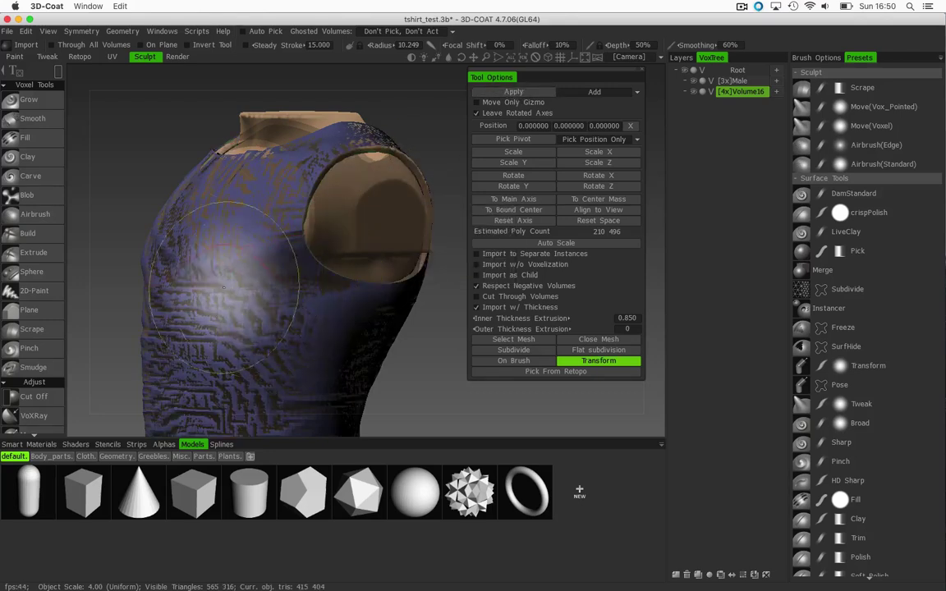
Leave the import for the Grow tool and toggle the shirt volume's visibility to compare it with the torso beneath.
click(30, 99)
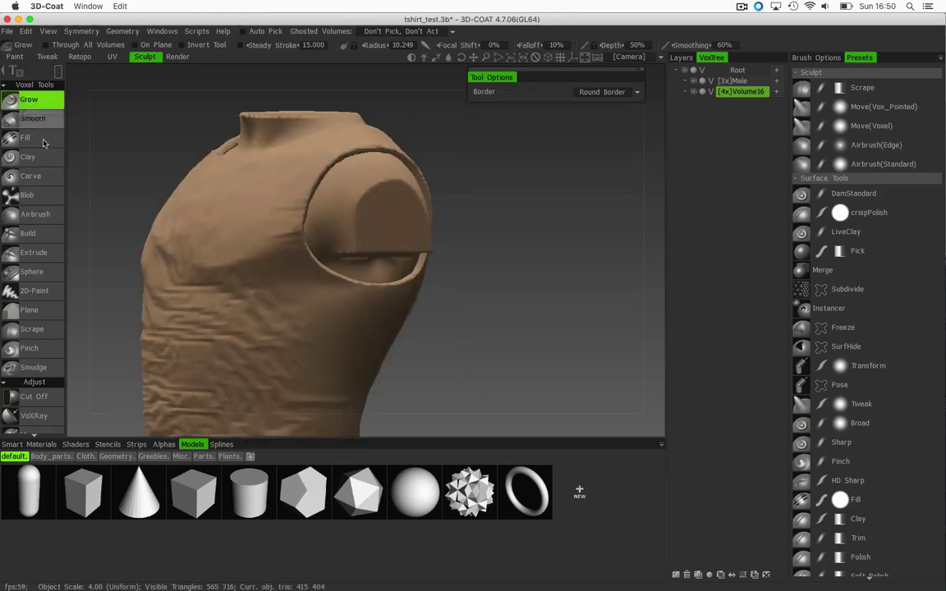
drag(511, 225, 572, 196)
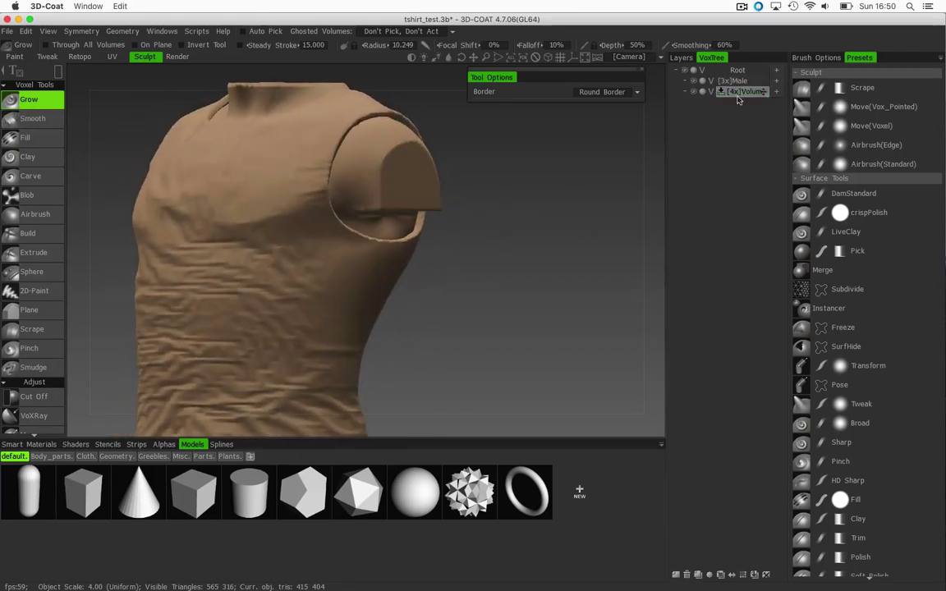
click(693, 93)
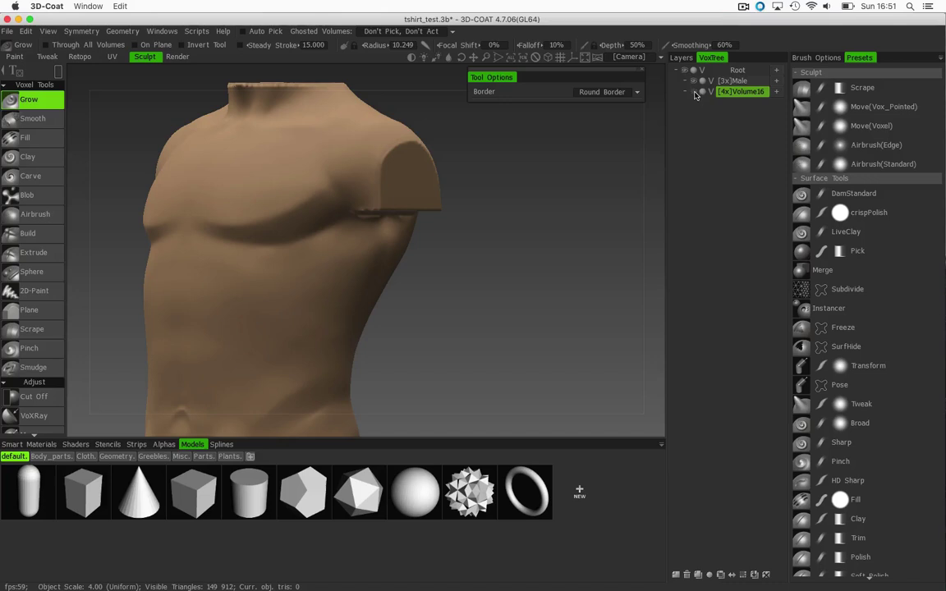
click(694, 92)
click(694, 92)
click(694, 93)
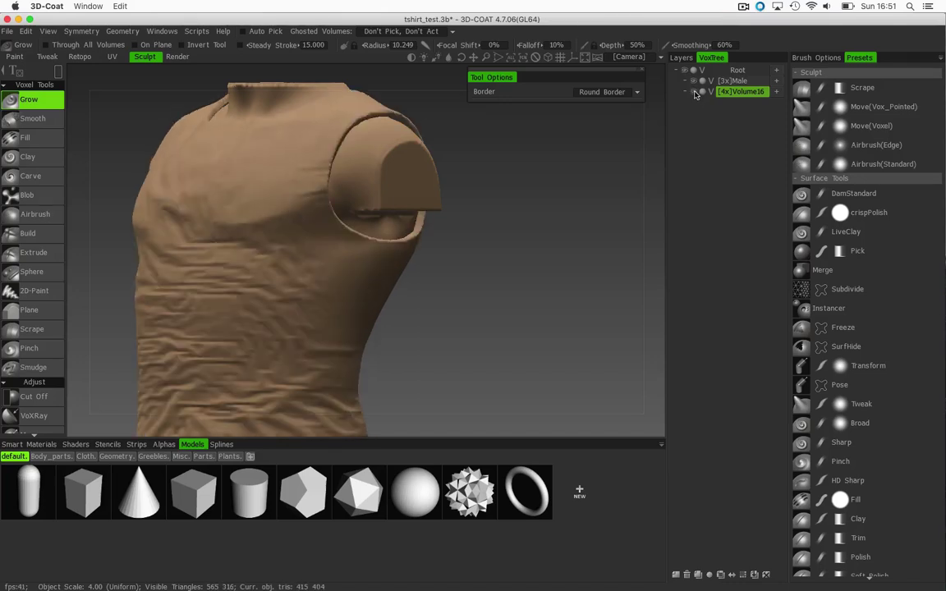
click(694, 92)
click(694, 93)
drag(511, 173, 80, 218)
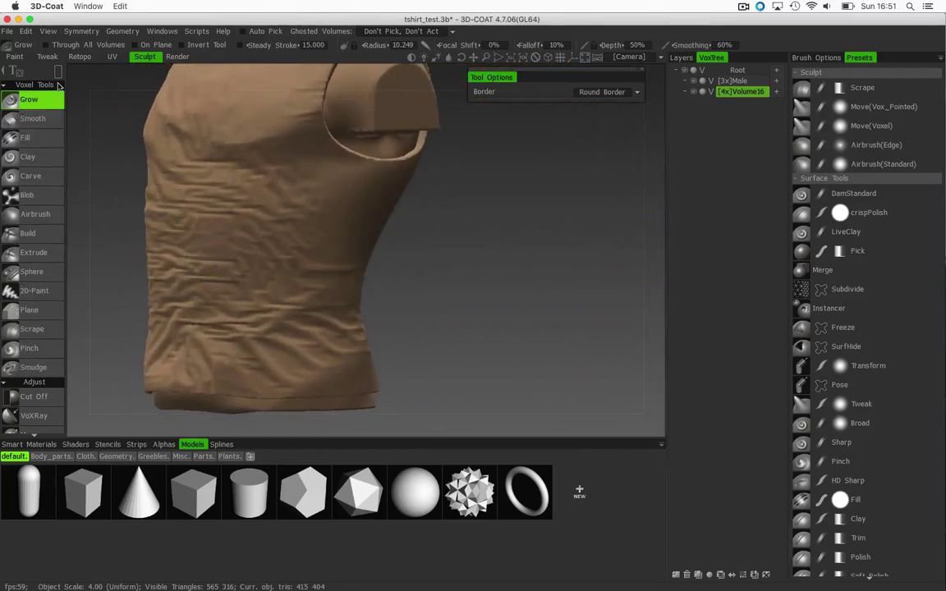
Change the stroke mode to a freehand brush, choose the Move tool and set its radius to 11.318.
mouse_move(59, 75)
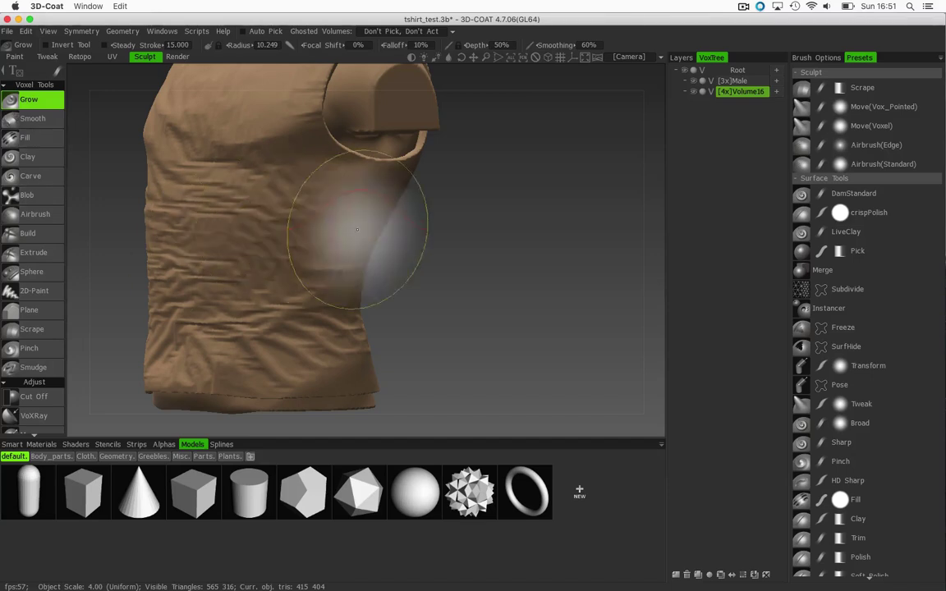
mouse_move(448, 240)
middle_down()
mouse_move(488, 229)
mouse_move(481, 207)
middle_up()
mouse_move(482, 208)
mouse_down()
mouse_move(487, 233)
mouse_move(566, 238)
mouse_move(447, 206)
mouse_move(489, 327)
mouse_move(475, 265)
mouse_move(361, 226)
mouse_up()
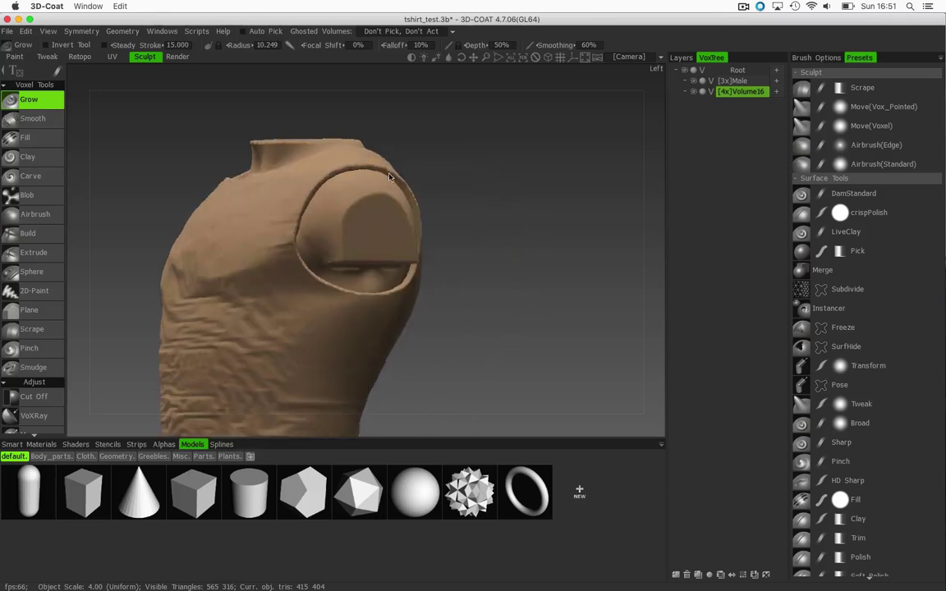
key(space)
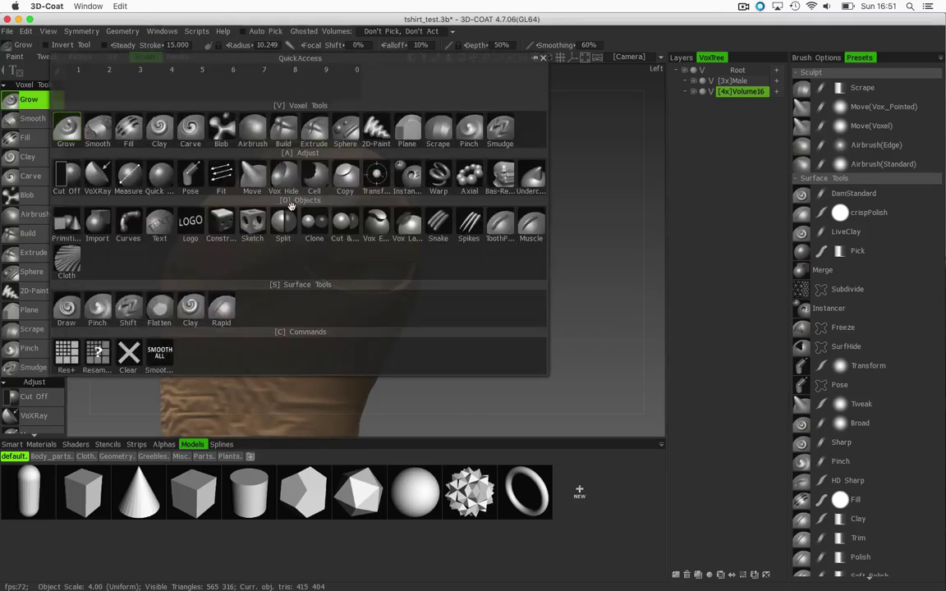
click(250, 177)
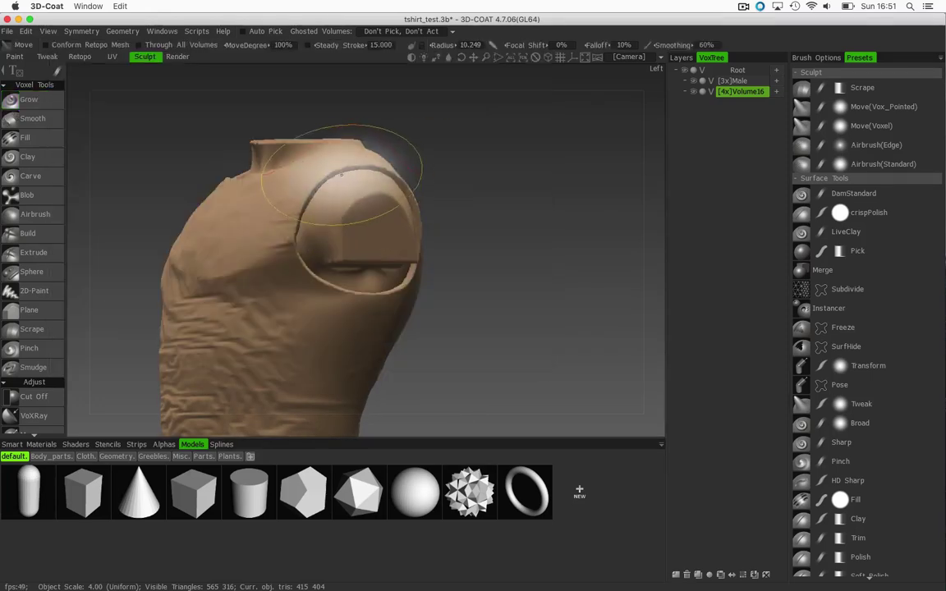
right_drag(341, 174, 354, 169)
mouse_move(433, 149)
mouse_down()
mouse_move(370, 146)
mouse_move(348, 156)
mouse_move(326, 190)
mouse_up()
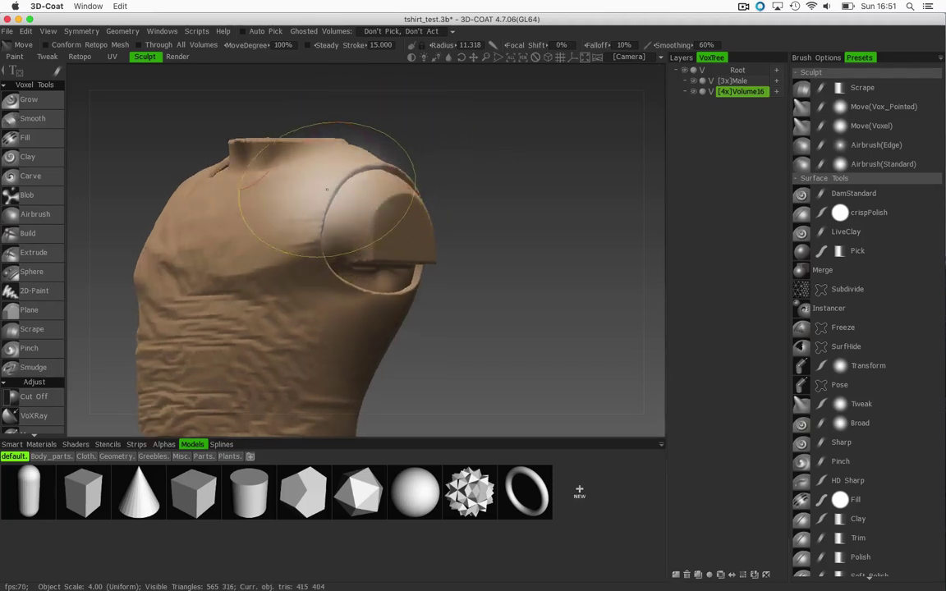
Reshape the voxel shirt around the shoulder and the front and underside of the armhole with Move brush strokes.
click(57, 72)
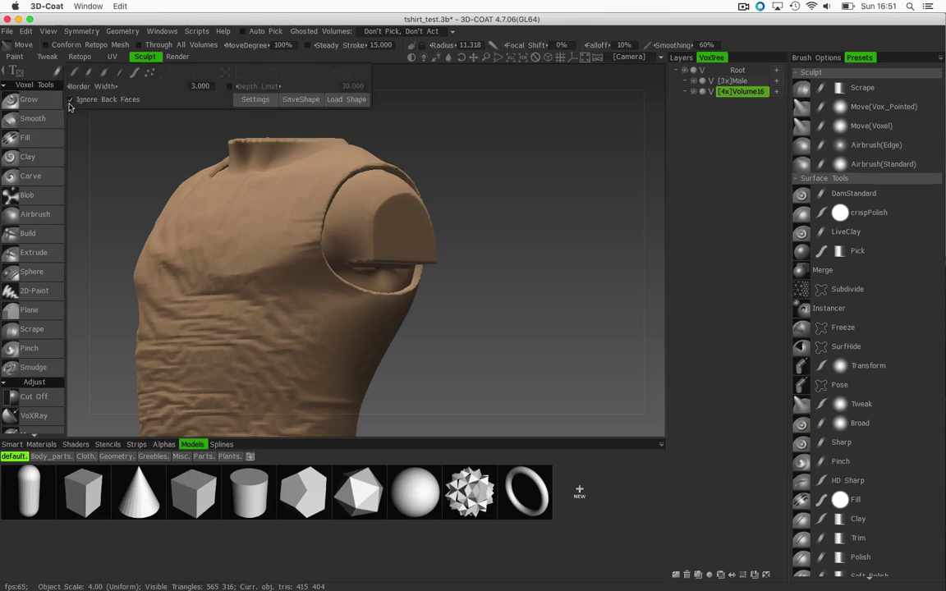
drag(459, 167, 473, 167)
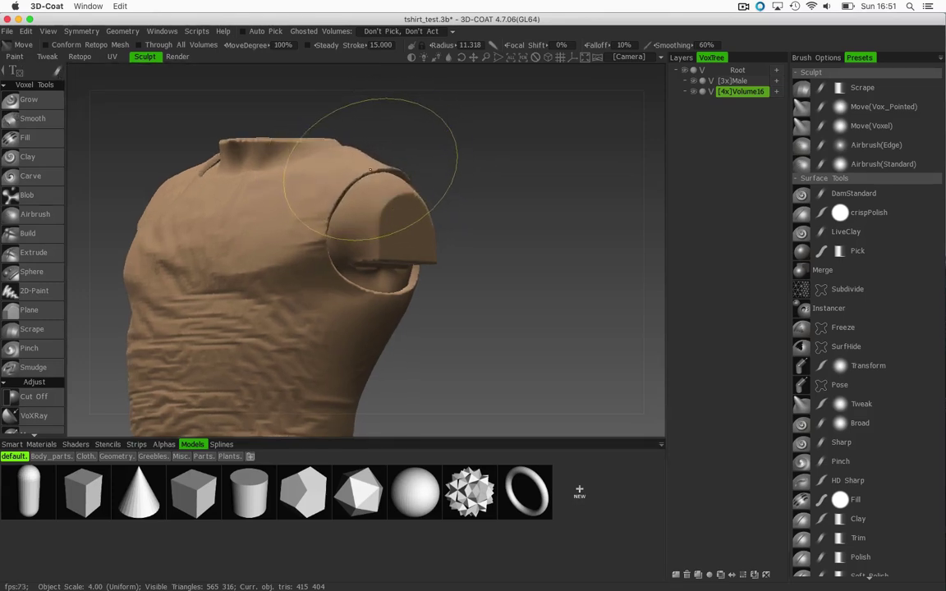
drag(435, 141, 322, 156)
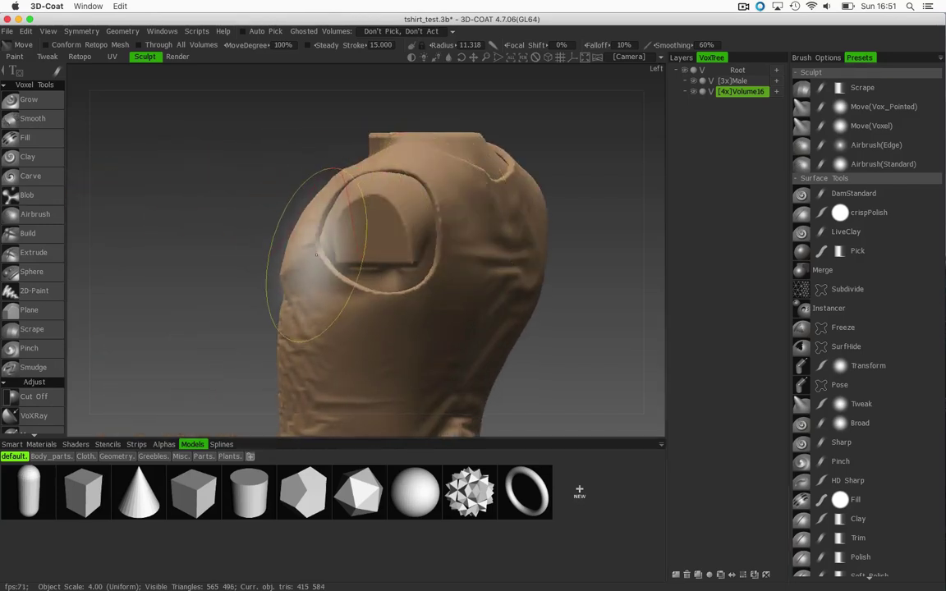
drag(316, 255, 297, 244)
mouse_move(232, 215)
mouse_down()
mouse_move(302, 195)
mouse_move(349, 205)
mouse_up()
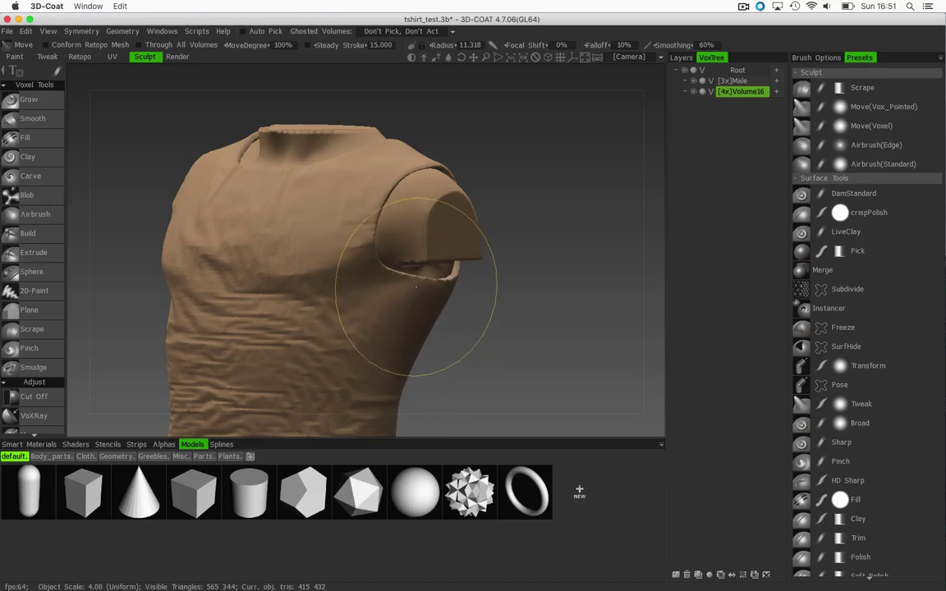
drag(416, 287, 414, 295)
middle_drag(538, 187, 597, 160)
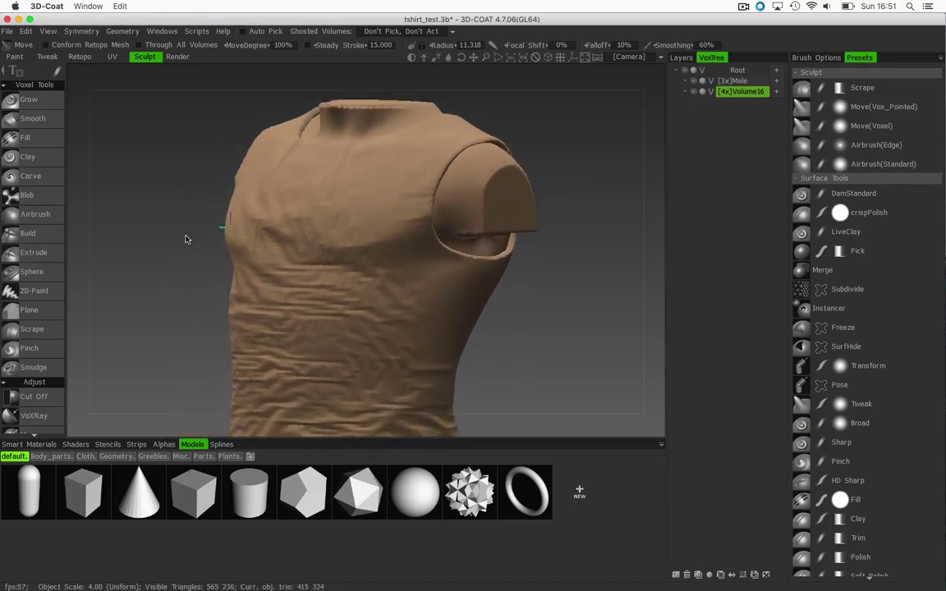
Set the Smooth tool to radius 2.719 and depth 9% and soften the wrinkles on the shirt's lower front.
drag(185, 239, 456, 234)
middle_drag(457, 234, 490, 226)
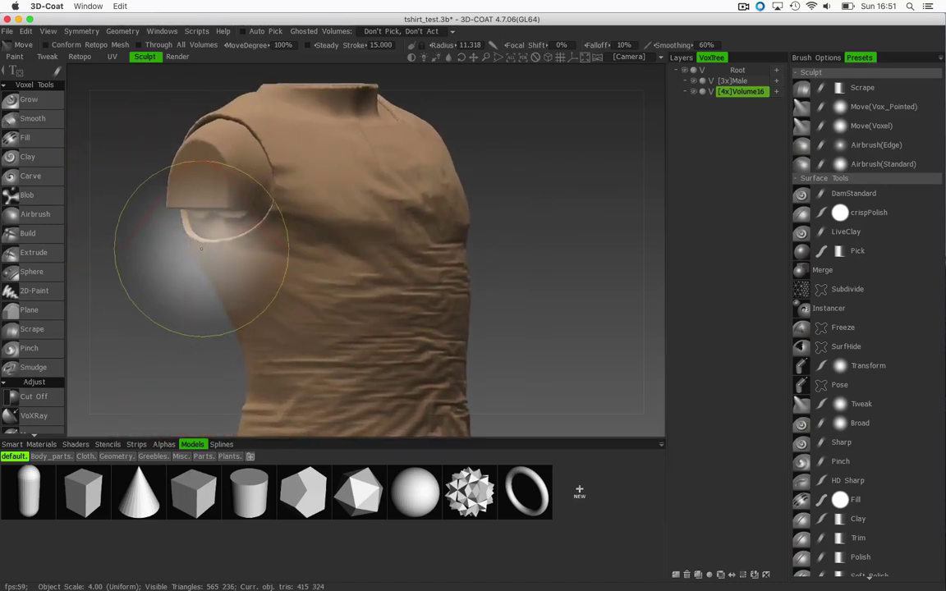
mouse_move(181, 272)
mouse_down()
mouse_move(494, 204)
mouse_move(310, 214)
mouse_move(273, 254)
mouse_move(160, 249)
mouse_move(249, 269)
mouse_move(271, 295)
mouse_move(334, 249)
mouse_up()
mouse_move(207, 283)
mouse_down()
mouse_move(361, 276)
mouse_move(422, 200)
mouse_move(522, 208)
mouse_move(501, 234)
mouse_move(547, 189)
mouse_move(528, 340)
mouse_move(598, 317)
mouse_move(535, 325)
mouse_move(548, 226)
mouse_move(433, 232)
mouse_up()
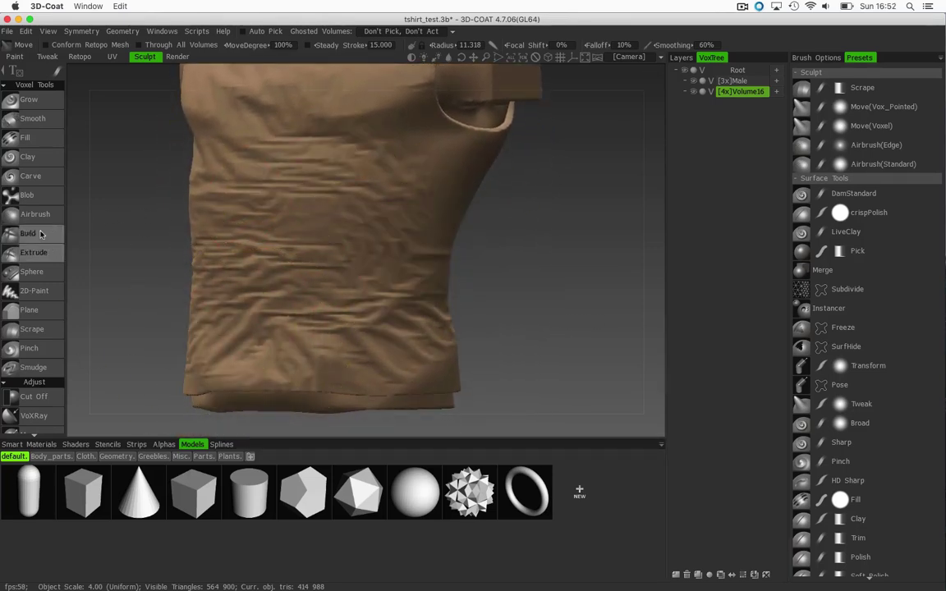
click(33, 118)
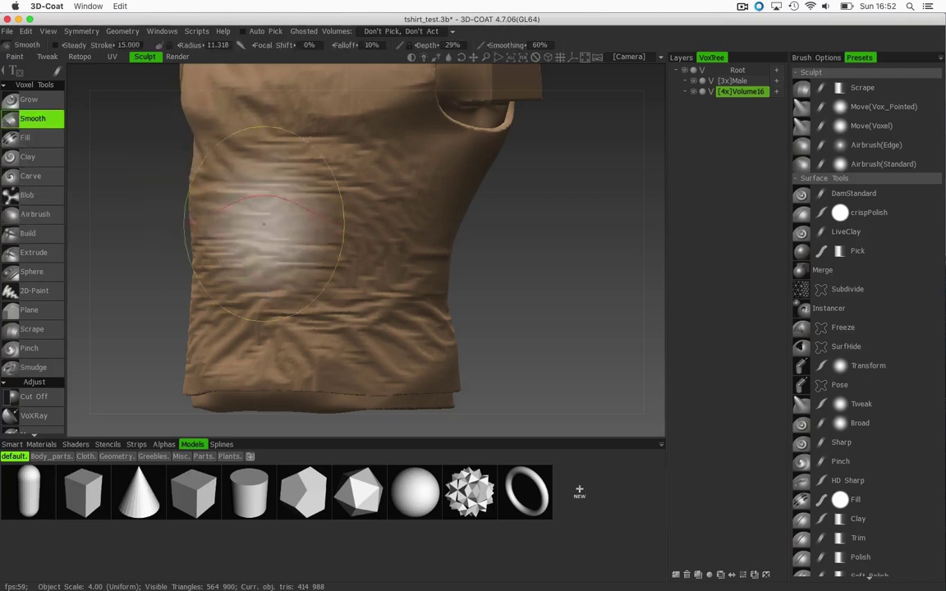
mouse_move(315, 276)
right_down()
mouse_move(302, 274)
mouse_move(366, 275)
mouse_move(349, 277)
right_up()
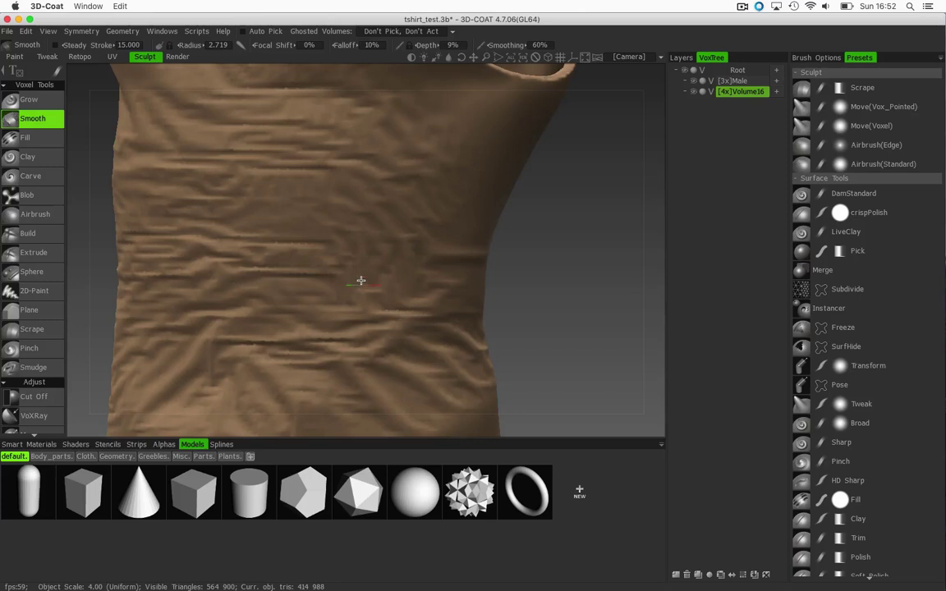
alt+middle_drag(361, 280, 367, 241)
drag(320, 218, 333, 216)
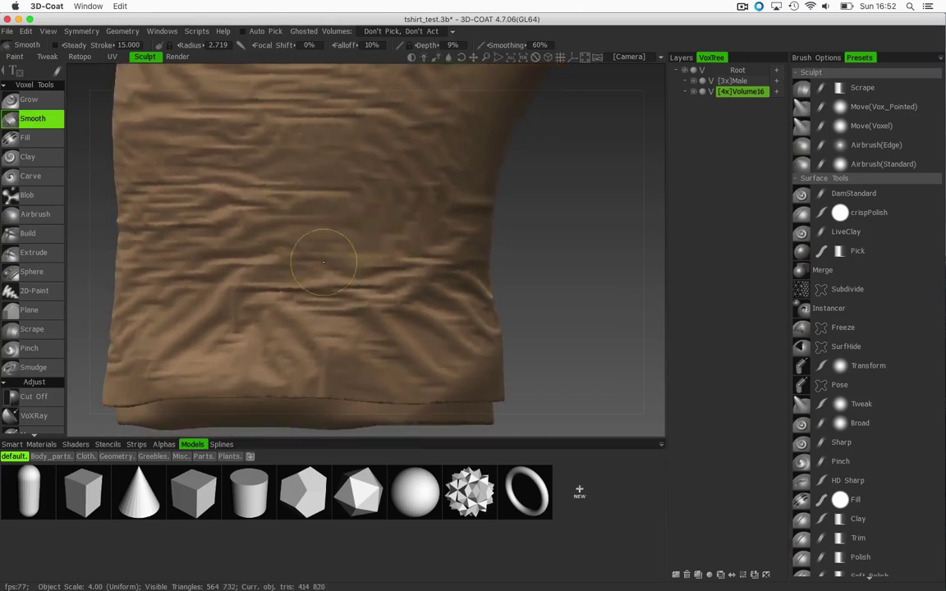
drag(283, 289, 370, 281)
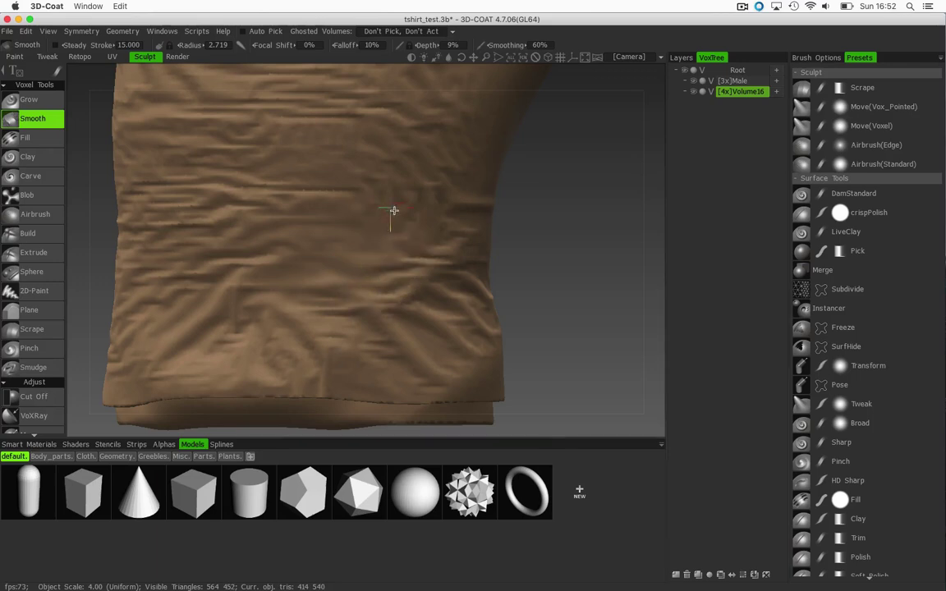
Smooth the dense horizontal wrinkles across the shirt's abdomen with further Smooth strokes.
alt+middle_drag(395, 211, 441, 233)
alt+drag(351, 258, 409, 251)
drag(352, 187, 294, 155)
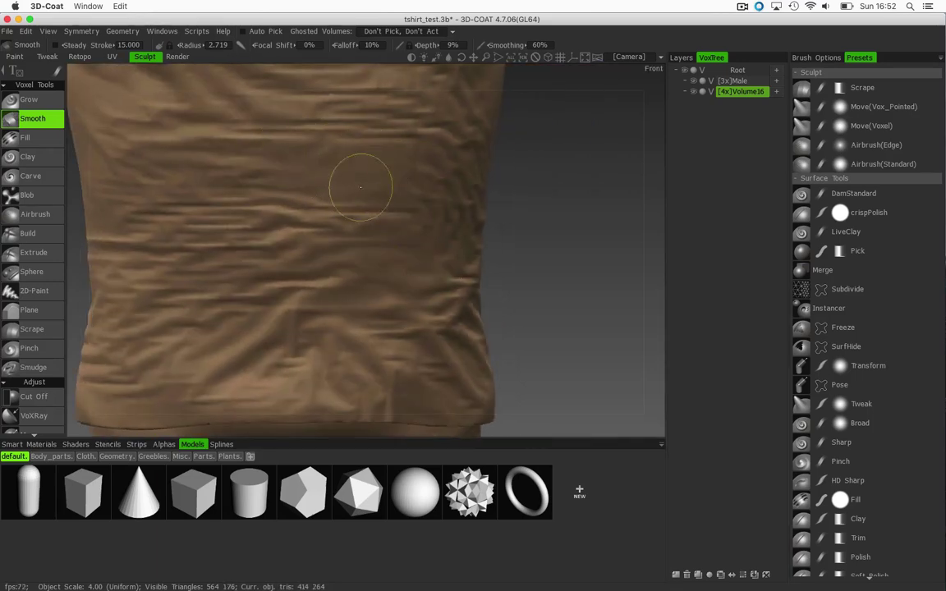
drag(361, 187, 318, 173)
mouse_move(259, 328)
mouse_down()
mouse_move(176, 287)
mouse_move(217, 232)
mouse_move(164, 207)
mouse_move(293, 214)
mouse_up()
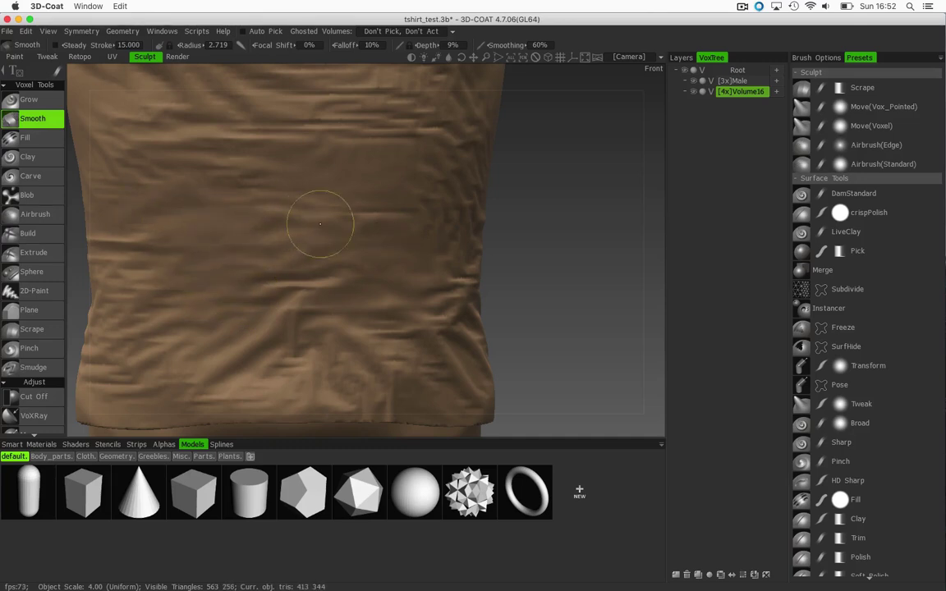
drag(223, 213, 166, 188)
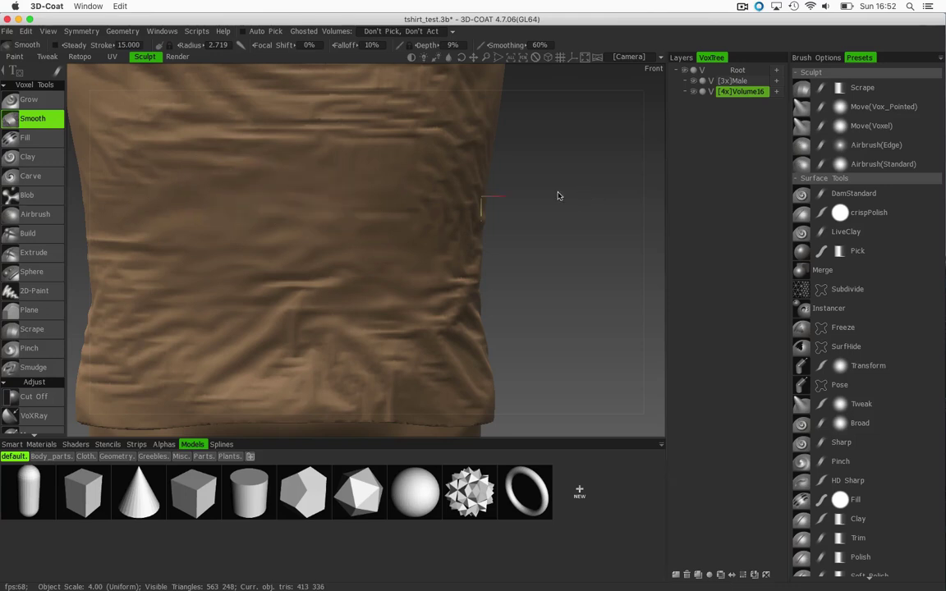
Smooth the small wrinkles on the side of the shirt between the chest and the waist, below the armhole.
right_drag(556, 193, 394, 216)
middle_drag(524, 208, 542, 245)
drag(541, 246, 358, 211)
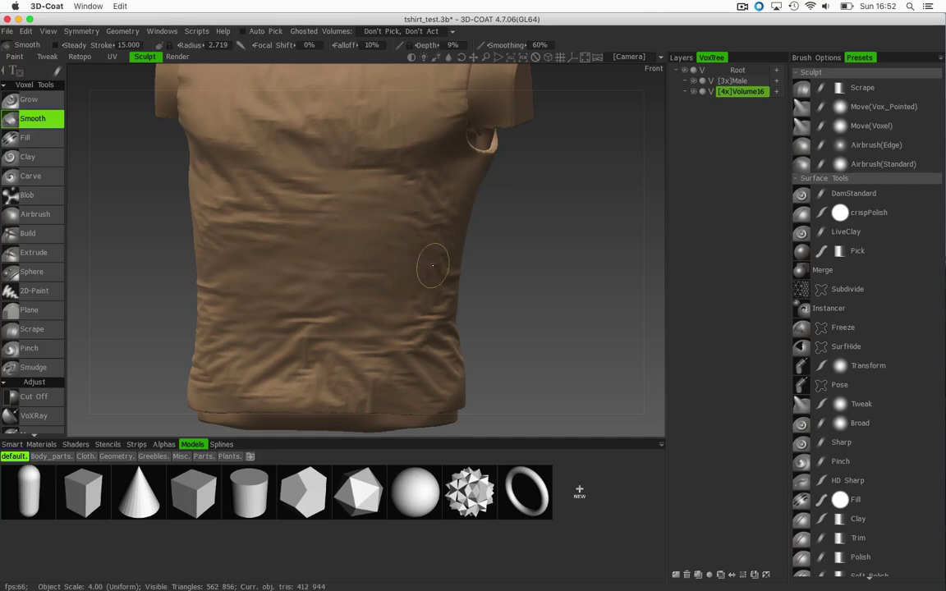
drag(557, 223, 432, 201)
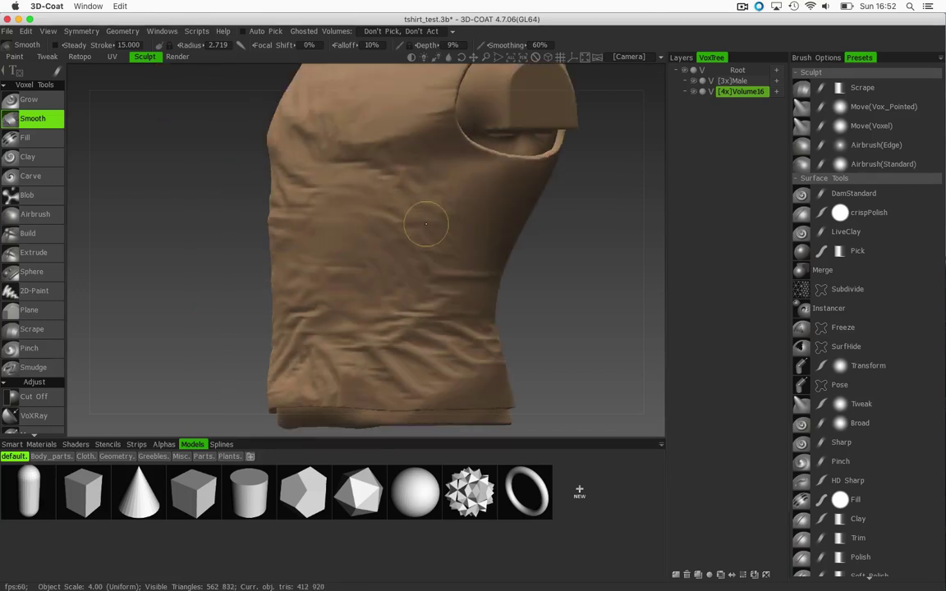
drag(433, 246, 442, 255)
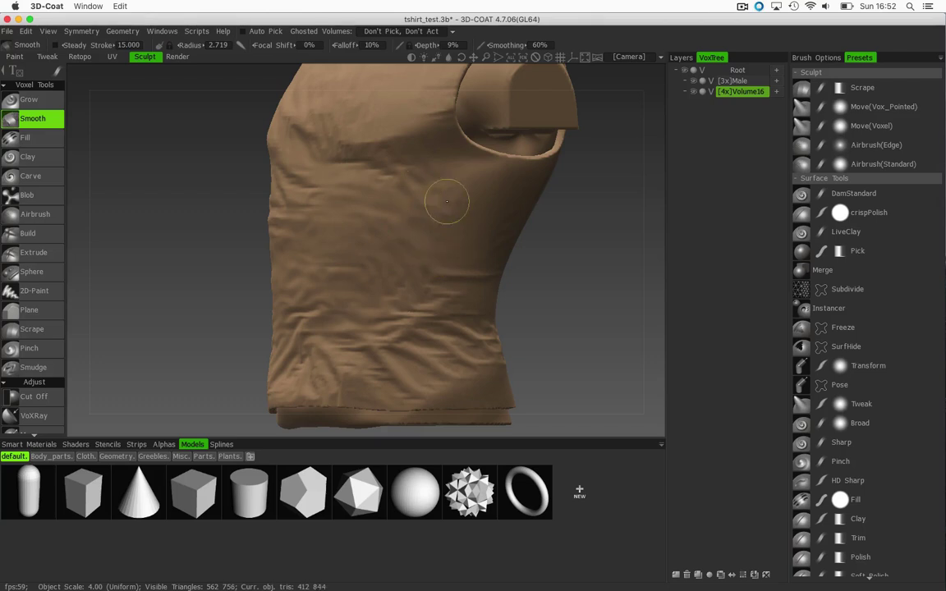
drag(447, 201, 412, 192)
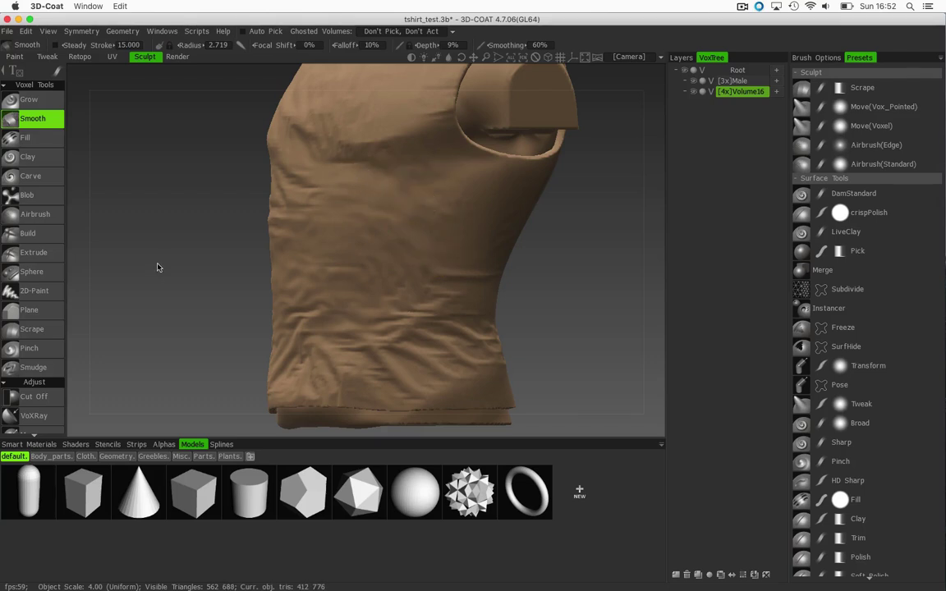
Build up horizontal folds across the shirt's waist using the Build tool at radius 1.821 and depth 15%.
drag(158, 266, 149, 245)
drag(169, 289, 206, 308)
drag(164, 252, 170, 261)
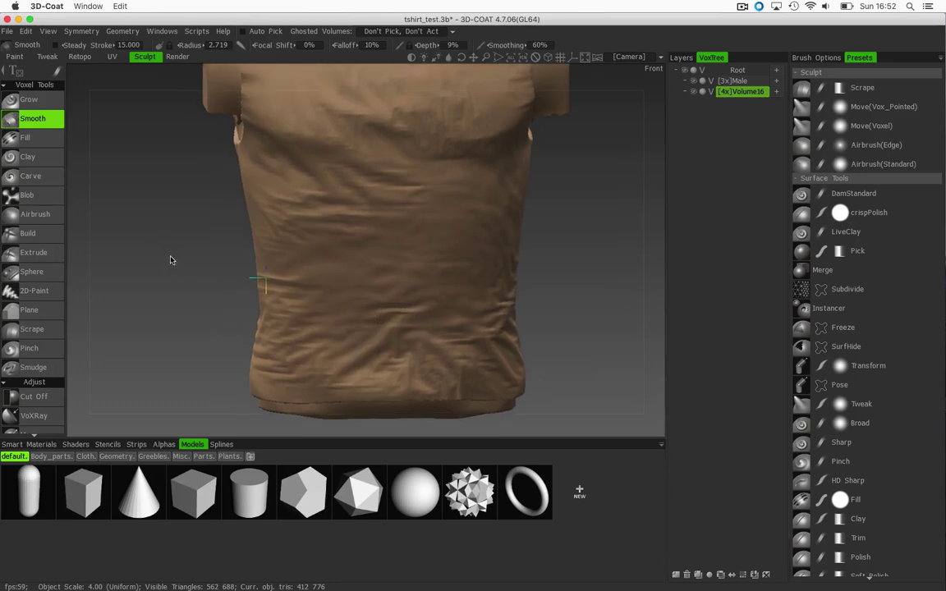
click(29, 235)
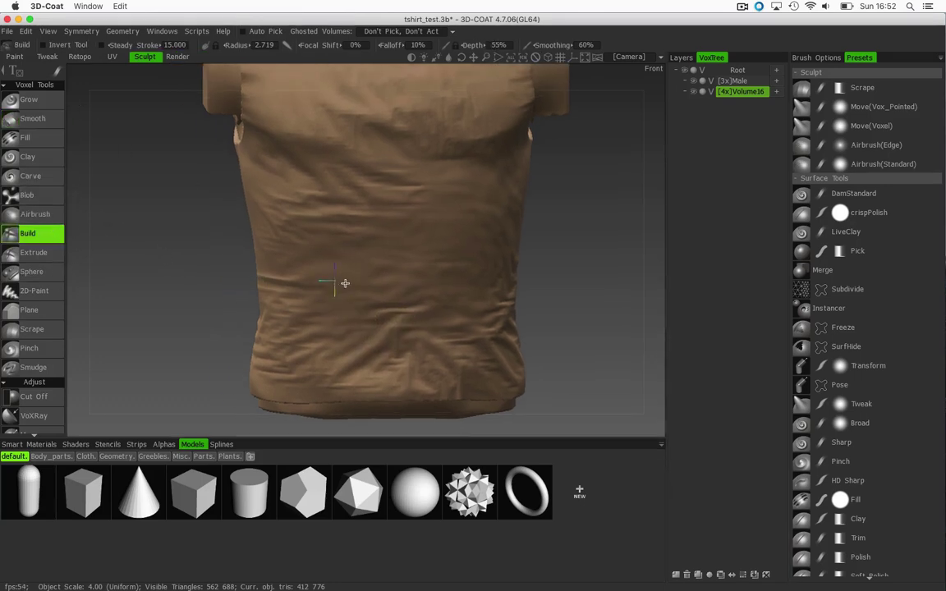
scroll(345, 283, up, 2)
alt+middle_drag(442, 272, 402, 224)
alt+drag(401, 224, 382, 243)
mouse_move(316, 239)
right_down()
mouse_move(295, 234)
mouse_move(296, 246)
right_up()
mouse_move(261, 238)
mouse_down()
mouse_move(358, 229)
mouse_move(340, 234)
mouse_up()
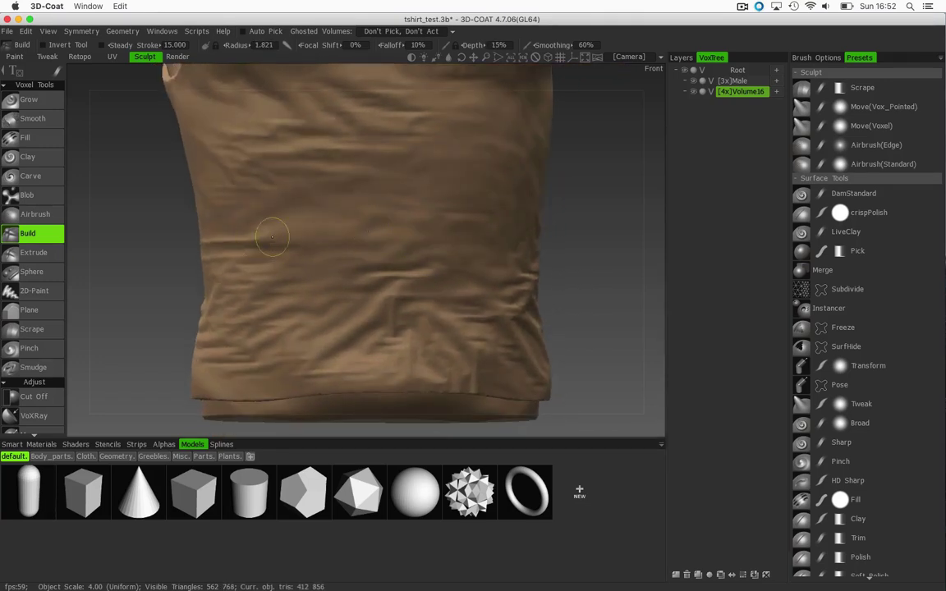
drag(272, 237, 363, 237)
Set the Build brush to radius 1.241 and depth 21% and raise finer folds across the shirt's lower front.
mouse_move(363, 237)
middle_down()
mouse_move(339, 256)
mouse_move(355, 250)
middle_up()
right_drag(354, 249, 340, 249)
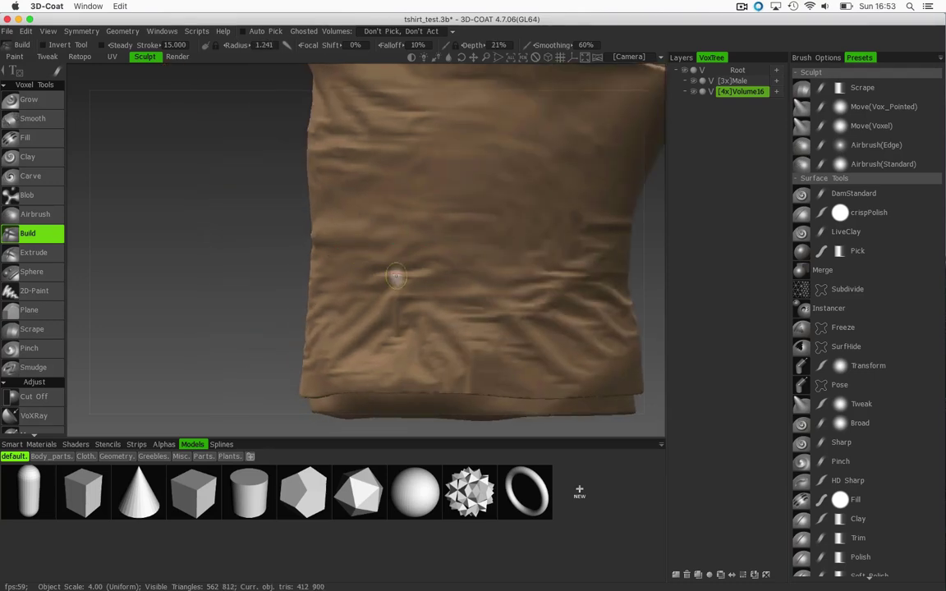
drag(381, 299, 372, 313)
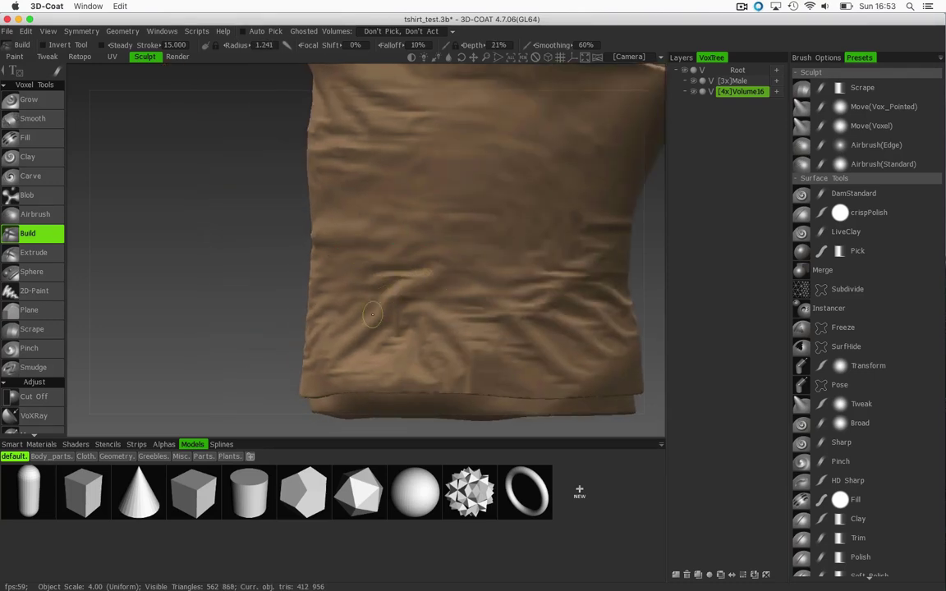
alt+drag(401, 261, 332, 277)
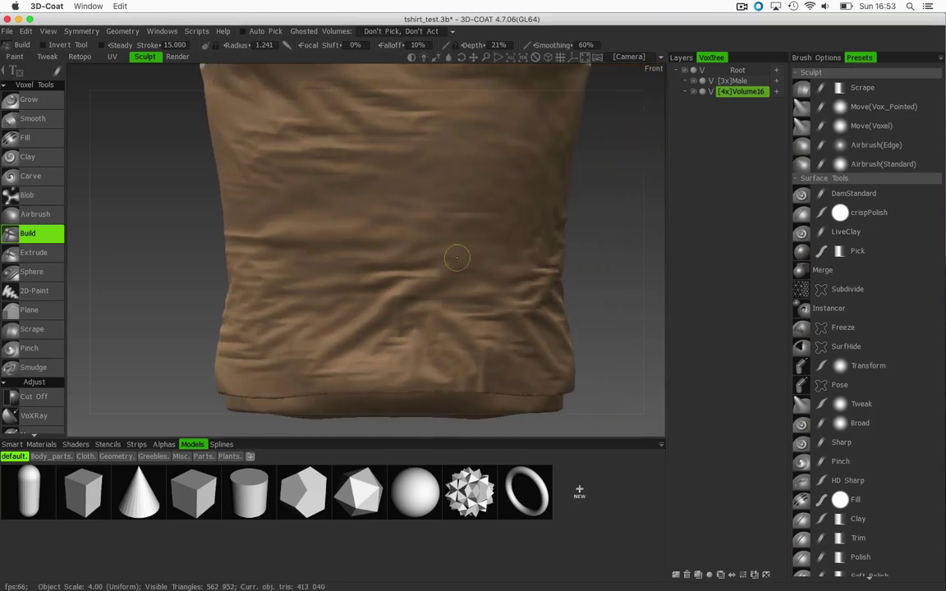
drag(323, 260, 498, 259)
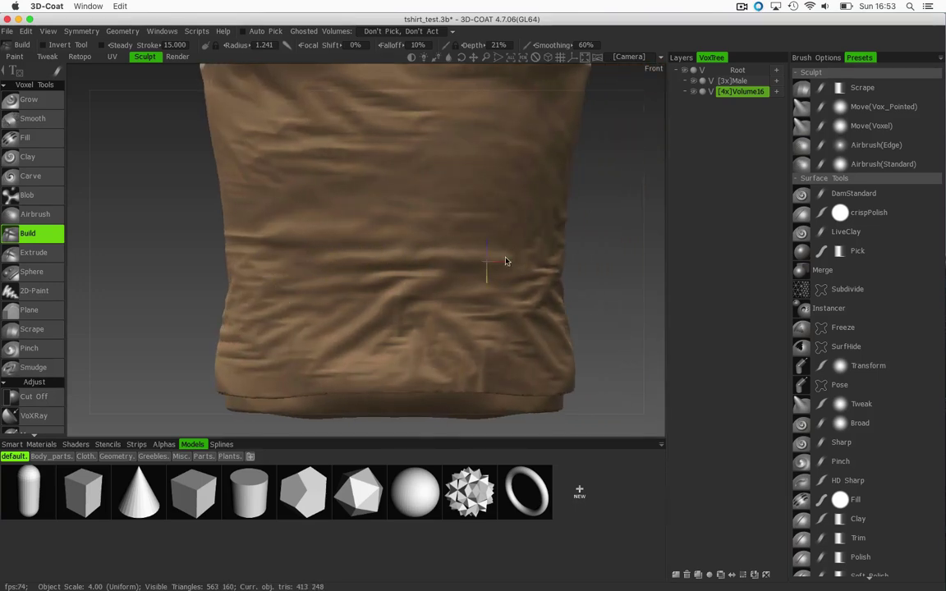
Switch the shirt volume to surface mode and convert it back to voxels with a required poly count of 453 294.
middle_drag(506, 261, 436, 264)
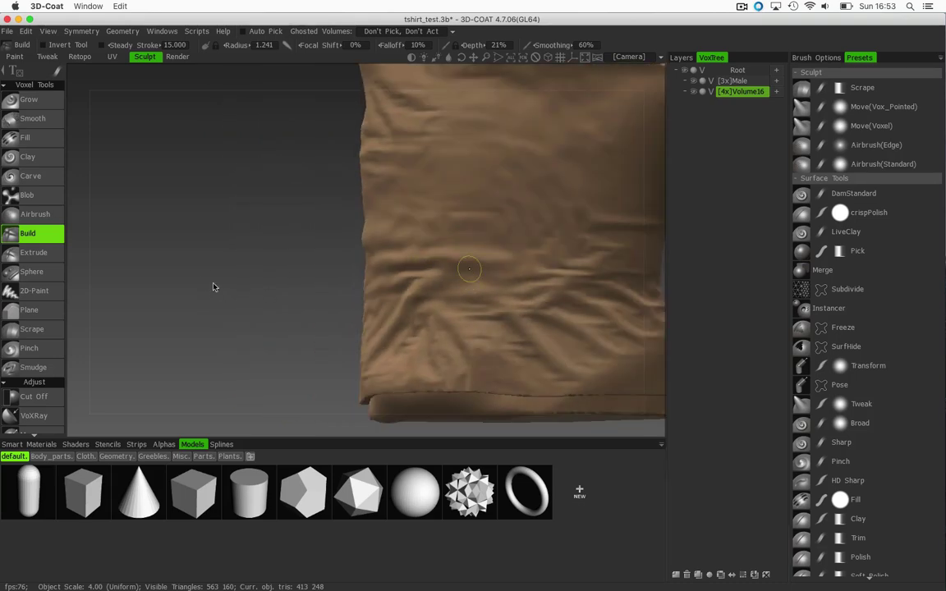
drag(212, 286, 290, 228)
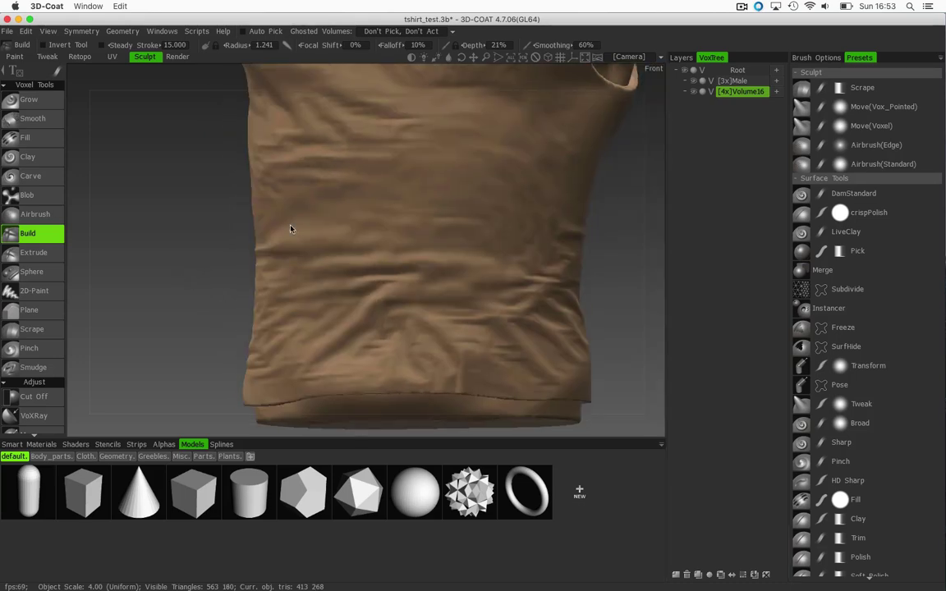
click(711, 92)
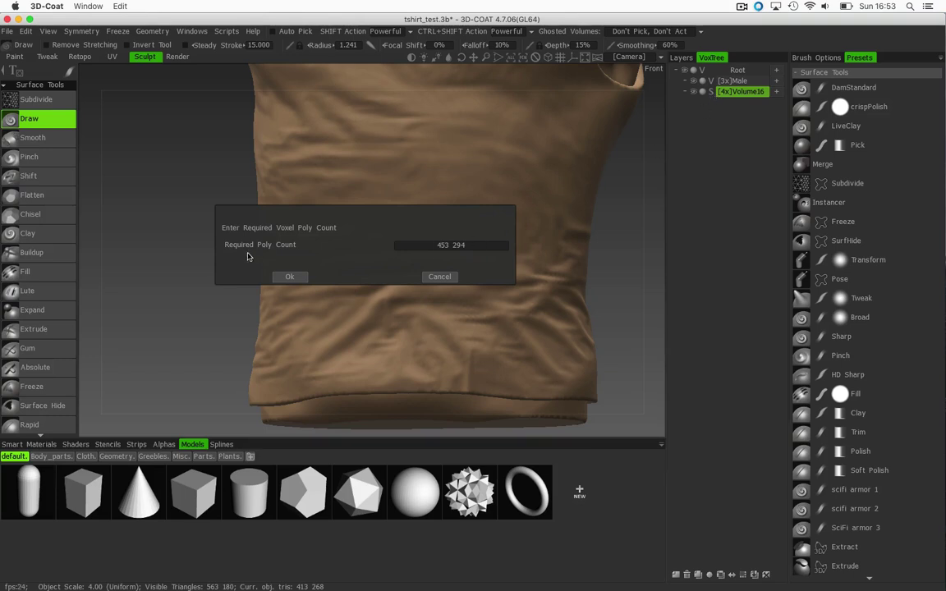
click(292, 277)
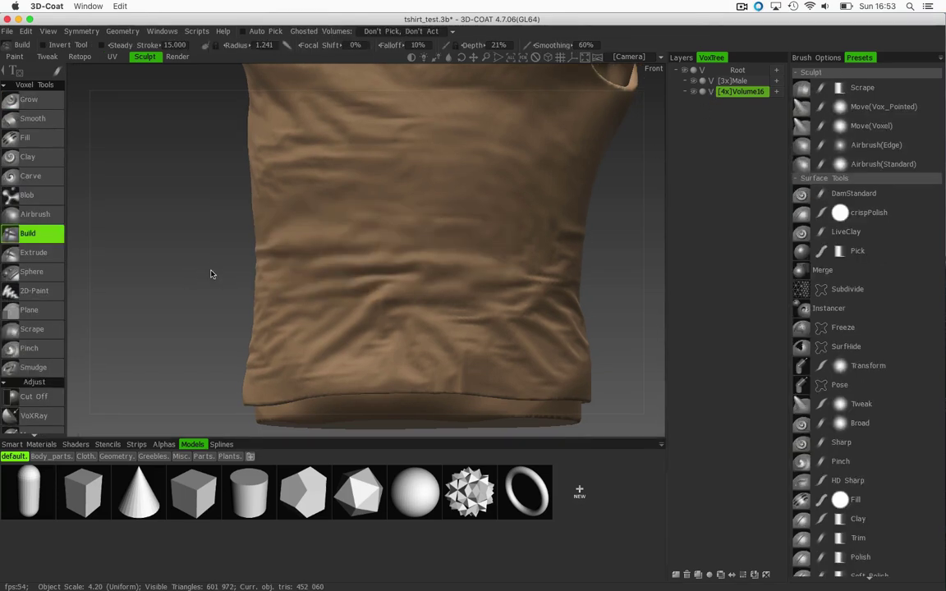
middle_drag(211, 274, 158, 208)
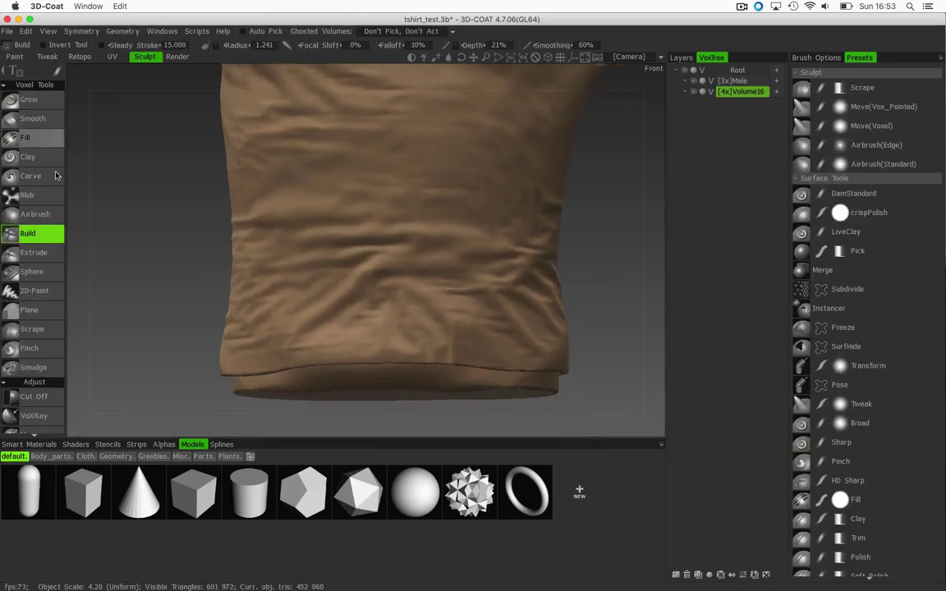
scroll(31, 307, down, 5)
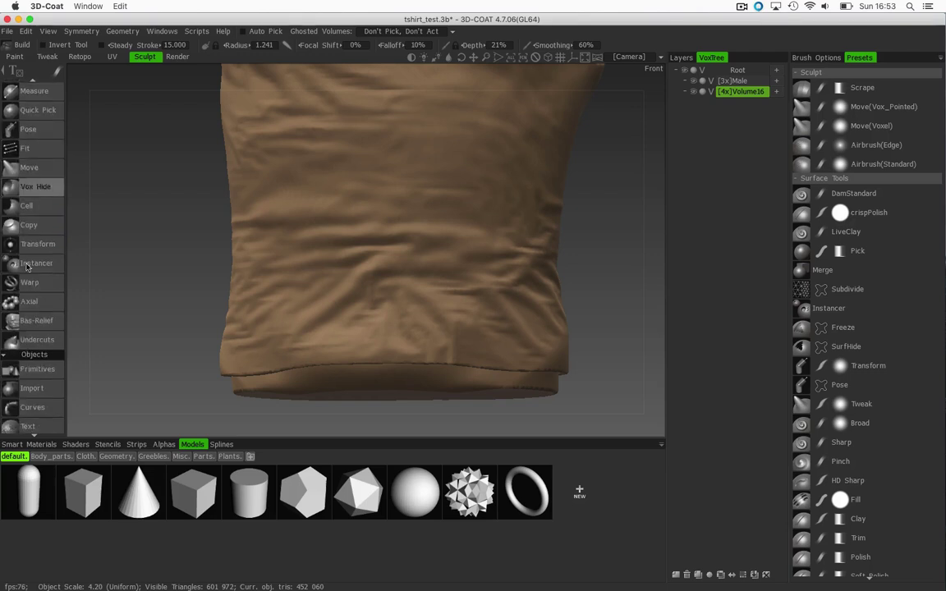
scroll(41, 287, up, 5)
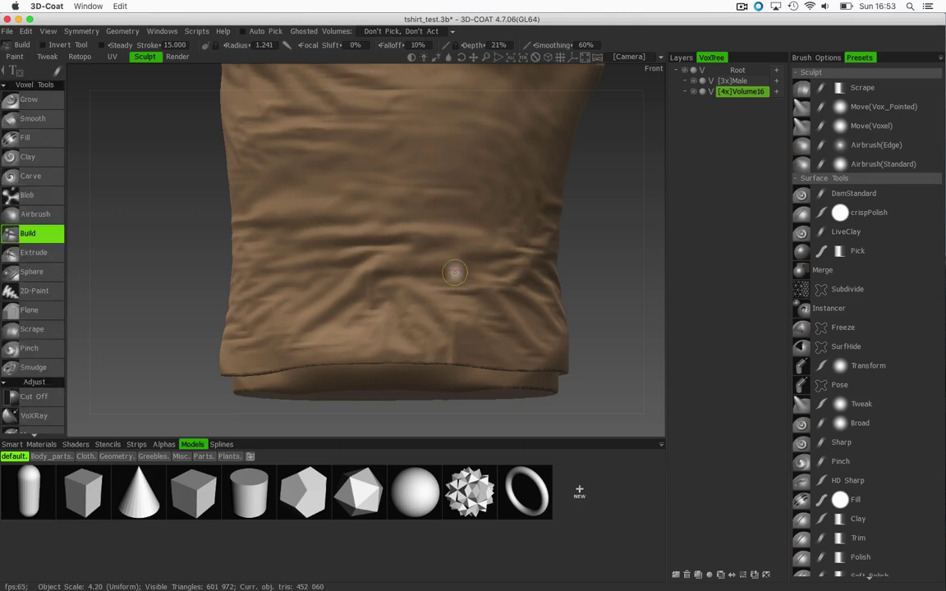
drag(169, 311, 212, 305)
middle_drag(211, 305, 208, 312)
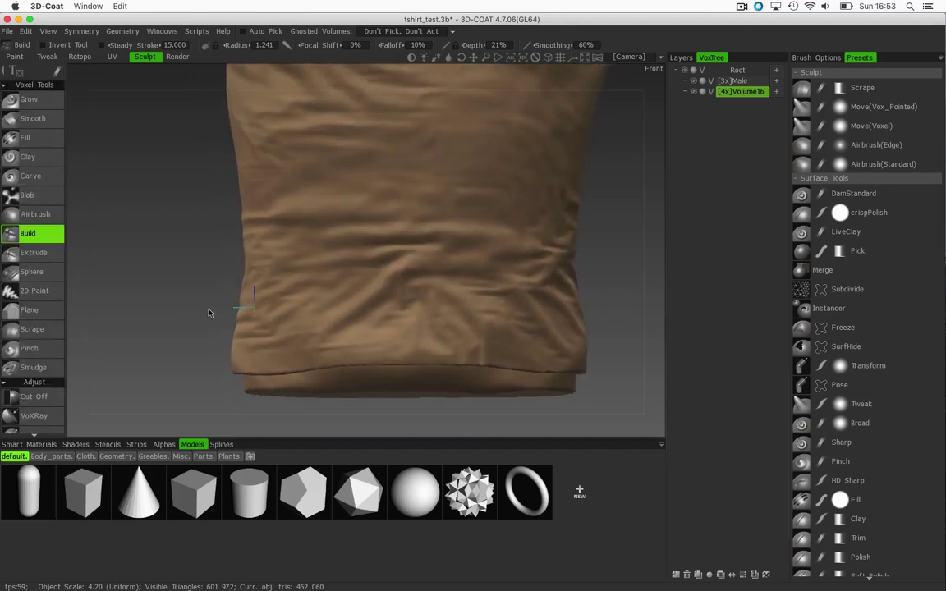
key(minus)
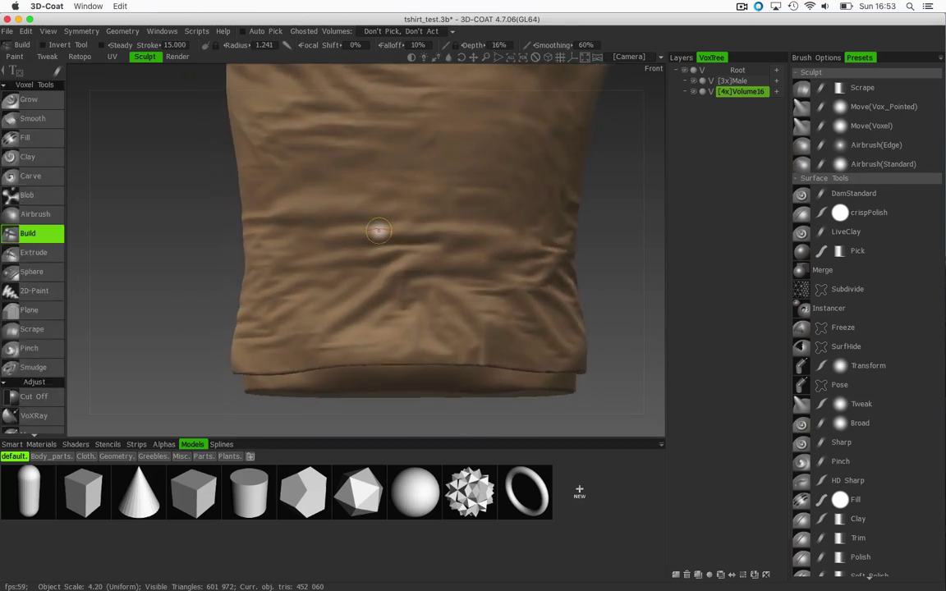
Switch the shirt volume to surface mode and choose the Rapid2 sculpting tool.
click(712, 92)
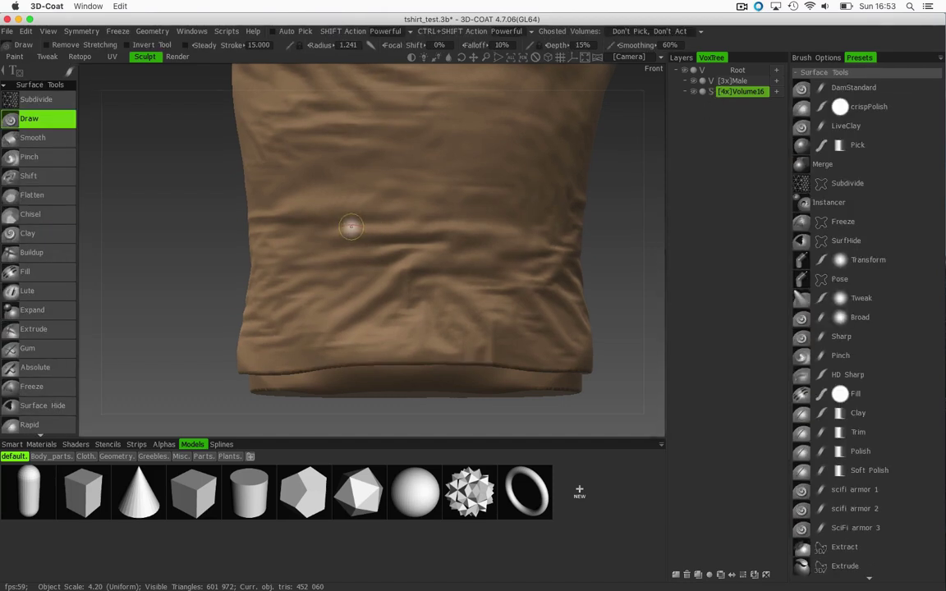
scroll(52, 217, down, 3)
scroll(52, 215, down, 1)
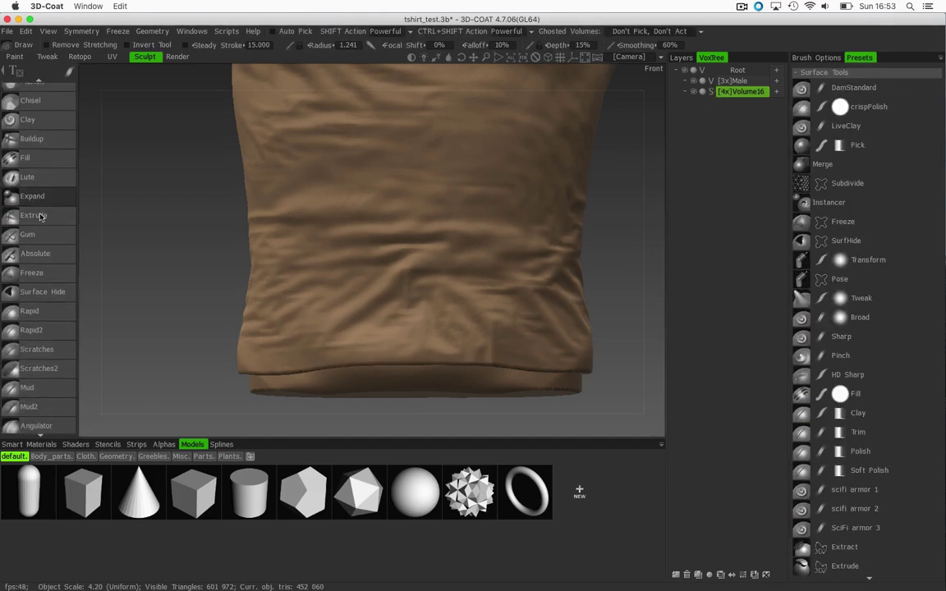
click(33, 331)
Sculpt larger horizontal and diagonal folds across the shirt's waist with Rapid2 strokes at radius 1.241 and depth 114%.
mouse_move(167, 280)
mouse_down()
mouse_move(144, 277)
mouse_move(222, 219)
mouse_move(180, 276)
mouse_move(162, 250)
mouse_up()
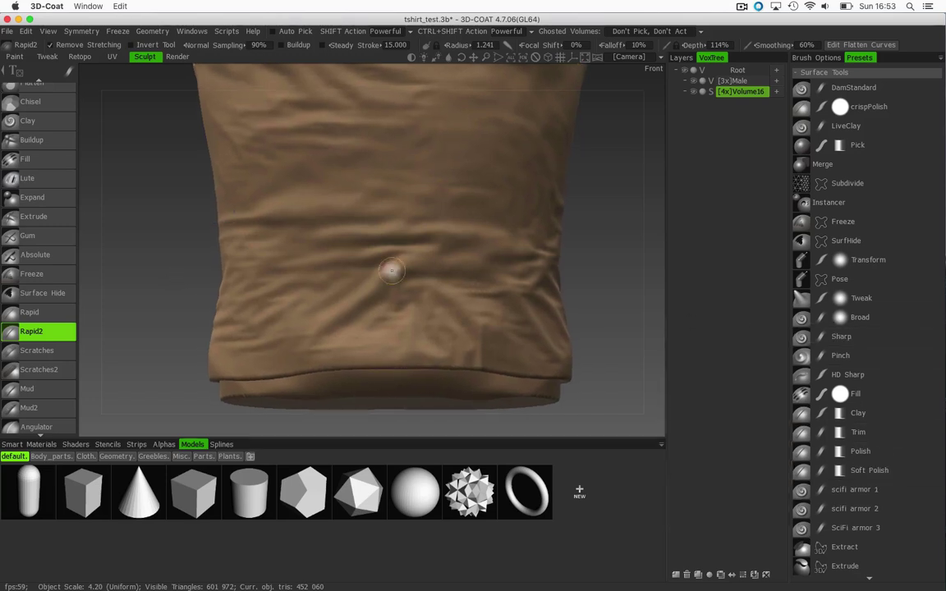
mouse_move(378, 233)
mouse_down()
mouse_move(317, 232)
mouse_move(333, 249)
mouse_move(287, 238)
mouse_move(262, 270)
mouse_up()
alt+drag(482, 243, 422, 257)
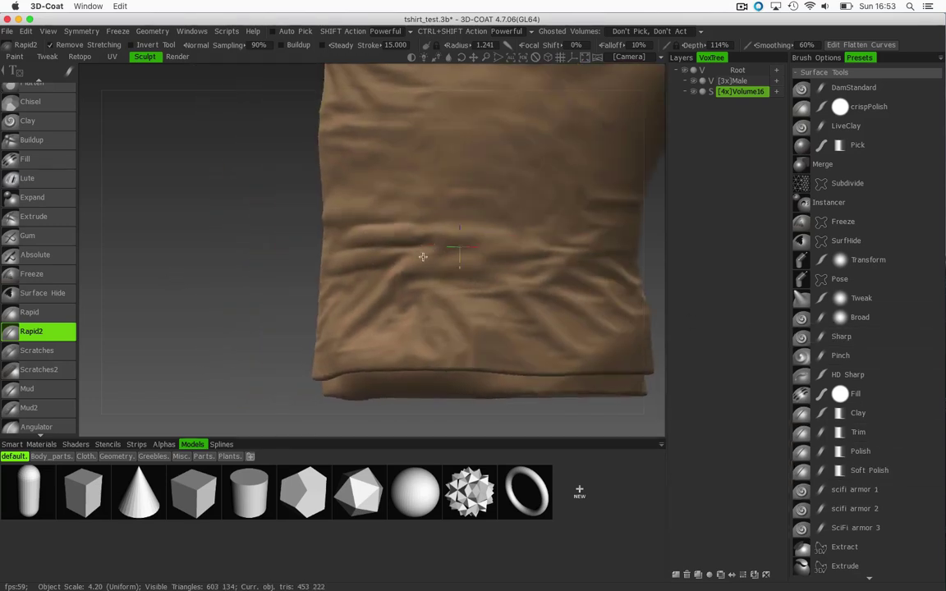
alt+middle_drag(422, 256, 348, 261)
mouse_move(361, 272)
mouse_down()
mouse_move(426, 261)
mouse_move(349, 238)
mouse_move(379, 254)
mouse_move(468, 229)
mouse_up()
alt+shift+drag(331, 203, 317, 205)
drag(239, 213, 402, 212)
alt+drag(475, 205, 415, 206)
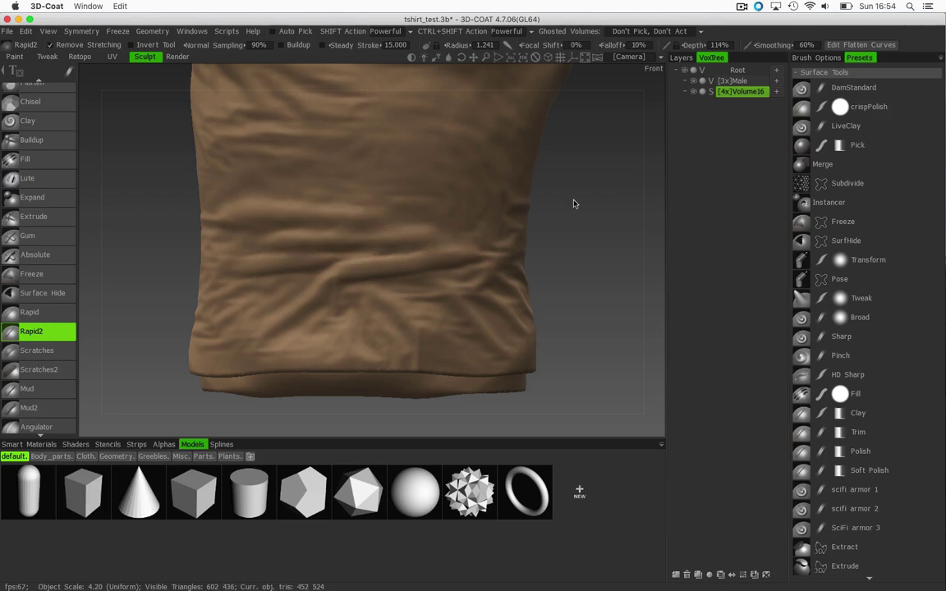
middle_drag(573, 203, 558, 318)
drag(569, 270, 488, 242)
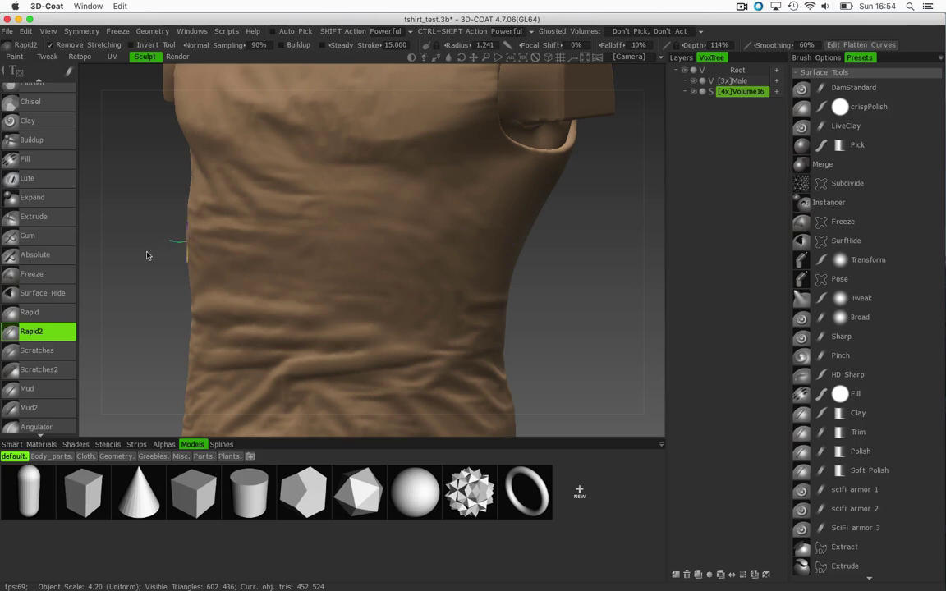
Smooth the wrinkles across the shirt's chest and down the middle of its front with the brush radius at 1.828.
drag(147, 255, 198, 325)
mouse_move(213, 254)
mouse_down()
mouse_move(152, 279)
mouse_move(295, 279)
mouse_move(144, 285)
mouse_move(212, 285)
mouse_up()
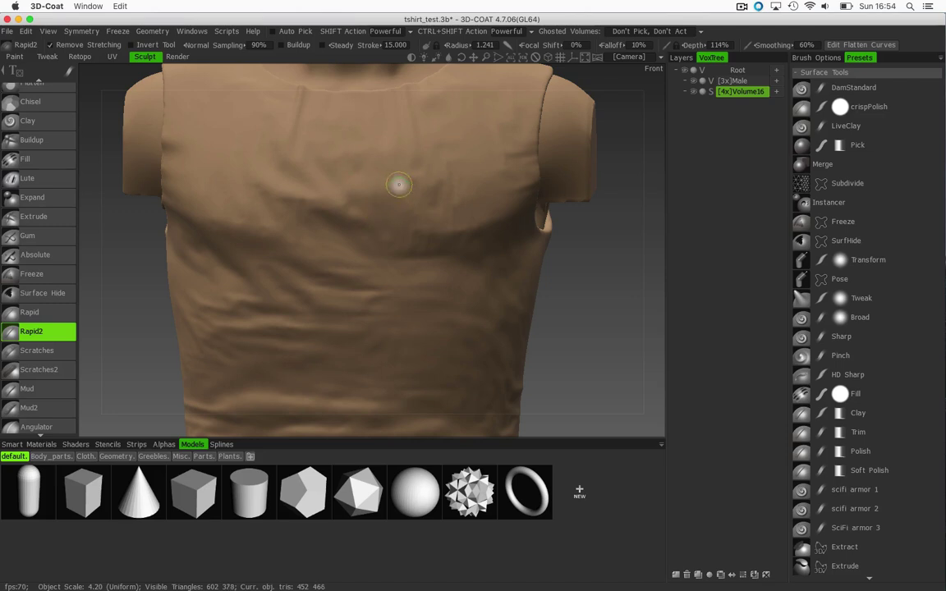
mouse_move(399, 184)
shift+mouse_down()
mouse_move(372, 181)
mouse_move(335, 147)
shift+mouse_up()
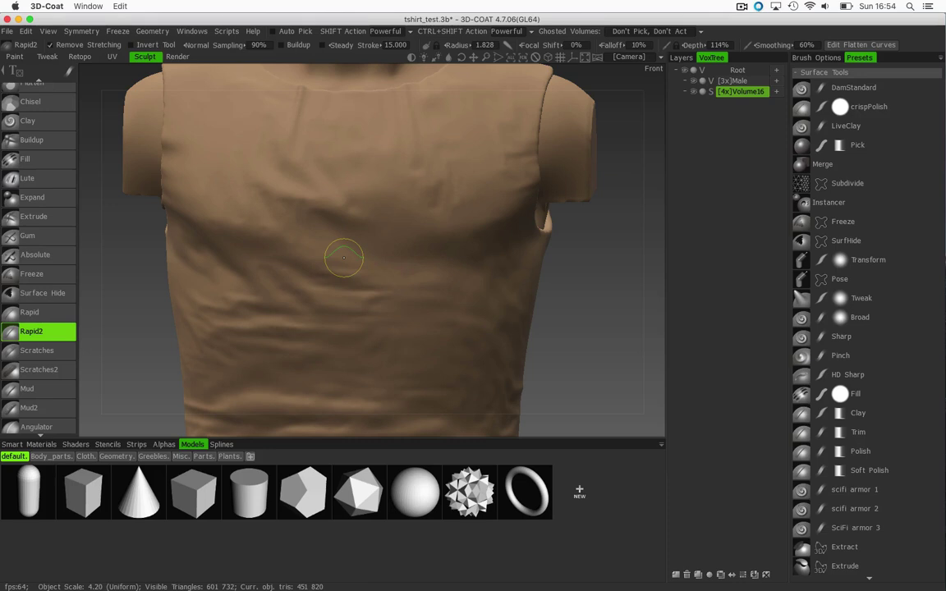
shift+drag(344, 257, 331, 352)
Switch to the Render workspace and turn off Realtime Render for the dressed torso.
drag(550, 250, 529, 254)
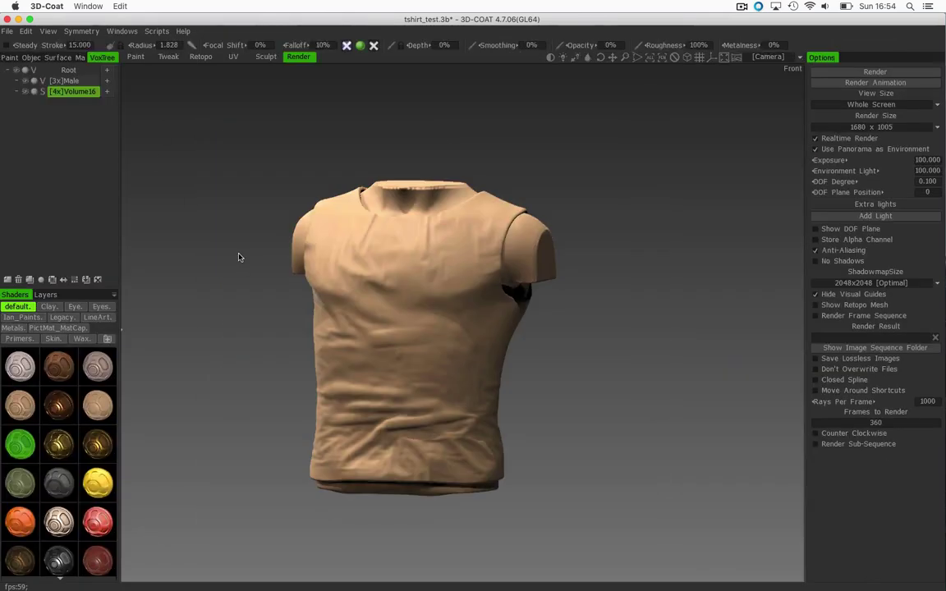
mouse_move(239, 258)
mouse_down()
mouse_move(318, 178)
mouse_move(610, 209)
mouse_up()
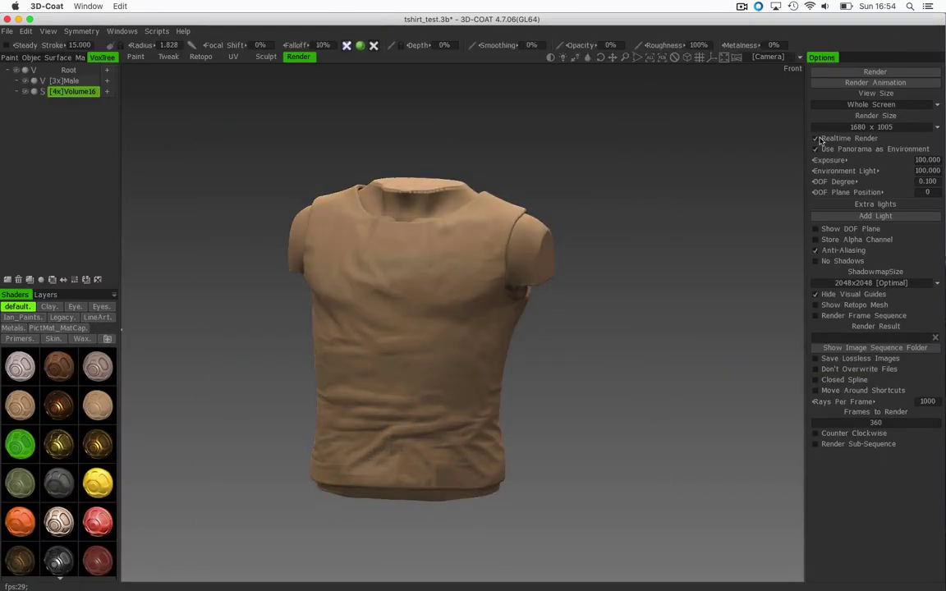
click(817, 139)
drag(702, 197, 535, 260)
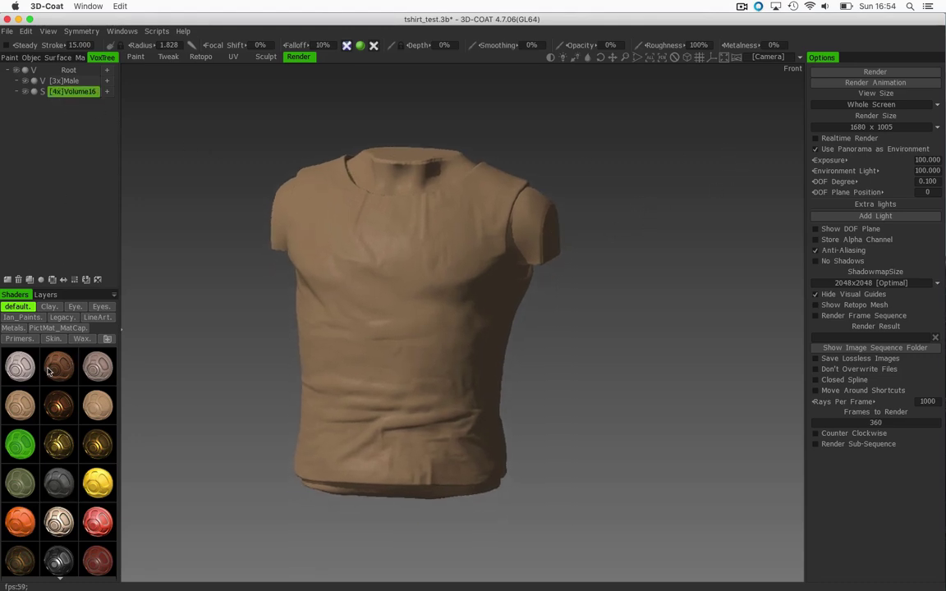
Assign the white shader from the Primers set to the Male volume and the orange one to the shirt volume, Volume16.
click(66, 80)
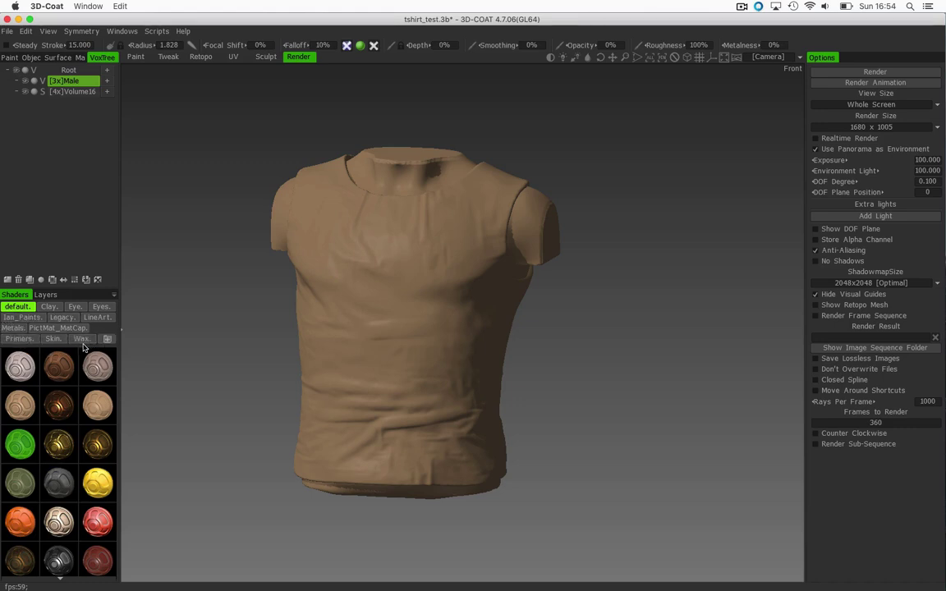
click(20, 338)
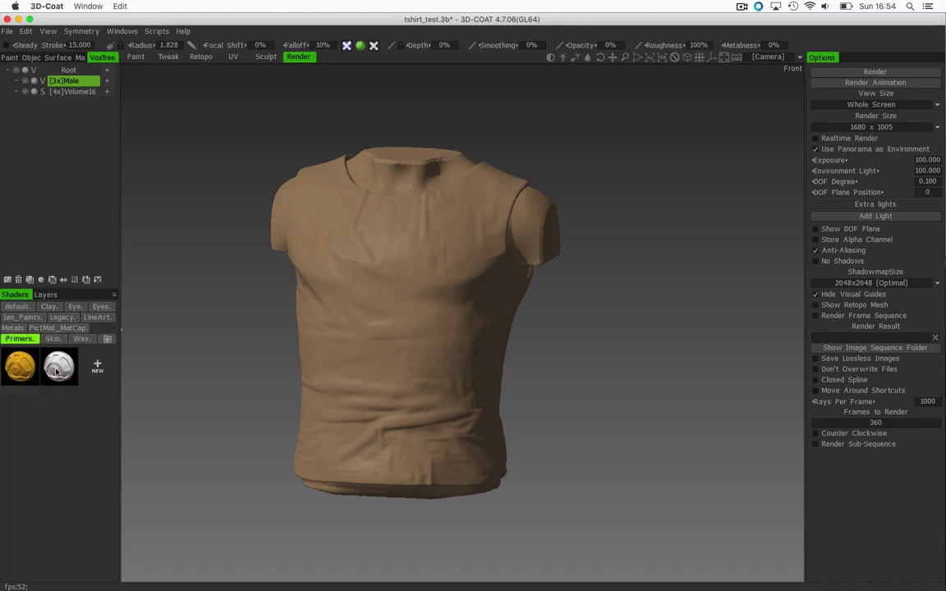
click(58, 370)
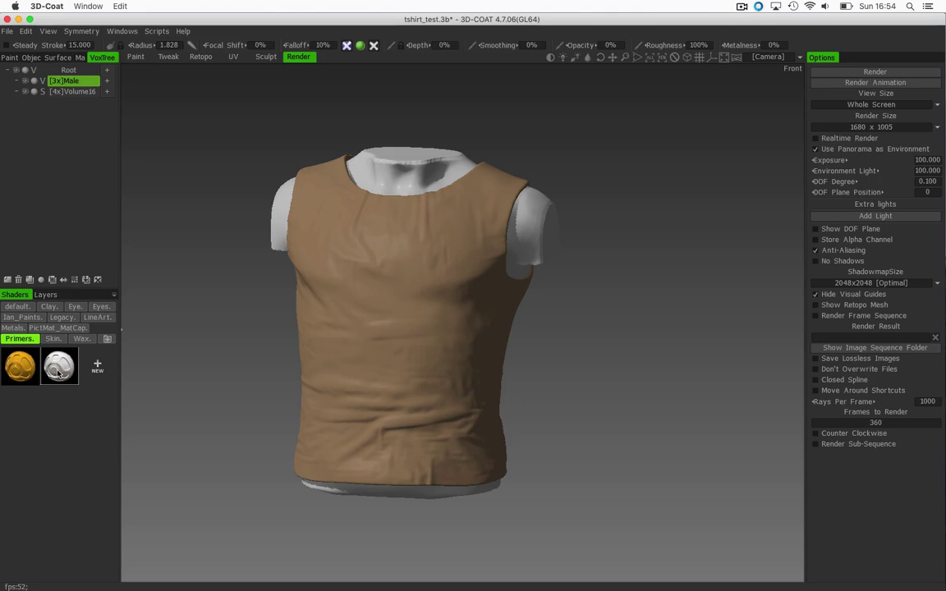
click(72, 93)
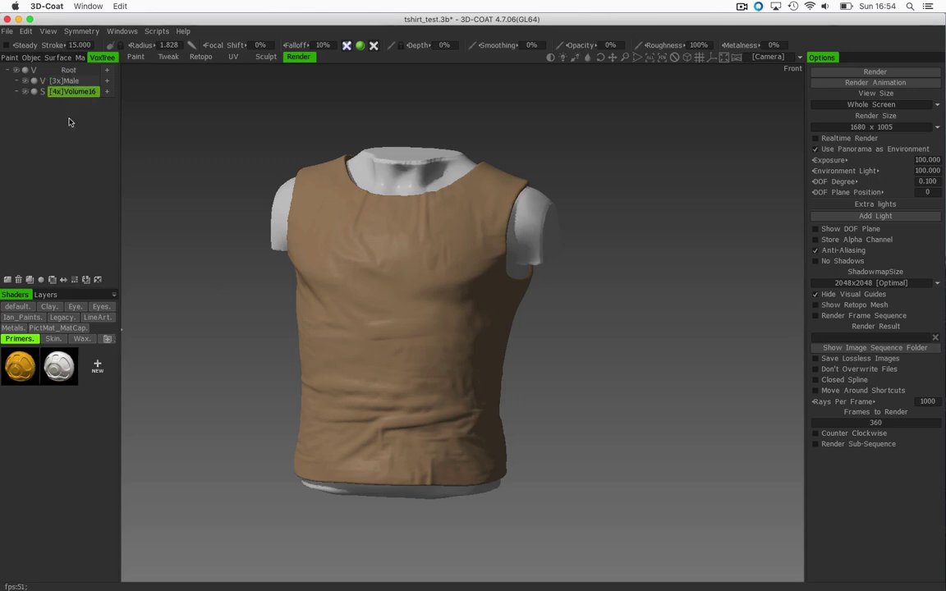
click(23, 368)
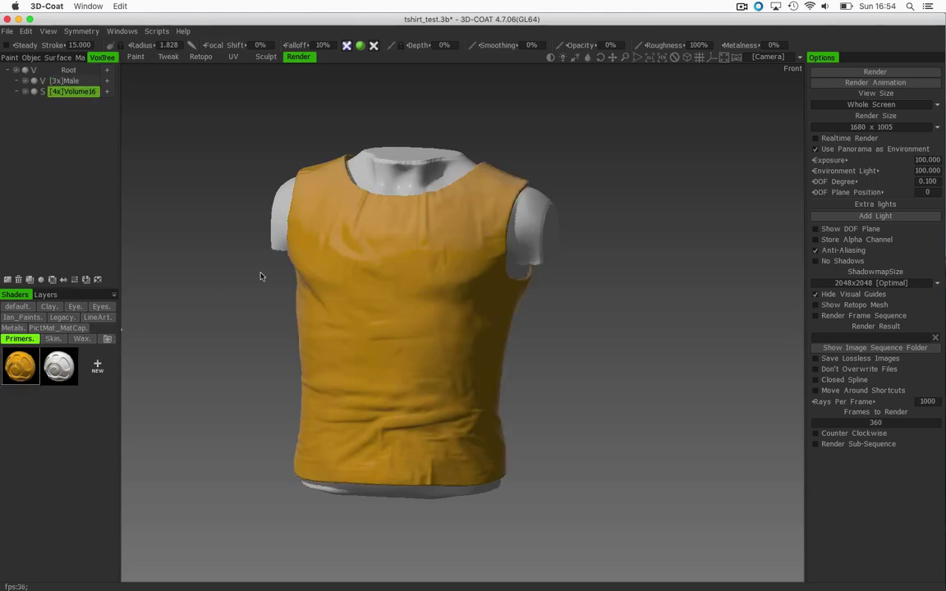
Examine the rendered shirt's folds from the back, side and front, including a close look at the armhole and back.
drag(610, 223, 566, 226)
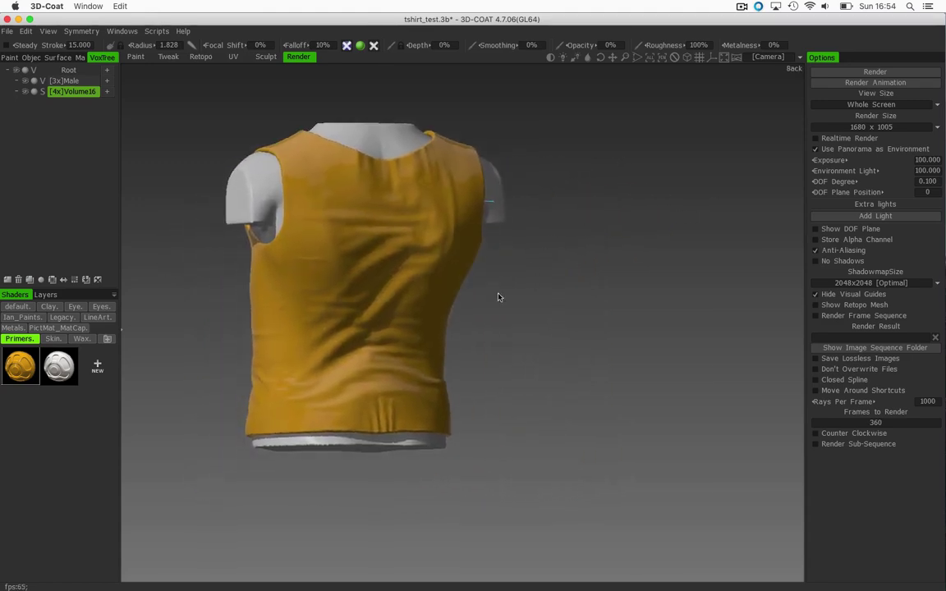
right_drag(498, 296, 513, 284)
middle_drag(513, 283, 608, 300)
drag(609, 300, 658, 287)
drag(655, 298, 663, 226)
middle_drag(663, 226, 663, 300)
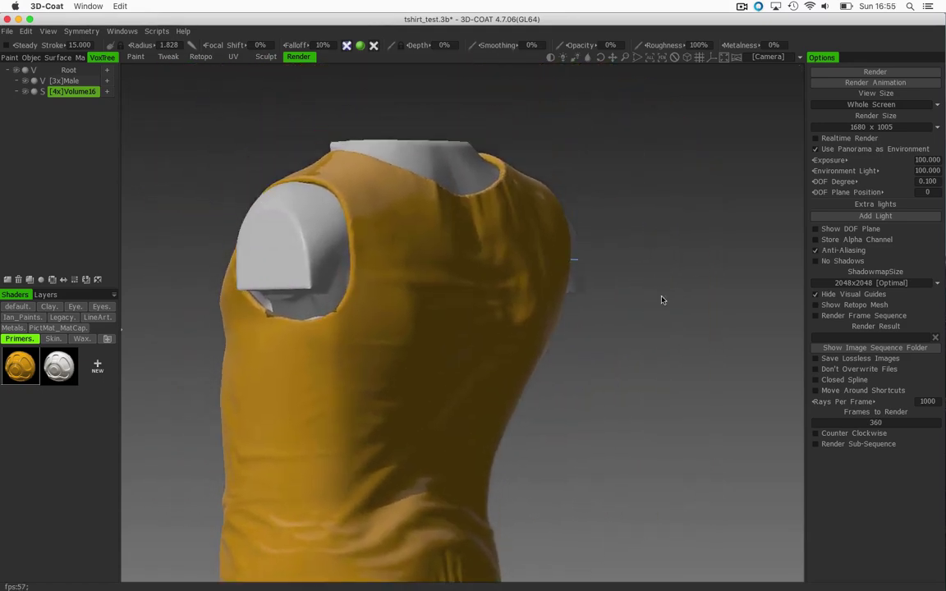
drag(663, 300, 600, 263)
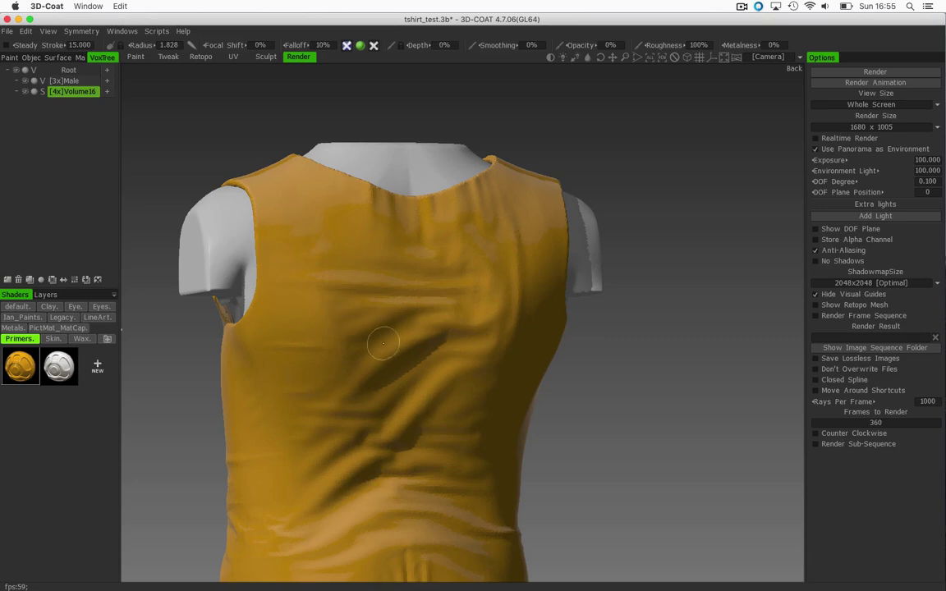
middle_drag(604, 350, 558, 278)
drag(253, 364, 758, 307)
drag(293, 388, 261, 378)
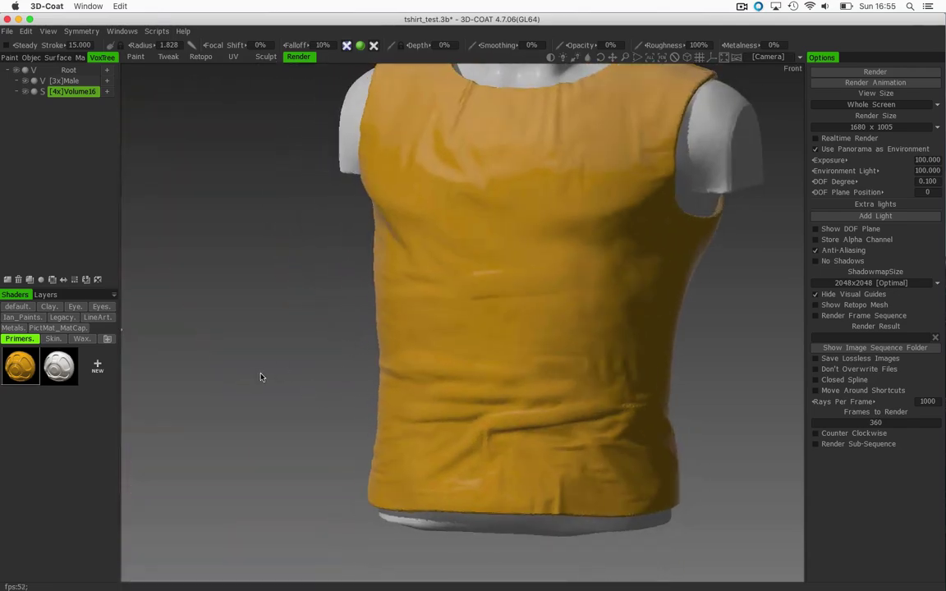
Inspect the shirt's folds from the front and side in the Sculpt workspace and return to the Render workspace.
click(262, 58)
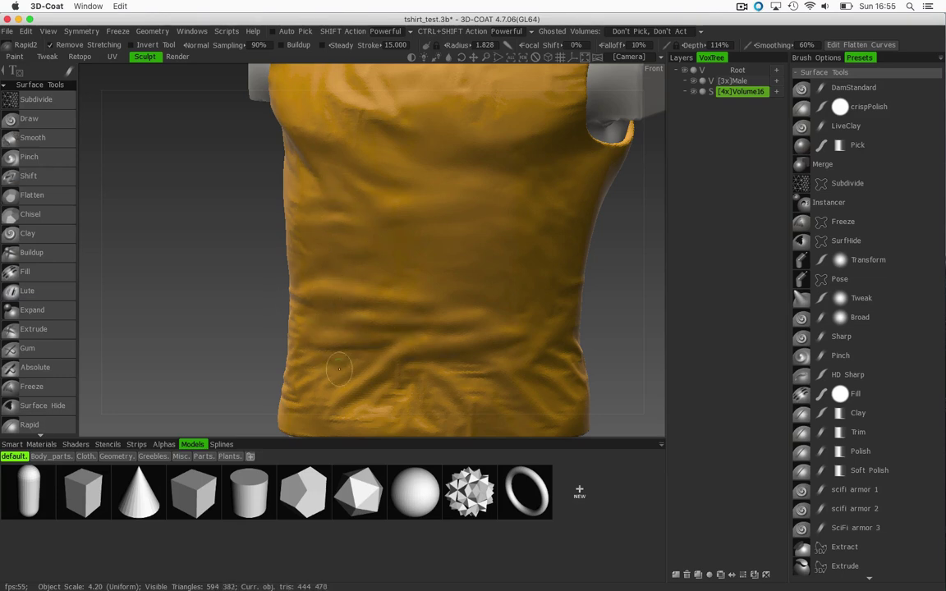
right_drag(592, 253, 497, 258)
drag(497, 258, 589, 258)
drag(168, 247, 438, 255)
scroll(438, 255, up, 3)
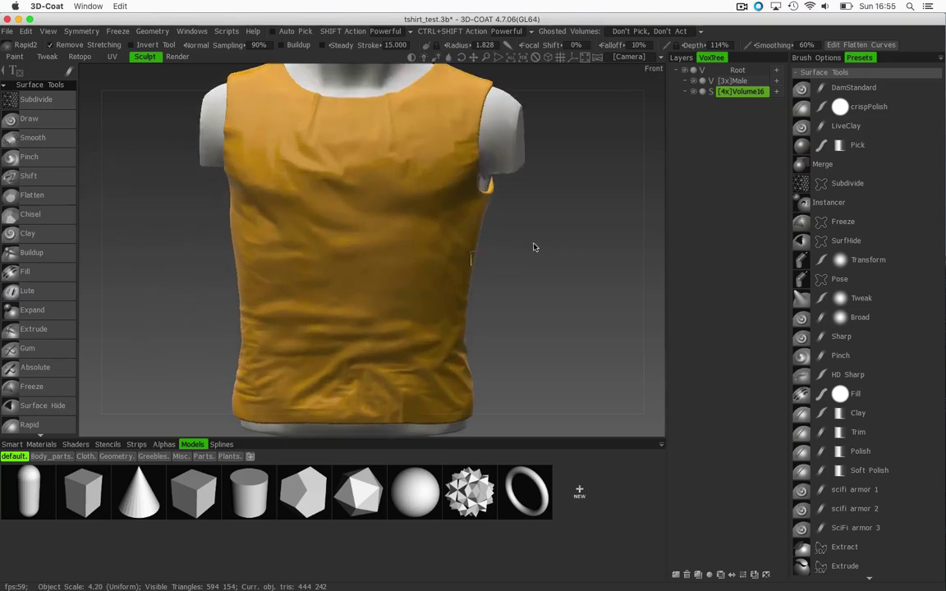
drag(325, 355, 147, 303)
drag(525, 236, 432, 250)
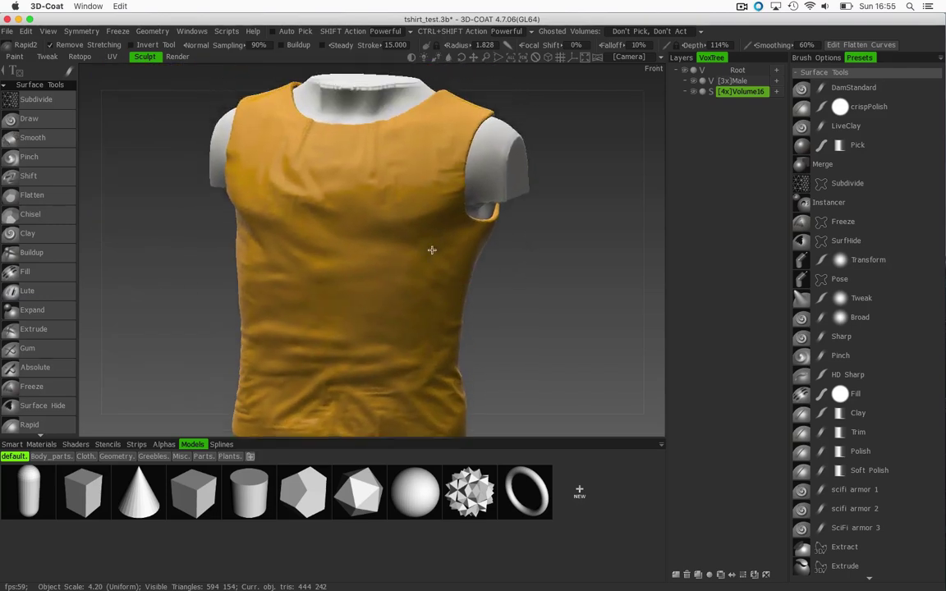
drag(563, 278, 410, 271)
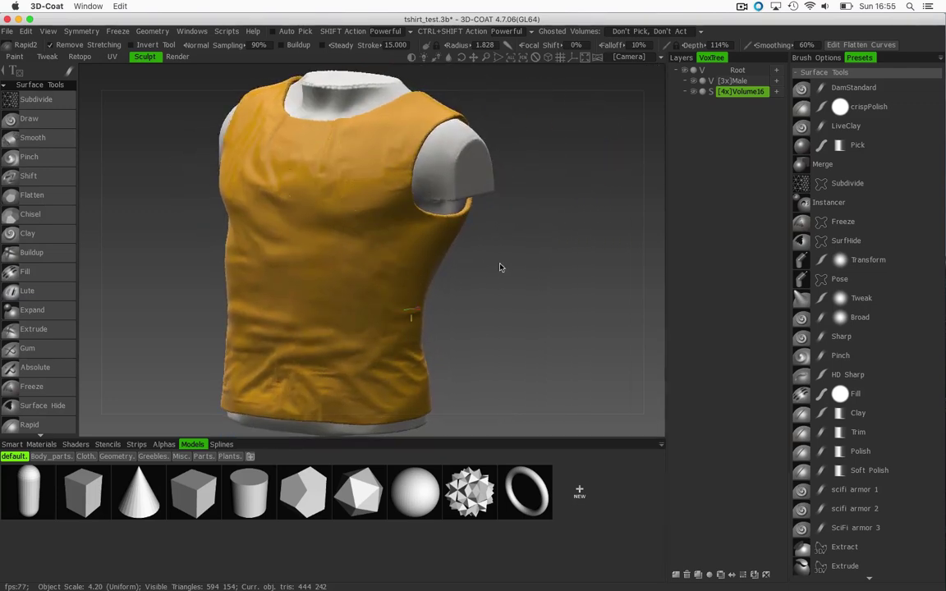
drag(500, 267, 525, 255)
click(177, 58)
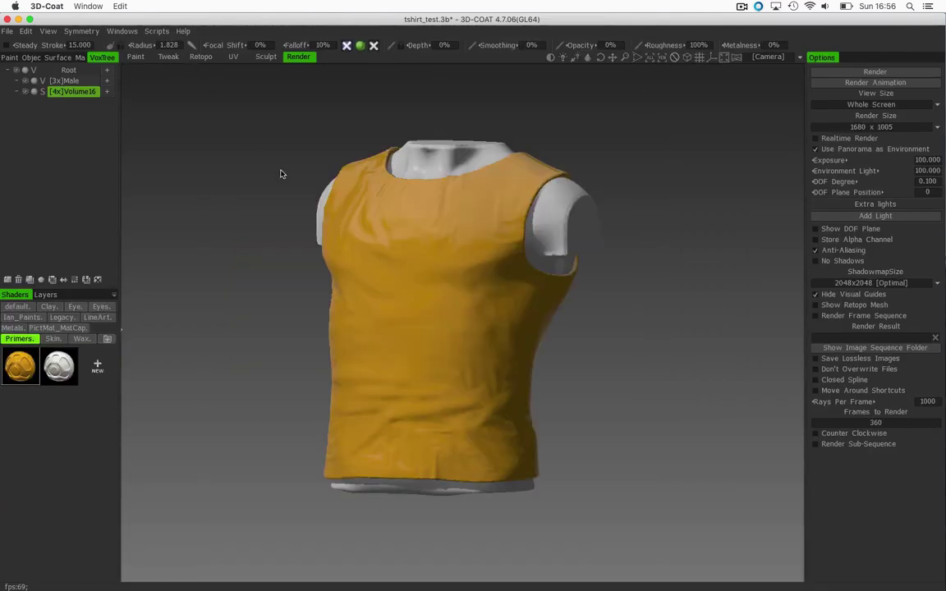